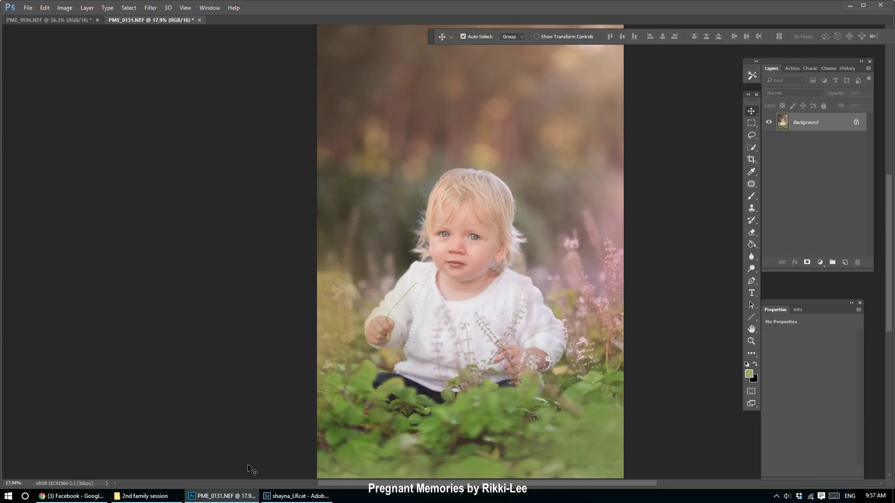
Compare PME_0131.NEF in its original history state with the final flattened state
{"action": "left_click", "coordinate": [847, 68]}
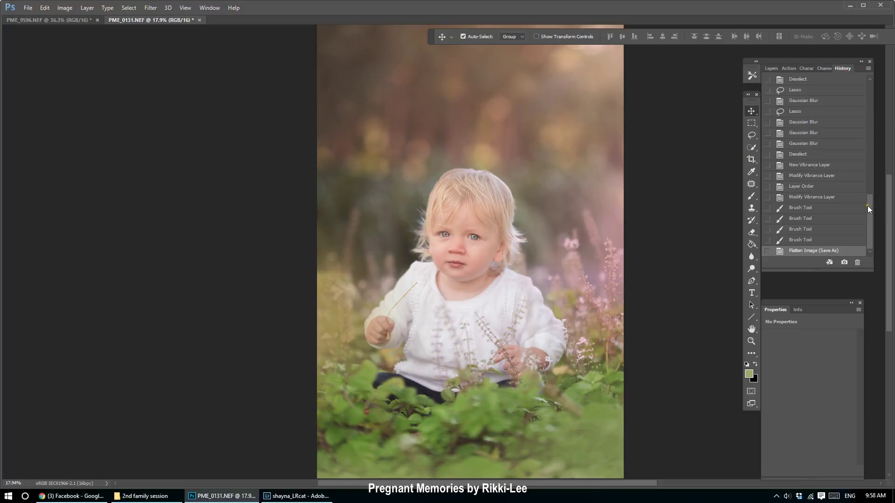
{"action": "left_click_drag", "start_coordinate": [868, 206], "coordinate": [876, 99]}
{"action": "left_click", "coordinate": [806, 86]}
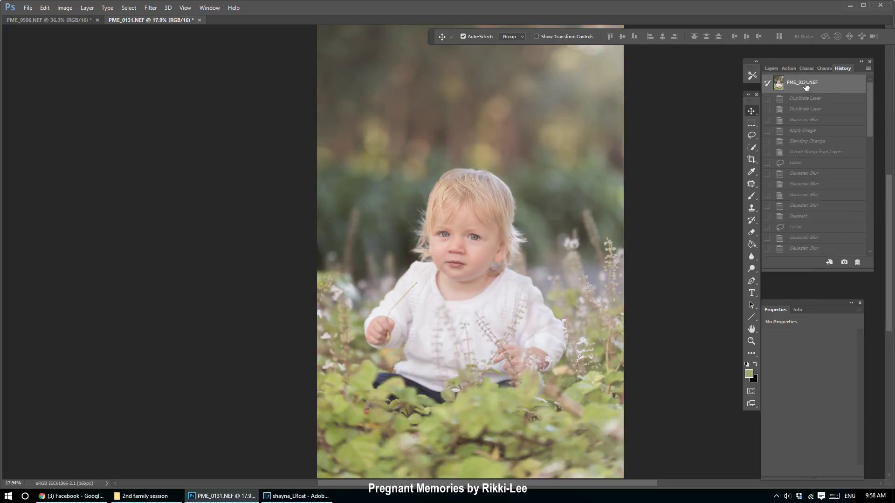
{"action": "left_click_drag", "start_coordinate": [869, 117], "coordinate": [870, 254]}
{"action": "left_click", "coordinate": [820, 250]}
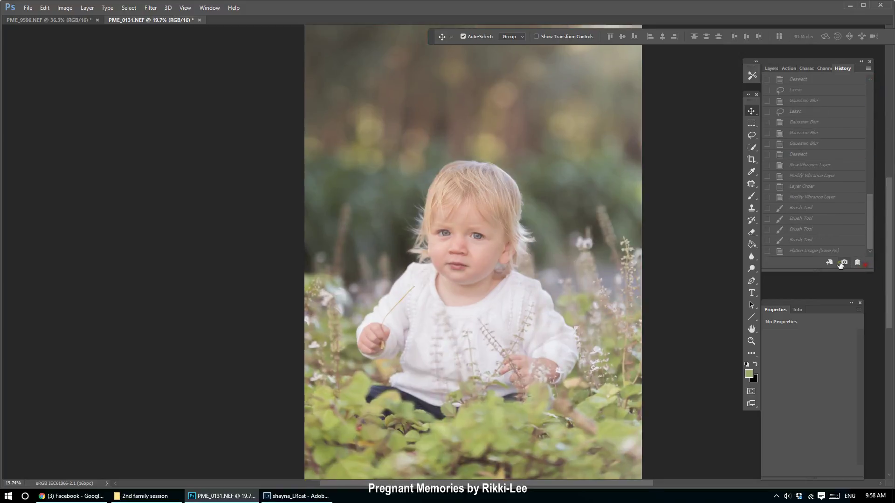
{"action": "scroll", "coordinate": [522, 292], "scroll_direction": "up", "scroll_amount": 3}
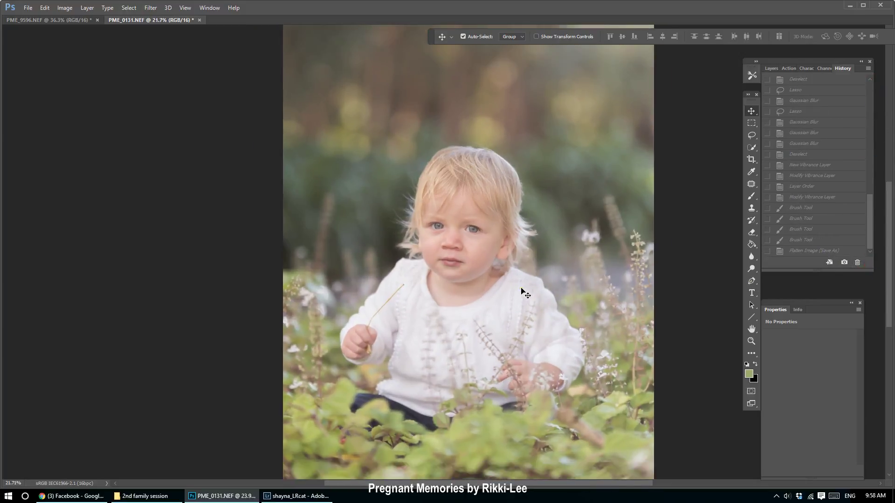
{"action": "scroll", "coordinate": [522, 291], "scroll_direction": "down", "scroll_amount": 3}
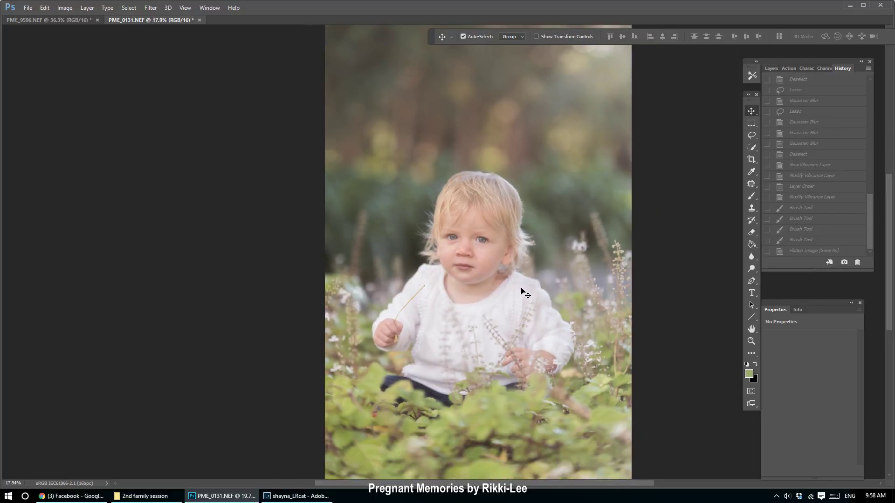
{"action": "left_click", "coordinate": [809, 252]}
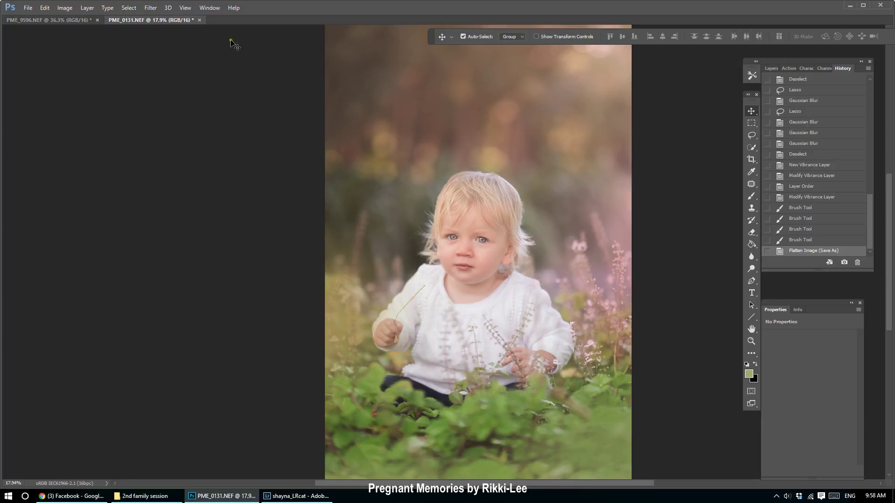
Close PME_9596.NEF and PME_0131.NEF without saving the changes
{"action": "left_click", "coordinate": [97, 20]}
{"action": "left_click", "coordinate": [455, 189]}
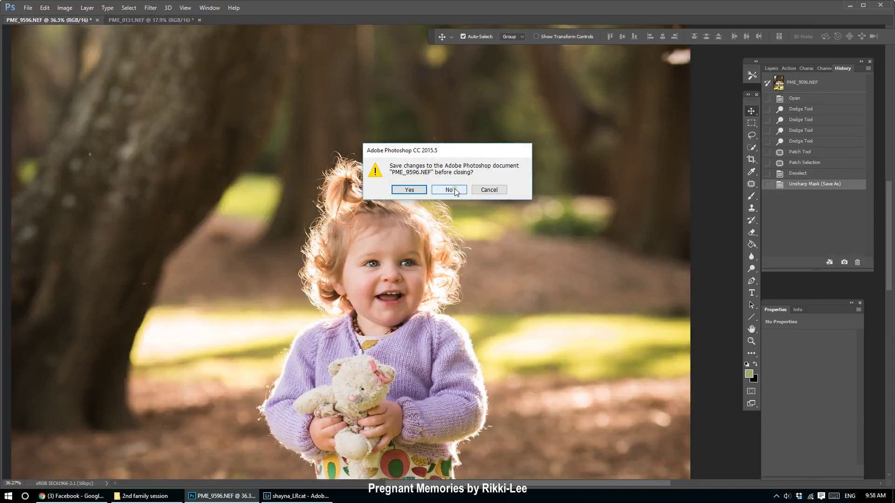
{"action": "left_click", "coordinate": [96, 20]}
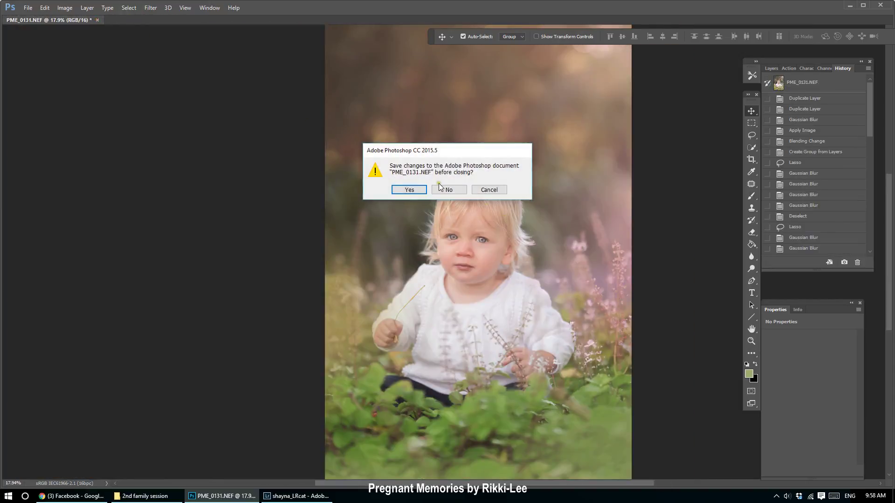
{"action": "left_click", "coordinate": [447, 189]}
Switch to Lightroom and send PME_0139.NEF to Photoshop for editing
{"action": "left_click", "coordinate": [296, 495]}
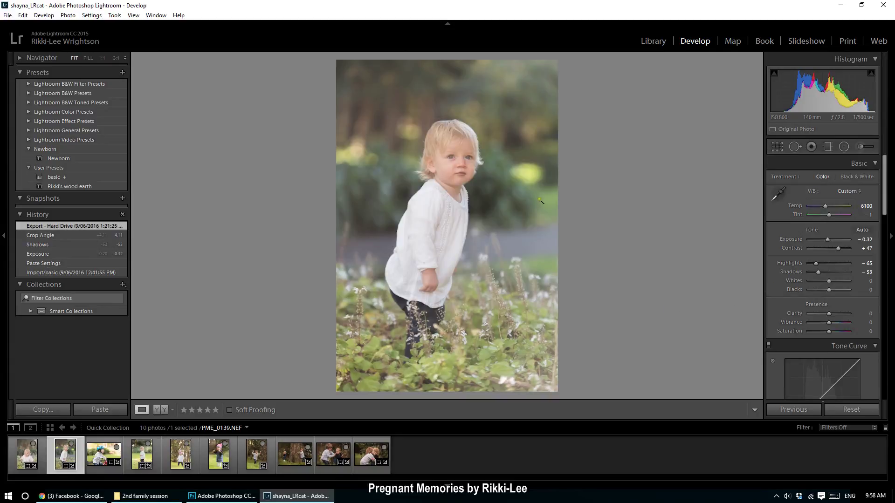
{"action": "right_click", "coordinate": [460, 150]}
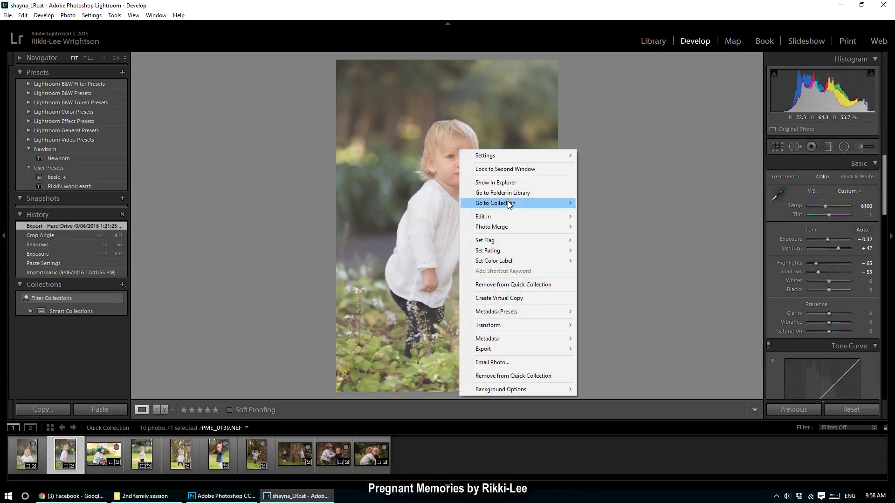
{"action": "mouse_move", "coordinate": [503, 217]}
{"action": "left_click", "coordinate": [408, 217]}
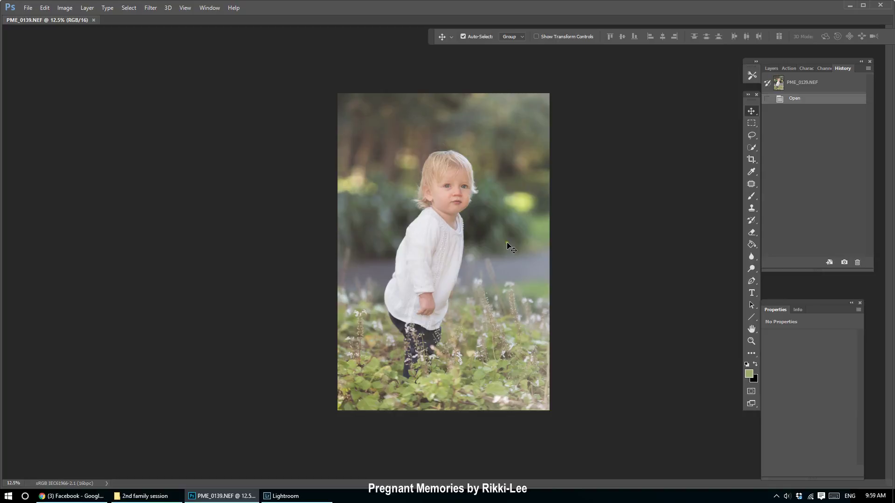
Brighten the irises of both eyes with the Dodge tool, using the Highlights range at 11% exposure
{"action": "scroll", "coordinate": [458, 172], "scroll_direction": "up", "scroll_amount": 3, "text": "alt"}
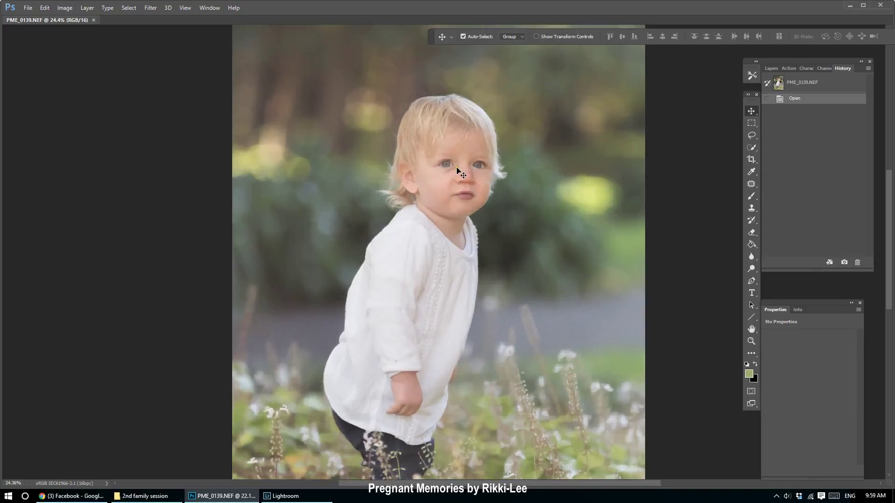
{"action": "scroll", "coordinate": [458, 172], "scroll_direction": "up", "scroll_amount": 5, "text": "alt"}
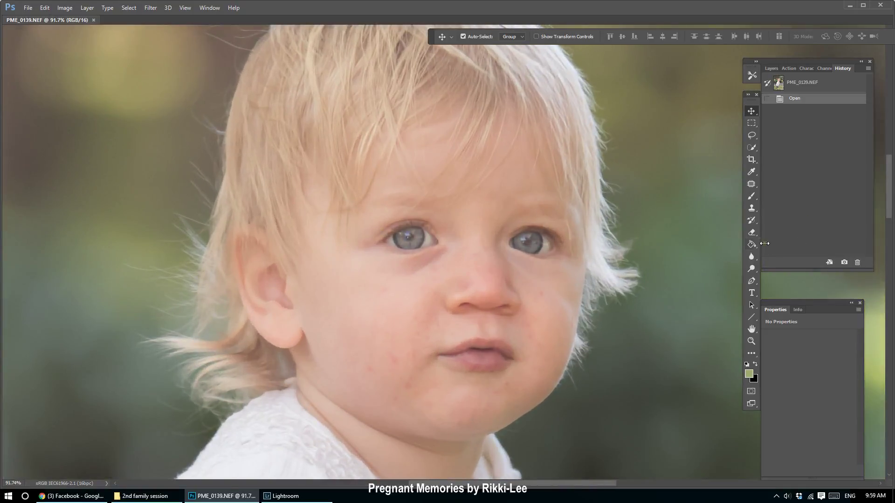
{"action": "left_click", "coordinate": [752, 269]}
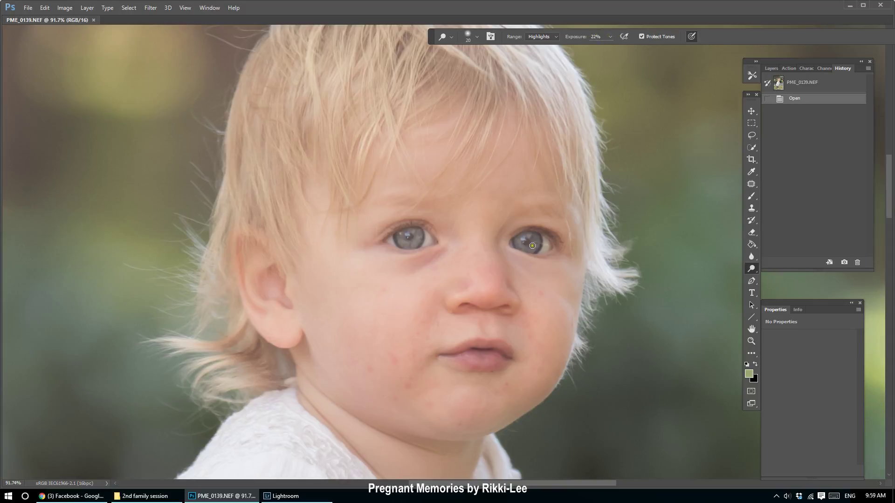
{"action": "scroll", "coordinate": [534, 243], "scroll_direction": "up", "scroll_amount": 5}
{"action": "scroll", "coordinate": [534, 243], "scroll_direction": "up", "scroll_amount": 1}
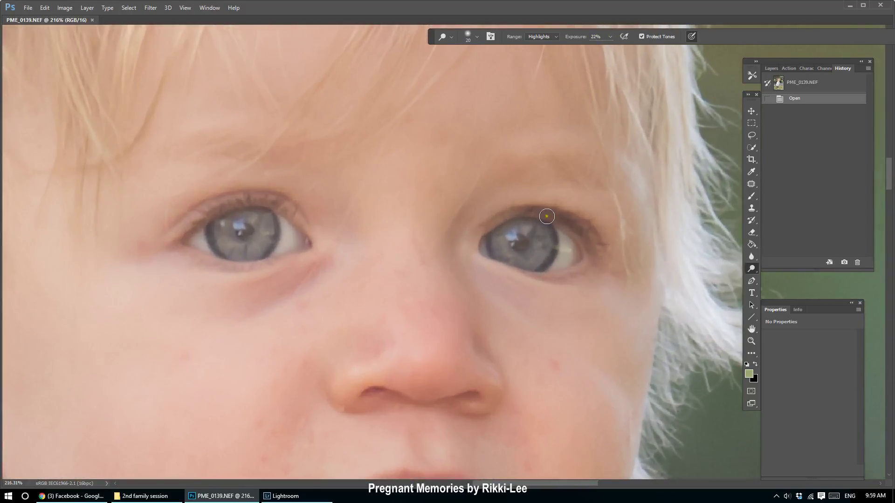
{"action": "left_click", "coordinate": [611, 38]}
{"action": "left_click", "coordinate": [605, 47]}
{"action": "left_click", "coordinate": [806, 111]}
{"action": "mouse_move", "coordinate": [515, 235]}
{"action": "left_mouse_down"}
{"action": "mouse_move", "coordinate": [507, 261]}
{"action": "mouse_move", "coordinate": [531, 230]}
{"action": "mouse_move", "coordinate": [529, 258]}
{"action": "mouse_move", "coordinate": [508, 242]}
{"action": "mouse_move", "coordinate": [515, 233]}
{"action": "mouse_move", "coordinate": [533, 236]}
{"action": "mouse_move", "coordinate": [518, 252]}
{"action": "left_mouse_up"}
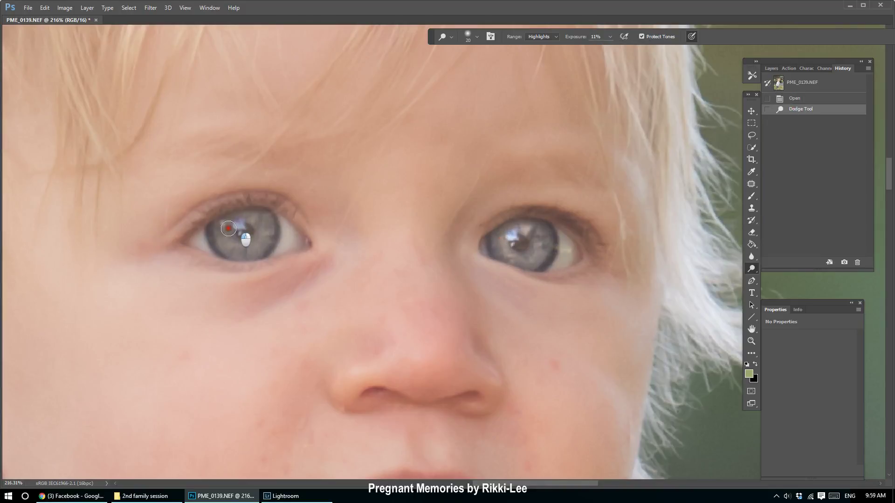
{"action": "mouse_move", "coordinate": [241, 216]}
{"action": "left_mouse_down"}
{"action": "mouse_move", "coordinate": [232, 248]}
{"action": "mouse_move", "coordinate": [257, 222]}
{"action": "mouse_move", "coordinate": [229, 231]}
{"action": "mouse_move", "coordinate": [260, 236]}
{"action": "mouse_move", "coordinate": [260, 218]}
{"action": "mouse_move", "coordinate": [261, 241]}
{"action": "mouse_move", "coordinate": [228, 225]}
{"action": "left_mouse_up"}
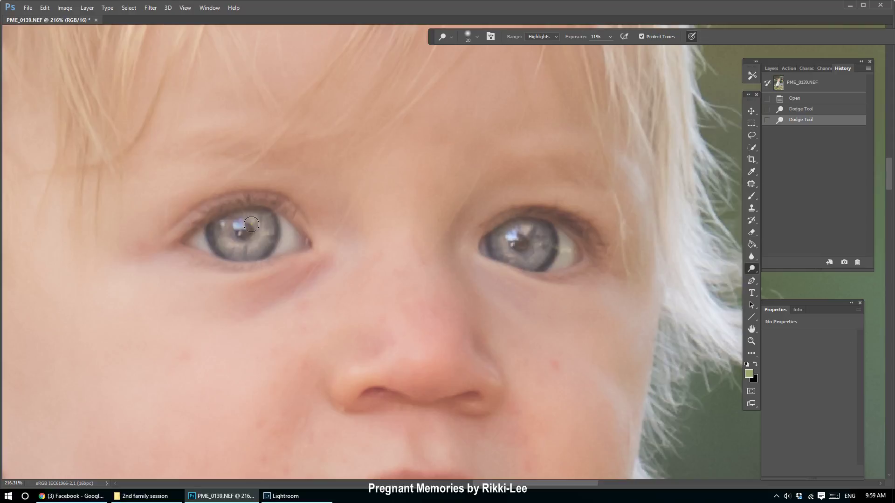
{"action": "mouse_move", "coordinate": [252, 224]}
{"action": "left_mouse_down"}
{"action": "mouse_move", "coordinate": [233, 226]}
{"action": "mouse_move", "coordinate": [249, 237]}
{"action": "left_mouse_up"}
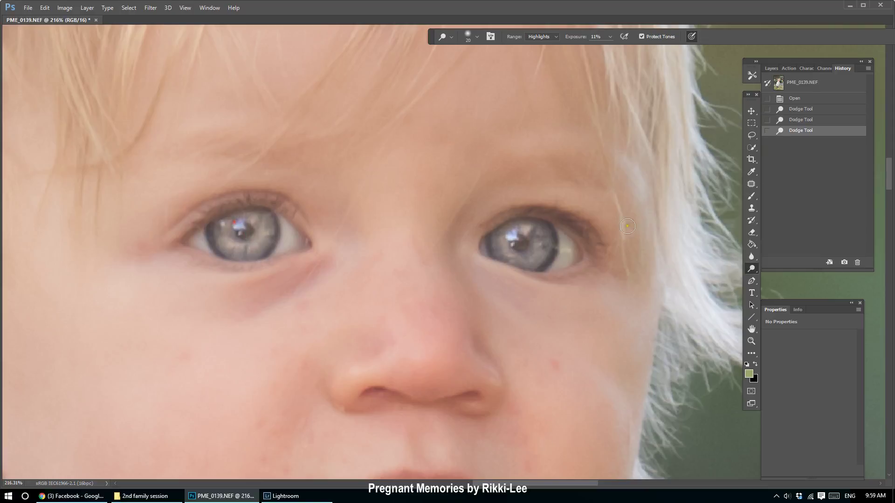
{"action": "left_click_drag", "start_coordinate": [508, 237], "coordinate": [515, 232]}
{"action": "left_click_drag", "start_coordinate": [221, 227], "coordinate": [254, 239]}
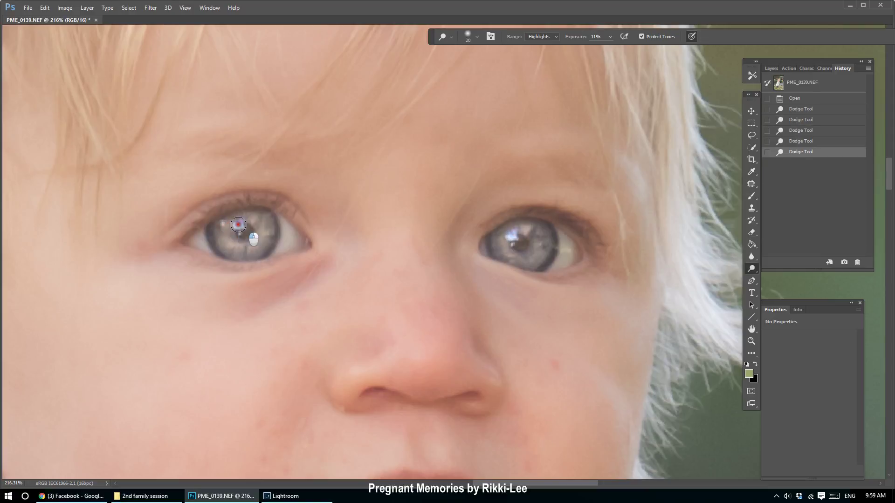
{"action": "left_click_drag", "start_coordinate": [512, 237], "coordinate": [525, 231]}
Add a Vibrance adjustment layer above the background with Vibrance set to +48
{"action": "scroll", "coordinate": [606, 280], "scroll_direction": "down", "scroll_amount": 10}
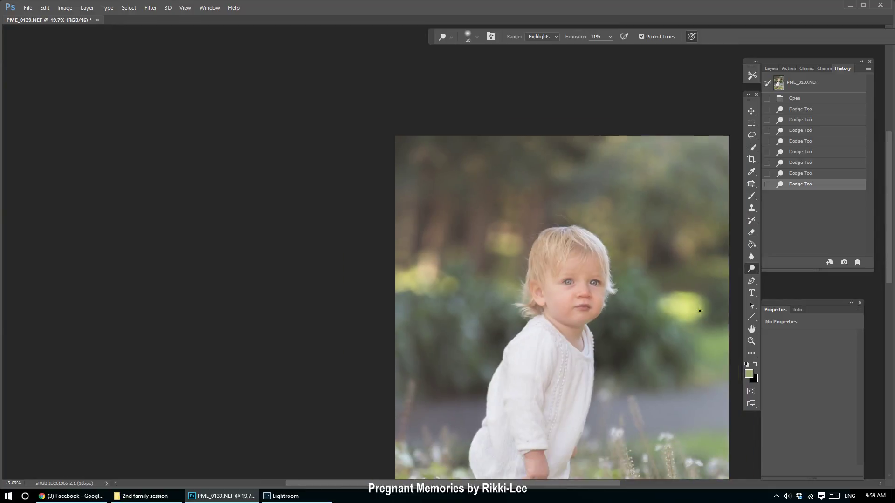
{"action": "scroll", "coordinate": [683, 310], "scroll_direction": "down", "scroll_amount": 3}
{"action": "scroll", "coordinate": [627, 229], "scroll_direction": "up", "scroll_amount": 1}
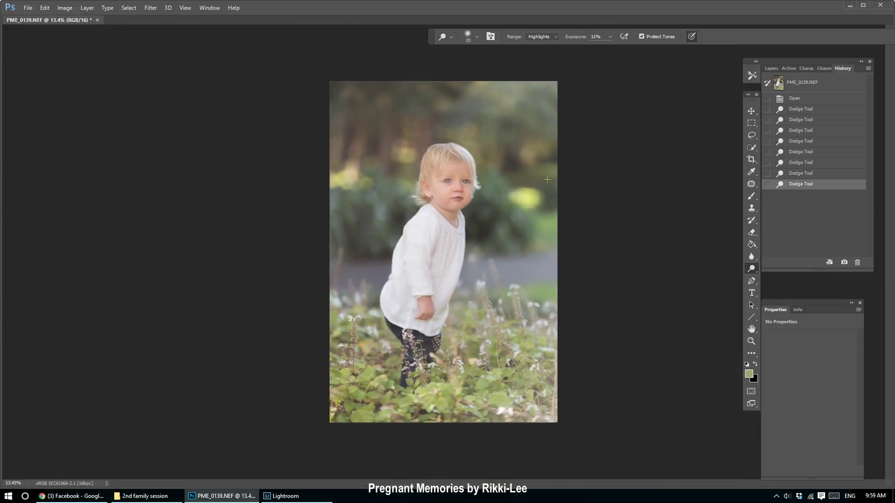
{"action": "scroll", "coordinate": [494, 162], "scroll_direction": "up", "scroll_amount": 2}
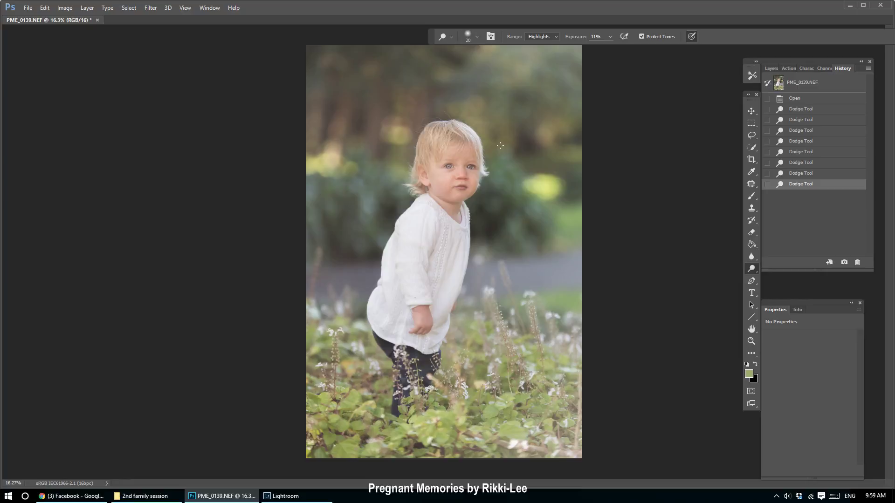
{"action": "key", "text": "v"}
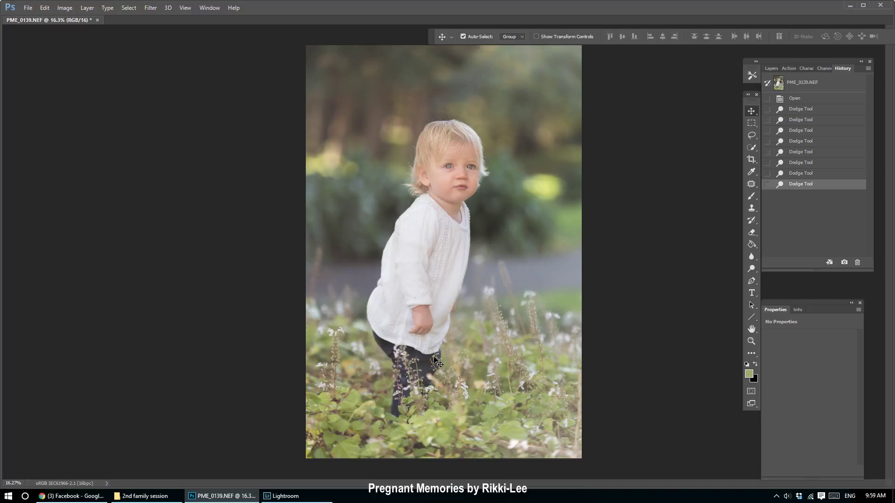
{"action": "left_click", "coordinate": [768, 68]}
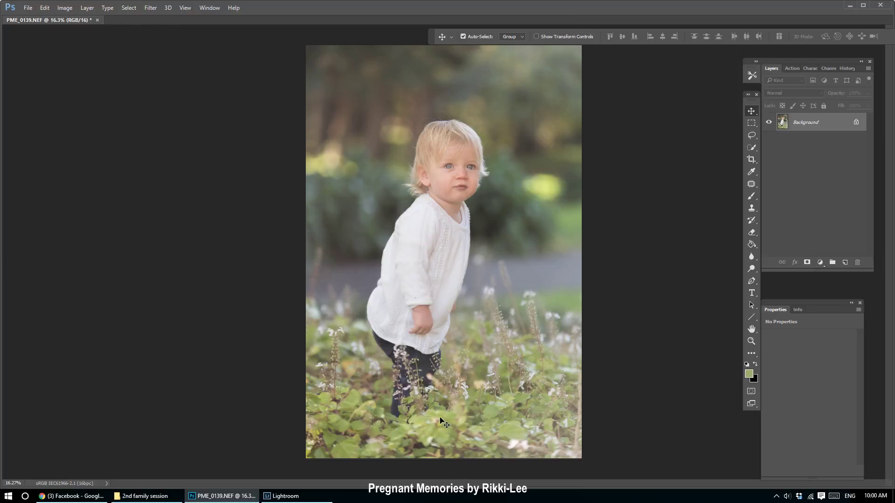
{"action": "left_click", "coordinate": [819, 263]}
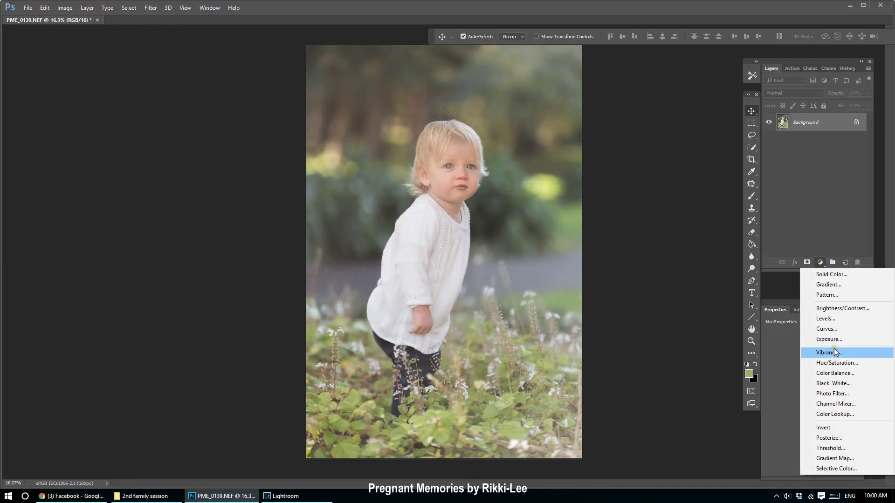
{"action": "left_click", "coordinate": [827, 350]}
{"action": "left_click", "coordinate": [826, 345]}
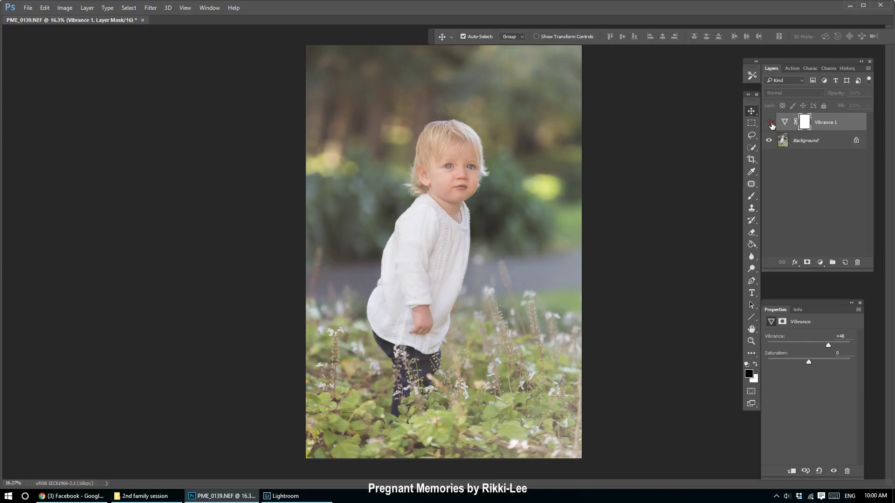
Duplicate the Background layer beneath the Vibrance adjustment for skin retouching with the Patch tool
{"action": "scroll", "coordinate": [461, 160], "scroll_direction": "up", "scroll_amount": 5}
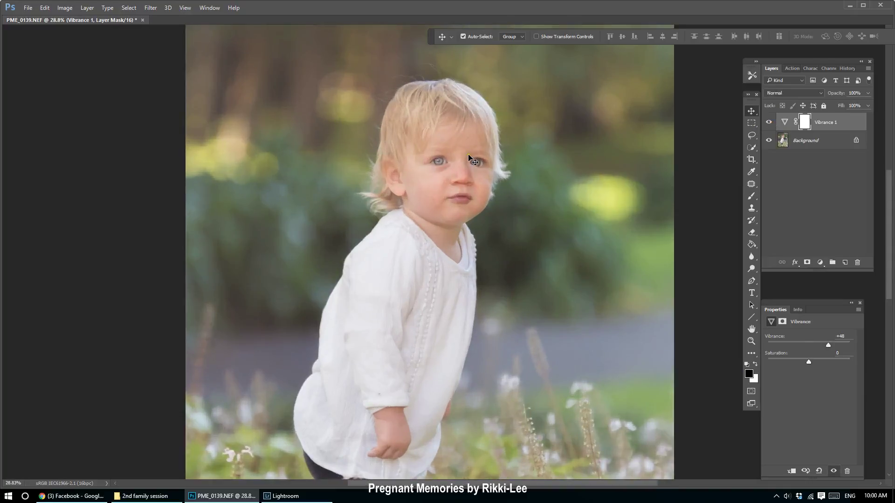
{"action": "scroll", "coordinate": [443, 175], "scroll_direction": "up", "scroll_amount": 3}
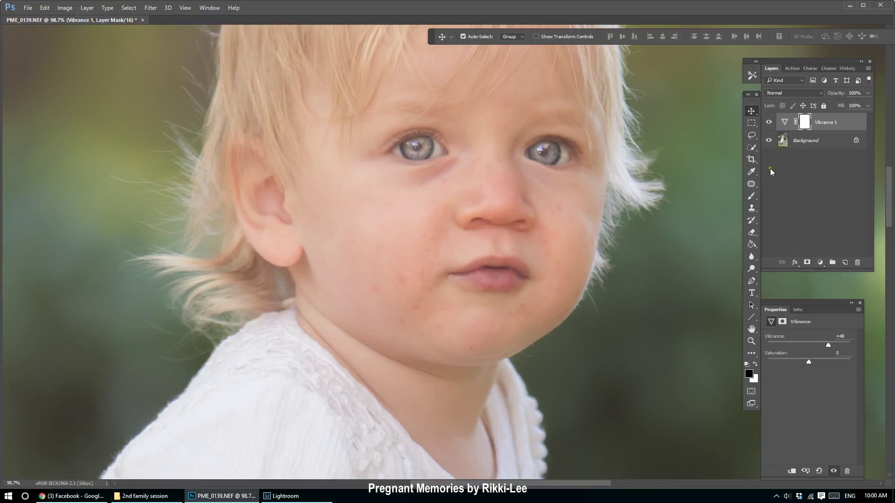
{"action": "left_click", "coordinate": [752, 185]}
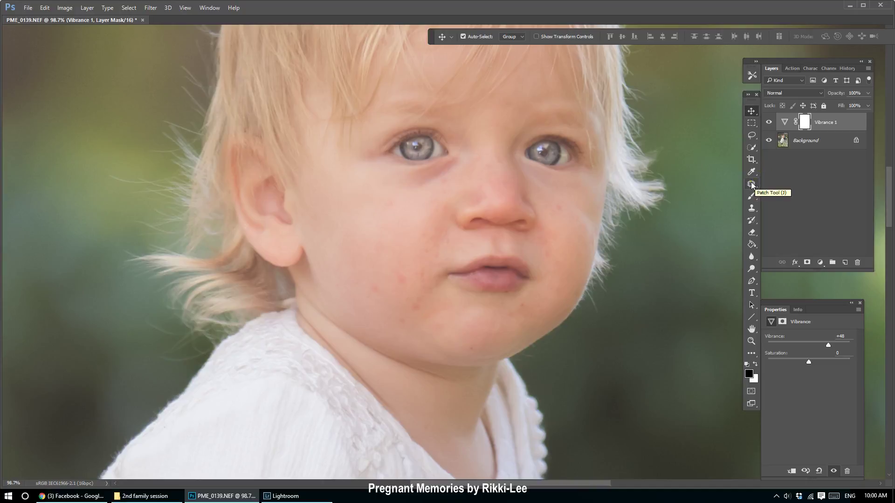
{"action": "left_click", "coordinate": [795, 142]}
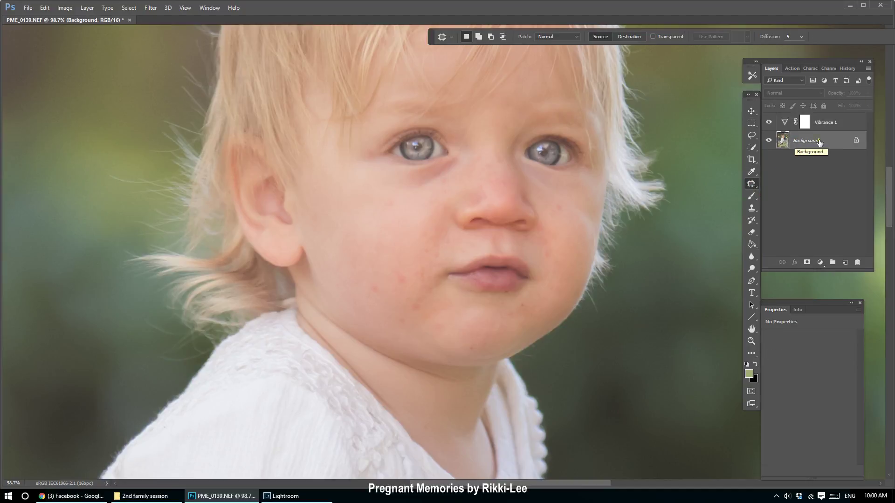
{"action": "left_click_drag", "start_coordinate": [830, 147], "coordinate": [845, 262]}
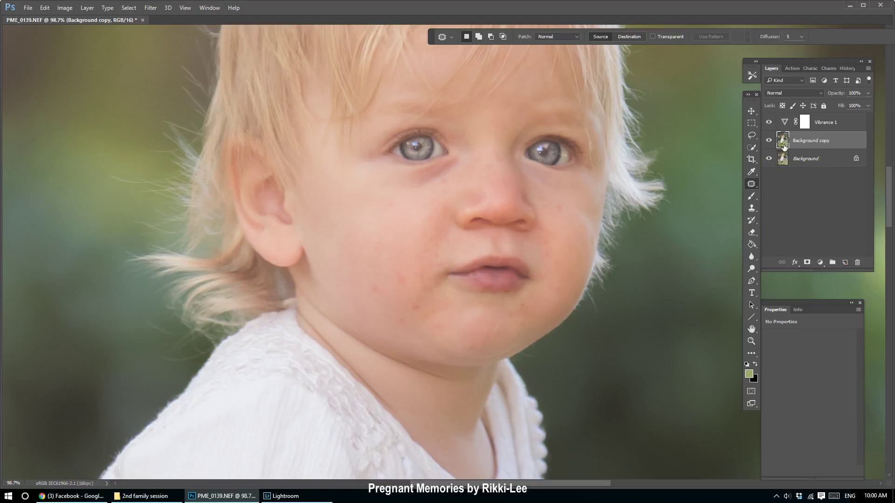
Patch out the red spots on the child's cheek between the ear and the corner of the mouth
{"action": "scroll", "coordinate": [400, 275], "scroll_direction": "up", "scroll_amount": 3}
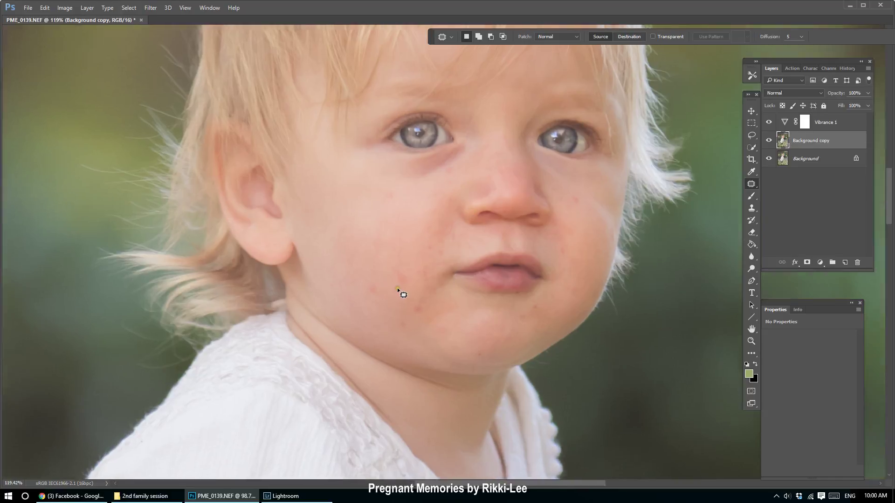
{"action": "mouse_move", "coordinate": [409, 264]}
{"action": "left_mouse_down"}
{"action": "mouse_move", "coordinate": [360, 282]}
{"action": "mouse_move", "coordinate": [364, 303]}
{"action": "mouse_move", "coordinate": [410, 296]}
{"action": "mouse_move", "coordinate": [409, 264]}
{"action": "left_mouse_up"}
{"action": "left_click_drag", "start_coordinate": [408, 286], "coordinate": [403, 238]}
{"action": "mouse_move", "coordinate": [427, 303]}
{"action": "left_mouse_down"}
{"action": "mouse_move", "coordinate": [399, 330]}
{"action": "mouse_move", "coordinate": [438, 324]}
{"action": "mouse_move", "coordinate": [417, 323]}
{"action": "mouse_move", "coordinate": [397, 282]}
{"action": "left_mouse_up"}
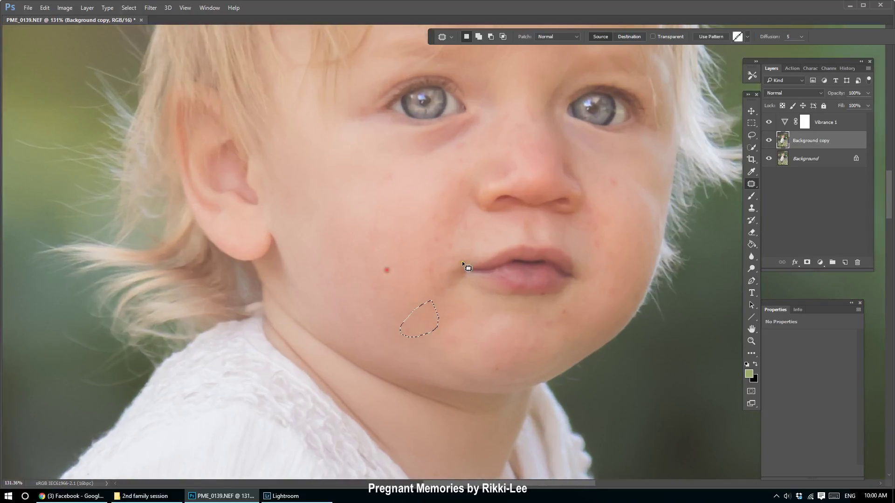
{"action": "mouse_move", "coordinate": [438, 224]}
{"action": "left_mouse_down"}
{"action": "mouse_move", "coordinate": [414, 285]}
{"action": "mouse_move", "coordinate": [472, 239]}
{"action": "mouse_move", "coordinate": [437, 225]}
{"action": "left_mouse_up"}
{"action": "left_click_drag", "start_coordinate": [438, 261], "coordinate": [401, 239]}
Patch the small blemishes on the chin and on the cheek farther from the visible ear
{"action": "mouse_move", "coordinate": [572, 306]}
{"action": "left_mouse_down"}
{"action": "mouse_move", "coordinate": [547, 319]}
{"action": "mouse_move", "coordinate": [557, 332]}
{"action": "mouse_move", "coordinate": [582, 324]}
{"action": "mouse_move", "coordinate": [572, 307]}
{"action": "left_mouse_up"}
{"action": "left_click", "coordinate": [614, 166]}
{"action": "left_click_drag", "start_coordinate": [616, 181], "coordinate": [628, 232]}
Patch the remaining marks below the eye, near the mouth and on the ear-side cheek, and clear the selection
{"action": "mouse_move", "coordinate": [463, 139]}
{"action": "left_mouse_down"}
{"action": "mouse_move", "coordinate": [436, 159]}
{"action": "mouse_move", "coordinate": [484, 159]}
{"action": "mouse_move", "coordinate": [464, 140]}
{"action": "left_mouse_up"}
{"action": "mouse_move", "coordinate": [473, 161]}
{"action": "left_mouse_down"}
{"action": "mouse_move", "coordinate": [406, 199]}
{"action": "mouse_move", "coordinate": [377, 176]}
{"action": "mouse_move", "coordinate": [403, 173]}
{"action": "mouse_move", "coordinate": [387, 182]}
{"action": "mouse_move", "coordinate": [406, 223]}
{"action": "mouse_move", "coordinate": [459, 219]}
{"action": "mouse_move", "coordinate": [411, 204]}
{"action": "left_mouse_up"}
{"action": "left_click", "coordinate": [401, 173]}
{"action": "left_click_drag", "start_coordinate": [447, 325], "coordinate": [461, 342]}
{"action": "left_click", "coordinate": [357, 286]}
{"action": "mouse_move", "coordinate": [352, 268]}
{"action": "left_mouse_down"}
{"action": "mouse_move", "coordinate": [304, 263]}
{"action": "mouse_move", "coordinate": [365, 299]}
{"action": "mouse_move", "coordinate": [352, 268]}
{"action": "left_mouse_up"}
{"action": "left_click_drag", "start_coordinate": [336, 284], "coordinate": [401, 261]}
{"action": "key", "text": "ctrl+d"}
{"action": "mouse_move", "coordinate": [605, 231]}
{"action": "left_mouse_down"}
{"action": "mouse_move", "coordinate": [583, 257]}
{"action": "mouse_move", "coordinate": [612, 249]}
{"action": "mouse_move", "coordinate": [626, 273]}
{"action": "left_mouse_up"}
{"action": "mouse_move", "coordinate": [605, 306]}
{"action": "left_mouse_down"}
{"action": "mouse_move", "coordinate": [624, 285]}
{"action": "mouse_move", "coordinate": [627, 256]}
{"action": "left_mouse_up"}
{"action": "key", "text": "ctrl+z"}
Patch the marks on the bridge of the nose and the redness on the ear-side cheek beside the nose
{"action": "mouse_move", "coordinate": [519, 119]}
{"action": "left_mouse_down"}
{"action": "mouse_move", "coordinate": [549, 140]}
{"action": "mouse_move", "coordinate": [536, 170]}
{"action": "left_mouse_up"}
{"action": "key", "text": "ctrl+d"}
{"action": "scroll", "coordinate": [653, 172], "scroll_direction": "down", "scroll_amount": 2}
{"action": "scroll", "coordinate": [642, 138], "scroll_direction": "up", "scroll_amount": 4}
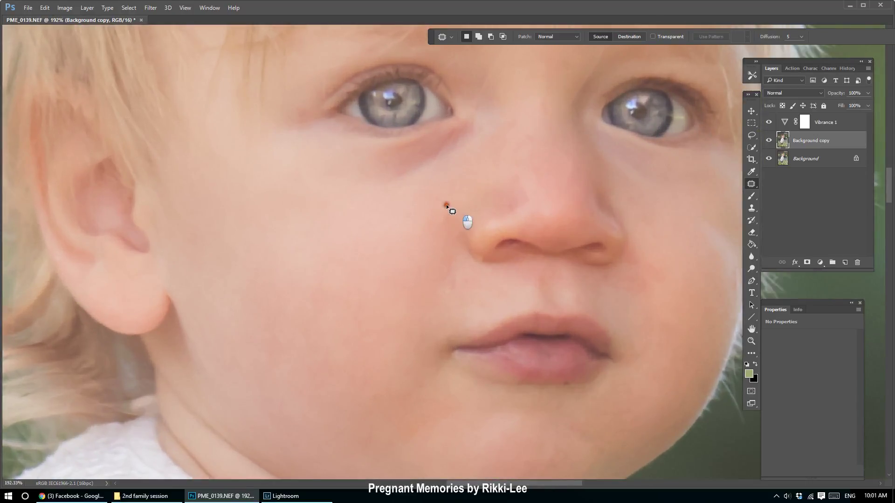
{"action": "mouse_move", "coordinate": [446, 204]}
{"action": "left_mouse_down"}
{"action": "mouse_move", "coordinate": [456, 233]}
{"action": "mouse_move", "coordinate": [422, 254]}
{"action": "mouse_move", "coordinate": [444, 207]}
{"action": "left_mouse_up"}
{"action": "key", "text": "ctrl+d"}
{"action": "mouse_move", "coordinate": [429, 259]}
{"action": "left_mouse_down"}
{"action": "mouse_move", "coordinate": [440, 299]}
{"action": "mouse_move", "coordinate": [475, 280]}
{"action": "mouse_move", "coordinate": [416, 288]}
{"action": "left_mouse_up"}
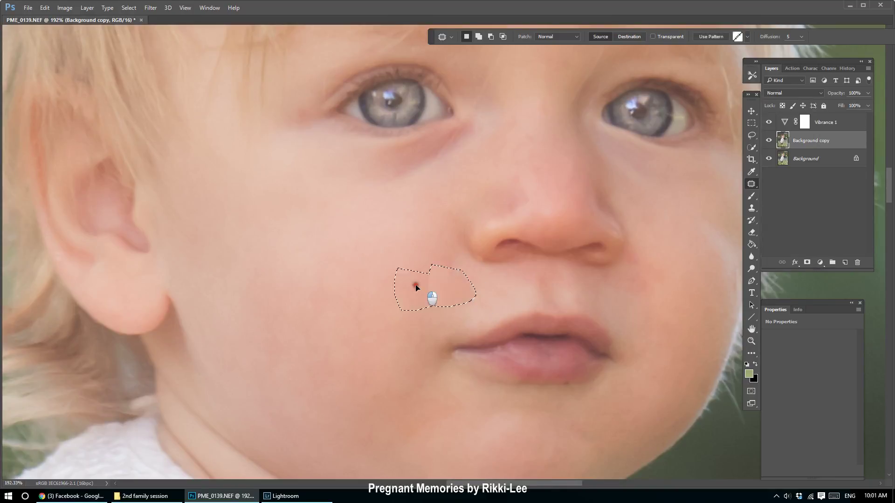
{"action": "key", "text": "ctrl+d"}
Patch the small blemish on the lower part of the chin
{"action": "scroll", "coordinate": [658, 280], "scroll_direction": "down", "scroll_amount": 5}
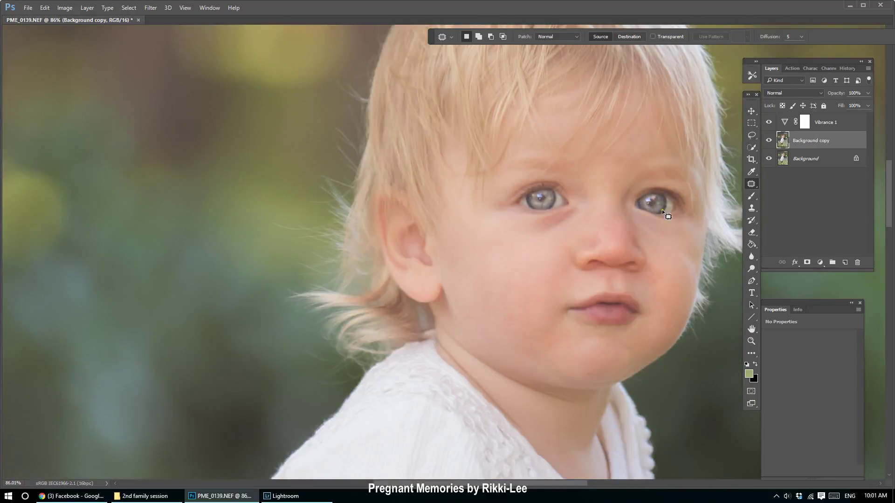
{"action": "scroll", "coordinate": [620, 401], "scroll_direction": "up", "scroll_amount": 5}
{"action": "scroll", "coordinate": [547, 366], "scroll_direction": "up", "scroll_amount": 3}
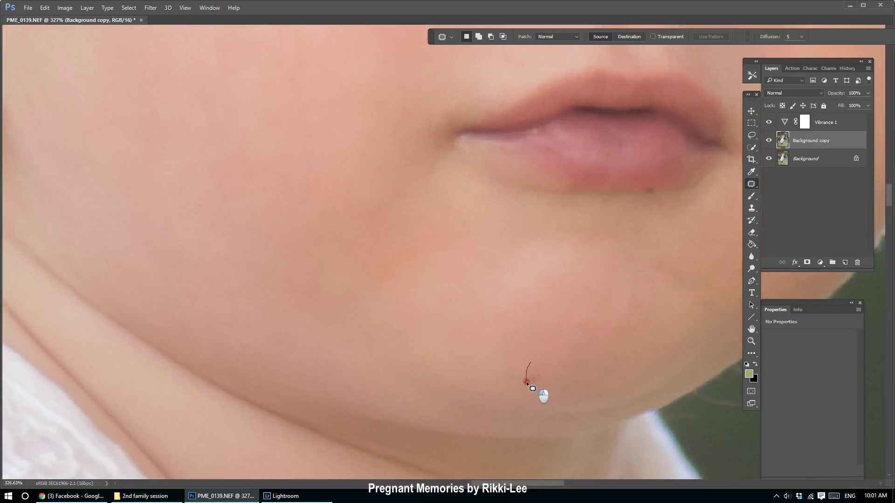
{"action": "left_click_drag", "start_coordinate": [527, 381], "coordinate": [541, 375]}
{"action": "scroll", "coordinate": [571, 354], "scroll_direction": "down", "scroll_amount": 6}
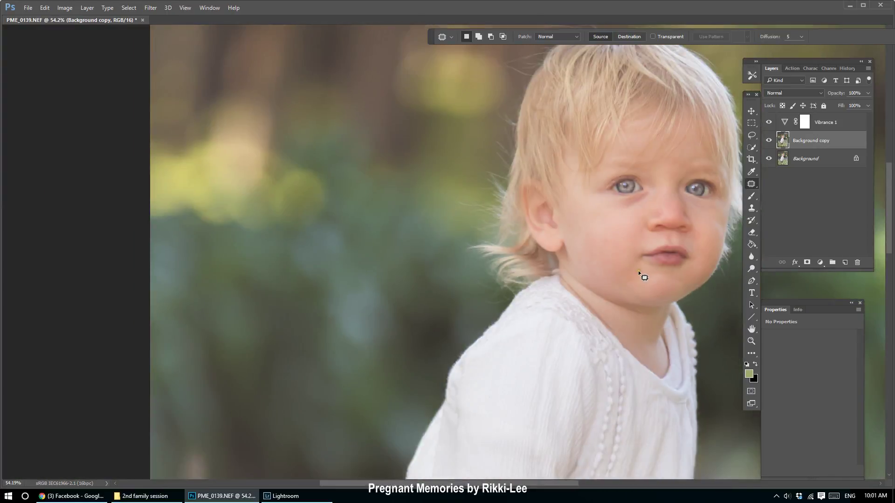
Patch the reddish patches on the far cheek, next to the nostril and slightly below it
{"action": "scroll", "coordinate": [727, 240], "scroll_direction": "up", "scroll_amount": 4}
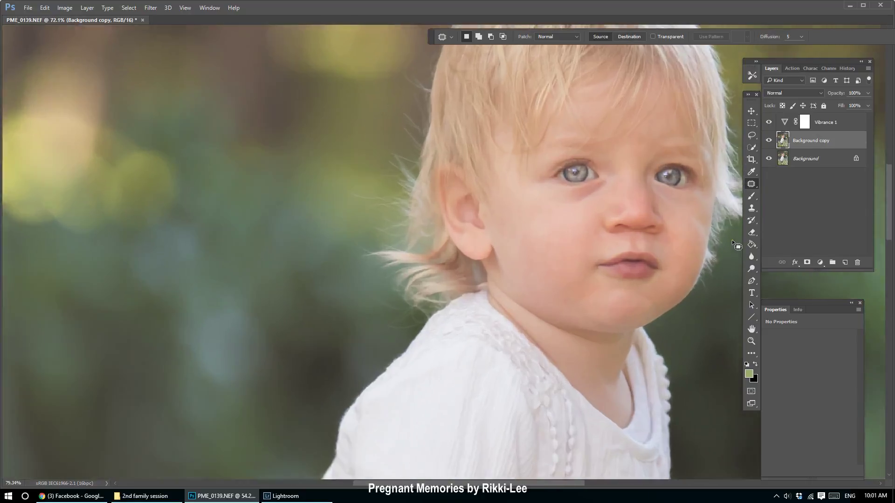
{"action": "scroll", "coordinate": [698, 248], "scroll_direction": "up", "scroll_amount": 2}
{"action": "scroll", "coordinate": [666, 231], "scroll_direction": "up", "scroll_amount": 1}
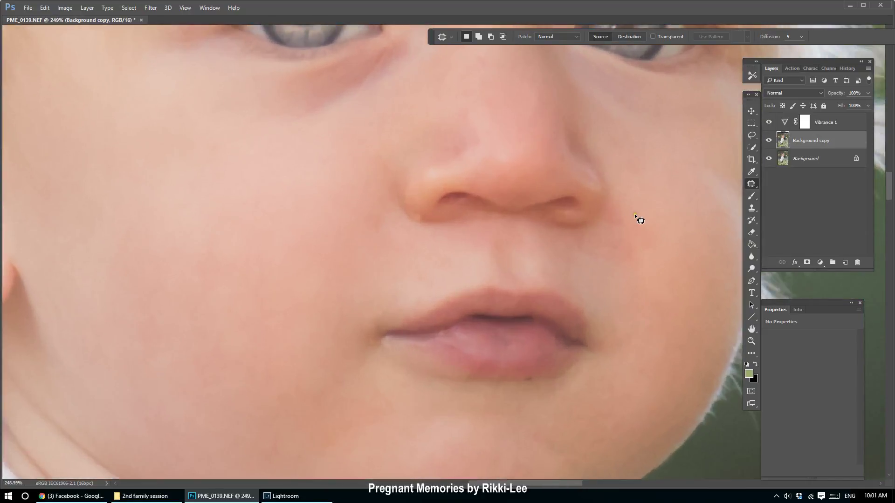
{"action": "left_click_drag", "start_coordinate": [625, 208], "coordinate": [587, 240]}
{"action": "left_click_drag", "start_coordinate": [647, 259], "coordinate": [642, 265]}
Patch the redness in the crease around the ear-side nostril and clear the selection
{"action": "scroll", "coordinate": [418, 216], "scroll_direction": "up", "scroll_amount": 3}
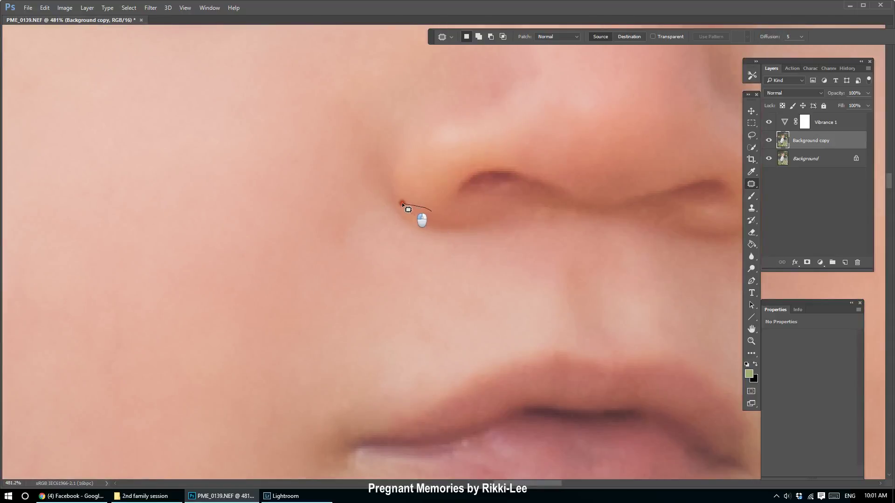
{"action": "mouse_move", "coordinate": [397, 227]}
{"action": "left_mouse_down"}
{"action": "mouse_move", "coordinate": [451, 232]}
{"action": "mouse_move", "coordinate": [400, 216]}
{"action": "mouse_move", "coordinate": [395, 190]}
{"action": "mouse_move", "coordinate": [388, 211]}
{"action": "mouse_move", "coordinate": [430, 204]}
{"action": "mouse_move", "coordinate": [428, 218]}
{"action": "mouse_move", "coordinate": [449, 233]}
{"action": "left_mouse_up"}
{"action": "key", "text": "ctrl+d"}
{"action": "mouse_move", "coordinate": [422, 215]}
{"action": "left_mouse_down"}
{"action": "mouse_move", "coordinate": [436, 237]}
{"action": "mouse_move", "coordinate": [440, 224]}
{"action": "mouse_move", "coordinate": [394, 201]}
{"action": "mouse_move", "coordinate": [391, 225]}
{"action": "mouse_move", "coordinate": [405, 223]}
{"action": "mouse_move", "coordinate": [394, 212]}
{"action": "mouse_move", "coordinate": [426, 226]}
{"action": "mouse_move", "coordinate": [411, 223]}
{"action": "mouse_move", "coordinate": [429, 244]}
{"action": "left_mouse_up"}
{"action": "left_click", "coordinate": [435, 244]}
{"action": "left_click", "coordinate": [402, 219]}
{"action": "key", "text": "ctrl+d"}
{"action": "key", "text": "ctrl+0"}
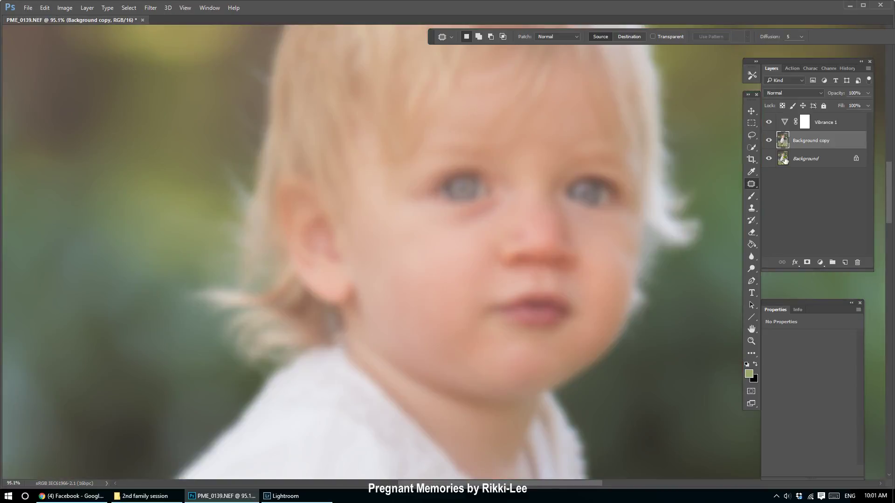
Revert the Background copy layer to the history state just before the Gaussian Blur
{"action": "left_click", "coordinate": [847, 68]}
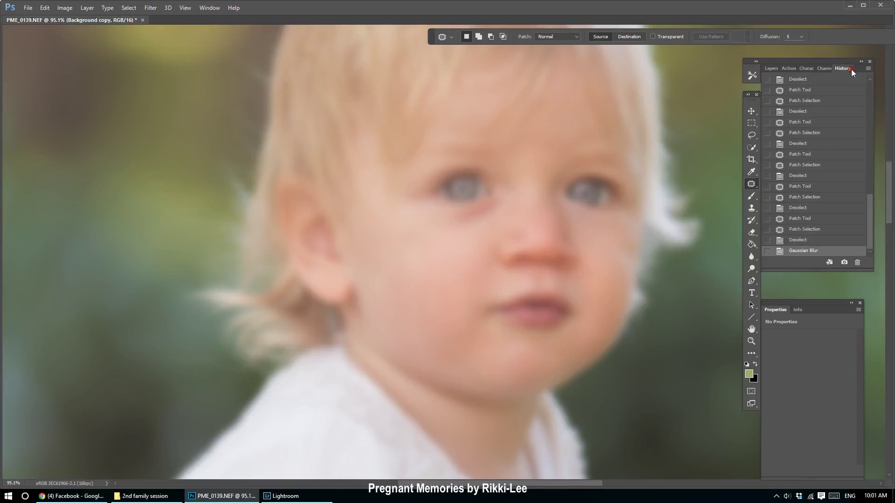
{"action": "left_click", "coordinate": [810, 240]}
{"action": "left_click", "coordinate": [771, 69]}
Patch the remaining marks beside the ear-side nostril and on the upper bridge of the nose, and clear the selection
{"action": "scroll", "coordinate": [520, 220], "scroll_direction": "down", "scroll_amount": 3}
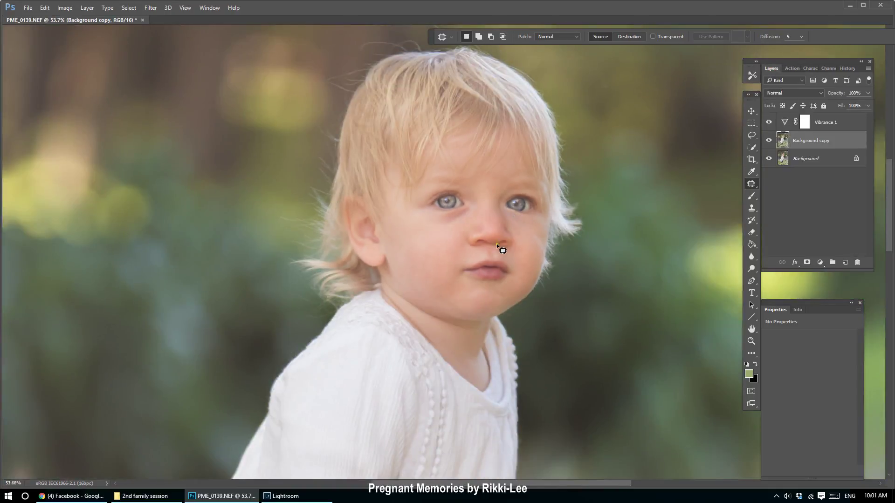
{"action": "scroll", "coordinate": [496, 244], "scroll_direction": "up", "scroll_amount": 9}
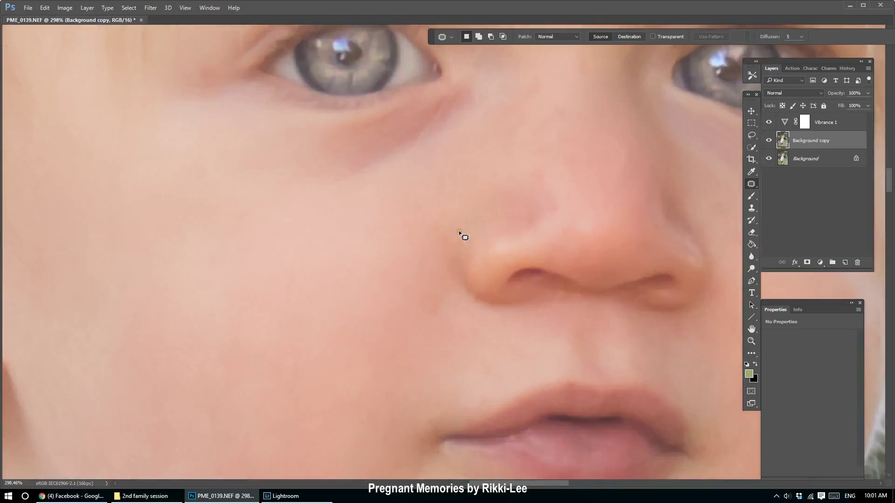
{"action": "mouse_move", "coordinate": [458, 230]}
{"action": "left_mouse_down"}
{"action": "mouse_move", "coordinate": [435, 266]}
{"action": "mouse_move", "coordinate": [458, 246]}
{"action": "left_mouse_up"}
{"action": "mouse_move", "coordinate": [560, 92]}
{"action": "left_mouse_down"}
{"action": "mouse_move", "coordinate": [569, 125]}
{"action": "mouse_move", "coordinate": [558, 110]}
{"action": "mouse_move", "coordinate": [583, 47]}
{"action": "mouse_move", "coordinate": [587, 94]}
{"action": "mouse_move", "coordinate": [592, 74]}
{"action": "left_mouse_up"}
{"action": "key", "text": "ctrl+d"}
{"action": "scroll", "coordinate": [639, 274], "scroll_direction": "down", "scroll_amount": 8}
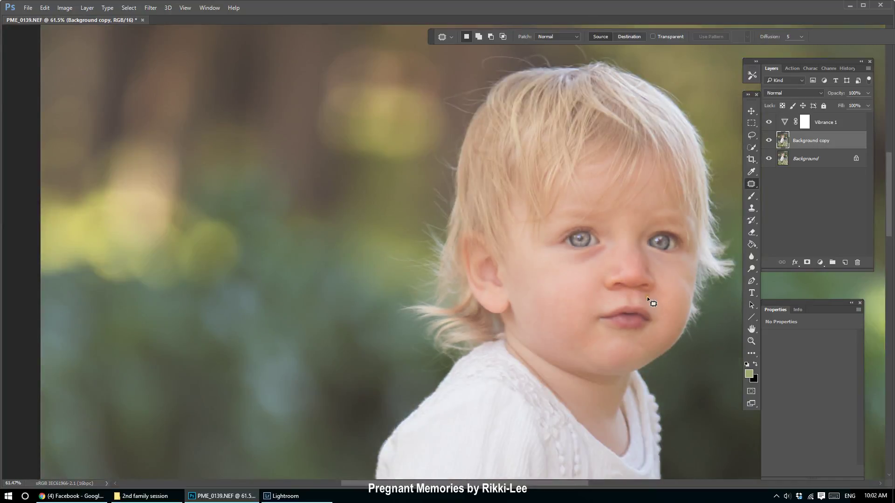
Patch the mark at the outer corner of the ear-side eye with clean skin from the cheek below
{"action": "scroll", "coordinate": [647, 296], "scroll_direction": "down", "scroll_amount": 2}
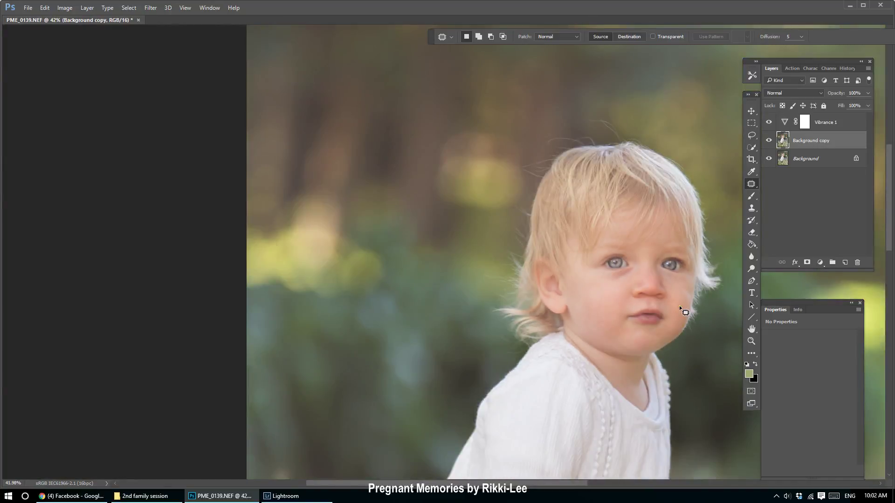
{"action": "scroll", "coordinate": [652, 254], "scroll_direction": "up", "scroll_amount": 8}
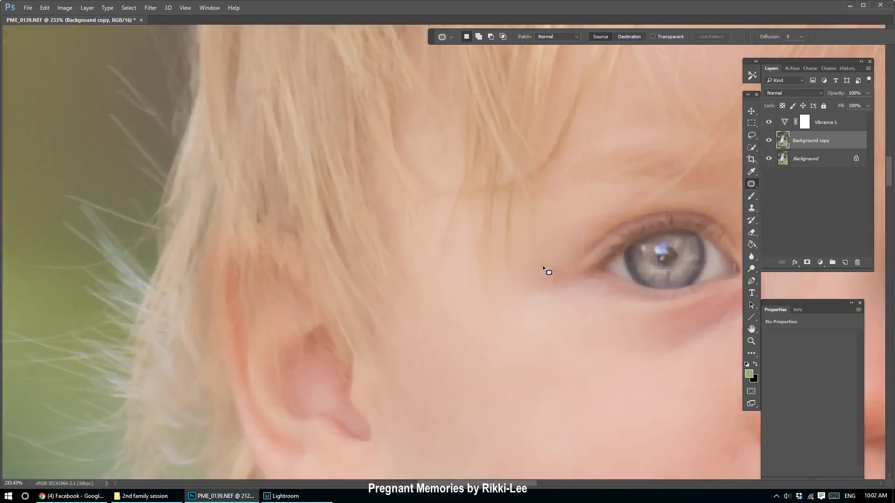
{"action": "mouse_move", "coordinate": [557, 258]}
{"action": "left_mouse_down"}
{"action": "mouse_move", "coordinate": [545, 285]}
{"action": "mouse_move", "coordinate": [569, 276]}
{"action": "mouse_move", "coordinate": [588, 344]}
{"action": "left_mouse_up"}
{"action": "scroll", "coordinate": [589, 338], "scroll_direction": "down", "scroll_amount": 8}
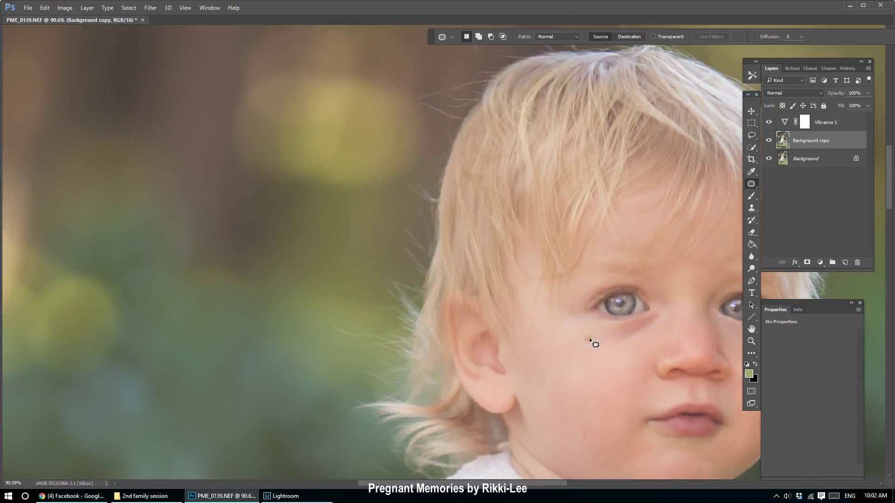
{"action": "scroll", "coordinate": [627, 397], "scroll_direction": "down", "scroll_amount": 3}
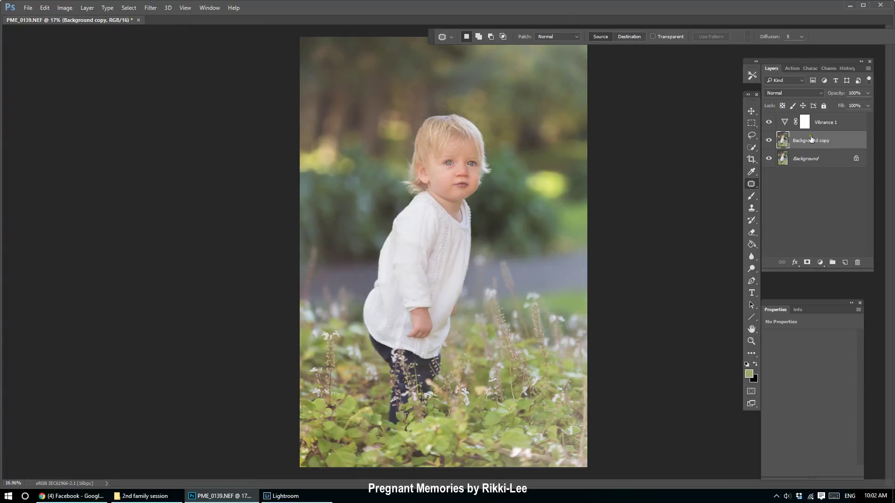
Try running the "my remove green cast" action above the Vibrance 1 layer, keeping its blend mode at Normal
{"action": "left_click", "coordinate": [849, 127]}
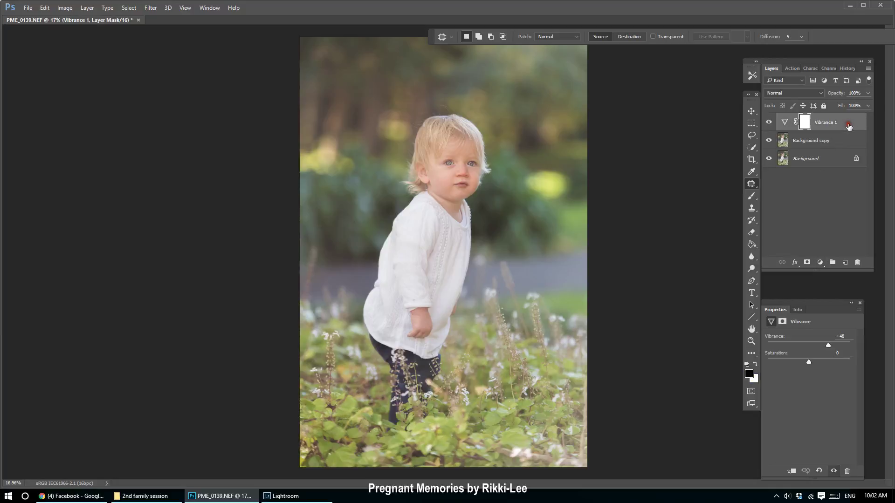
{"action": "left_click", "coordinate": [804, 93]}
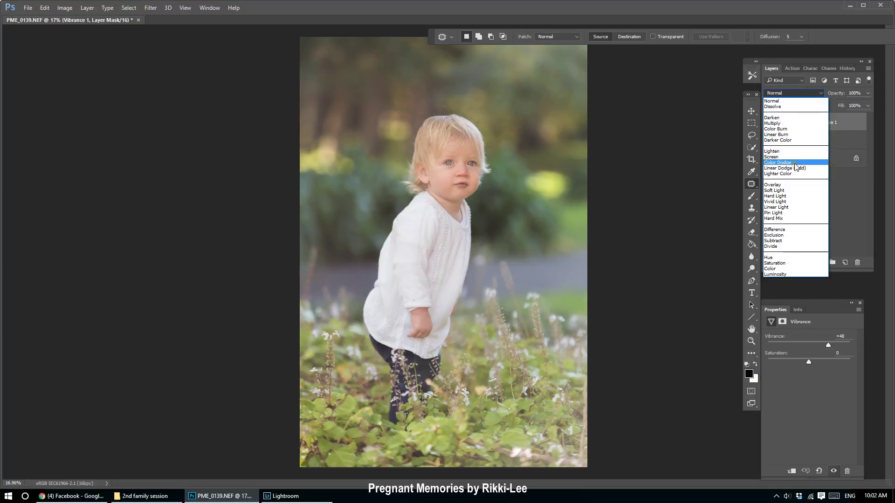
{"action": "left_click", "coordinate": [773, 101]}
{"action": "left_click", "coordinate": [791, 69]}
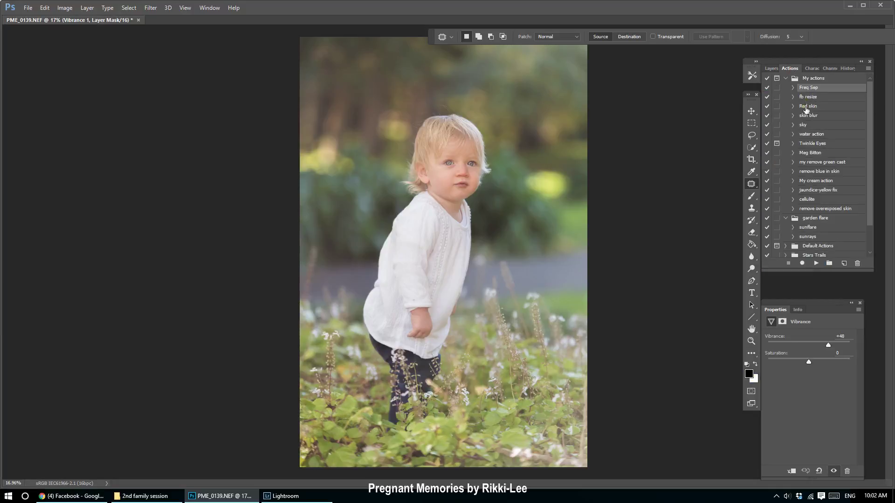
{"action": "left_click", "coordinate": [809, 162]}
{"action": "left_click", "coordinate": [816, 263]}
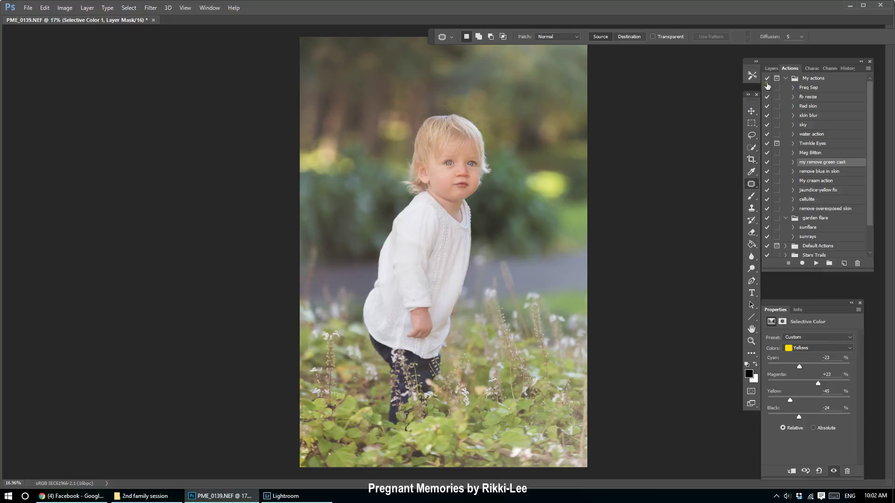
Check the Greens values of the Selective Color layer made by the action and delete that layer
{"action": "left_click", "coordinate": [822, 337]}
{"action": "left_click", "coordinate": [822, 337]}
{"action": "left_click", "coordinate": [826, 348]}
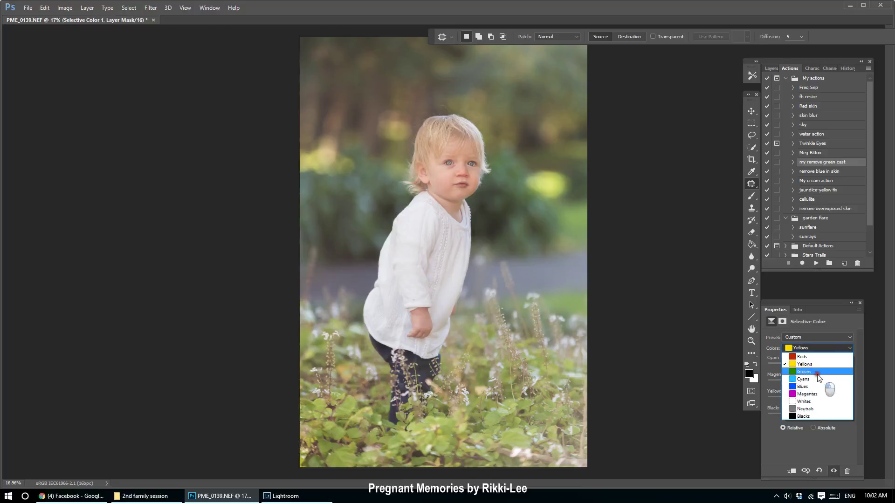
{"action": "left_click", "coordinate": [816, 372]}
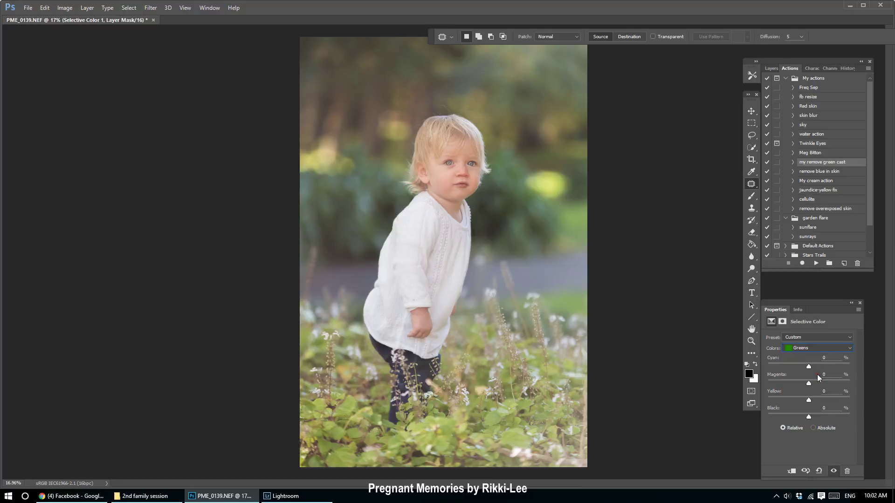
{"action": "left_click", "coordinate": [774, 72]}
{"action": "left_click_drag", "start_coordinate": [839, 124], "coordinate": [857, 263]}
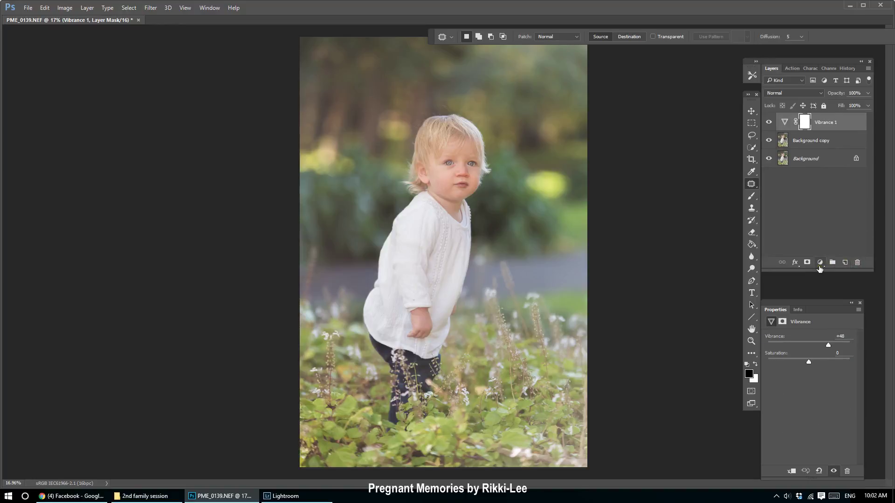
Add a Selective Color adjustment above Vibrance 1 and set its Yellows to Cyan -34, Yellow -28 and Black -28
{"action": "left_click", "coordinate": [820, 264]}
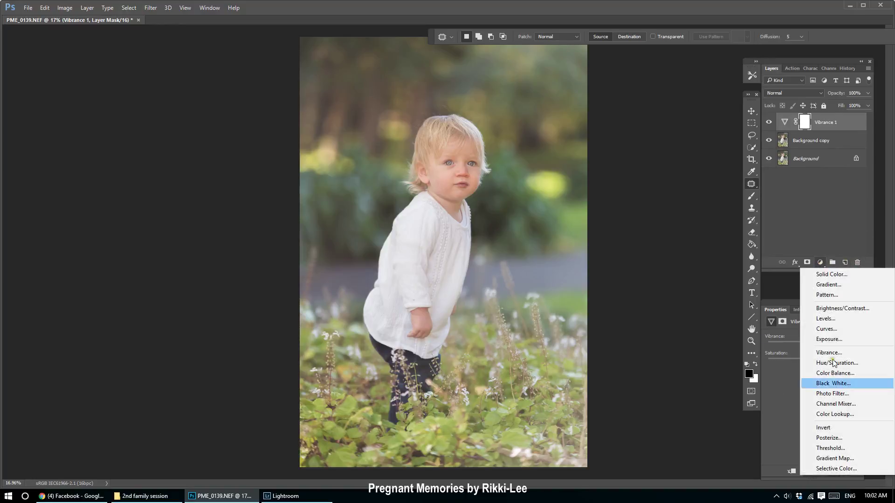
{"action": "left_click", "coordinate": [845, 468]}
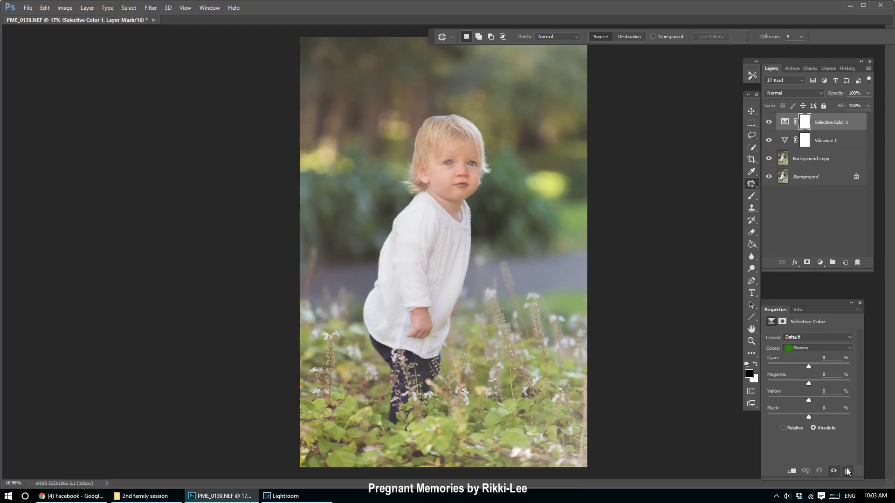
{"action": "left_click", "coordinate": [811, 349]}
{"action": "left_click", "coordinate": [809, 364]}
{"action": "left_click_drag", "start_coordinate": [808, 367], "coordinate": [795, 368]}
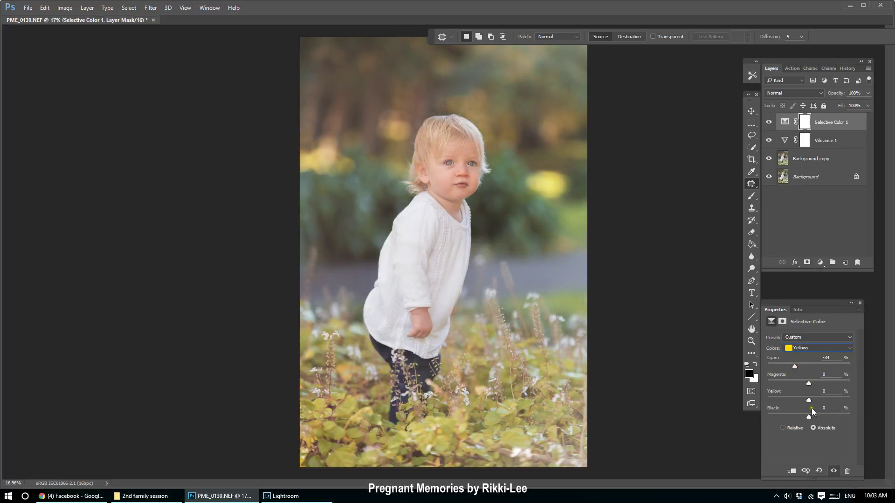
{"action": "left_click_drag", "start_coordinate": [808, 417], "coordinate": [797, 401]}
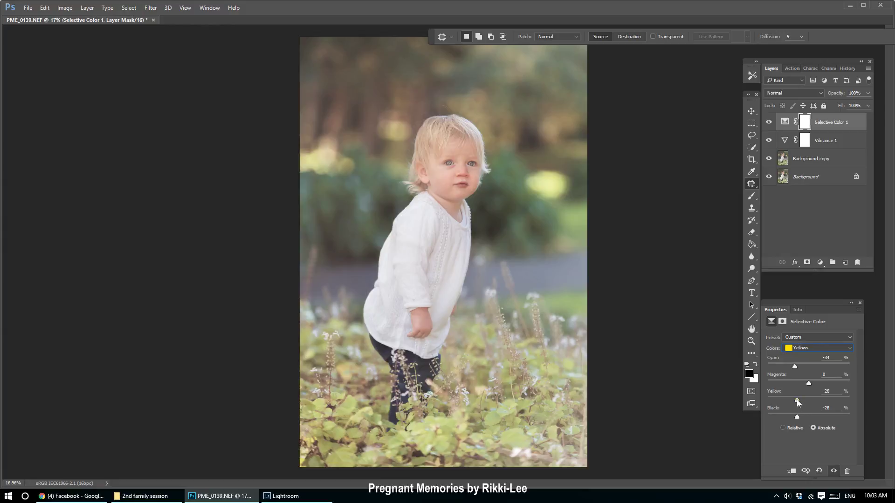
Set the Magenta amount of the Yellows to +1 and compare the image with and without the Selective Color layer
{"action": "left_click_drag", "start_coordinate": [808, 383], "coordinate": [820, 385]}
{"action": "left_click_drag", "start_coordinate": [810, 384], "coordinate": [809, 387]}
{"action": "left_click", "coordinate": [769, 122]}
{"action": "left_click", "coordinate": [769, 122]}
Fine-tune the Yellows for the child's skin by lowering Cyan slightly further and raising Yellow a little
{"action": "scroll", "coordinate": [465, 140], "scroll_direction": "up", "scroll_amount": 3}
{"action": "key", "text": "v"}
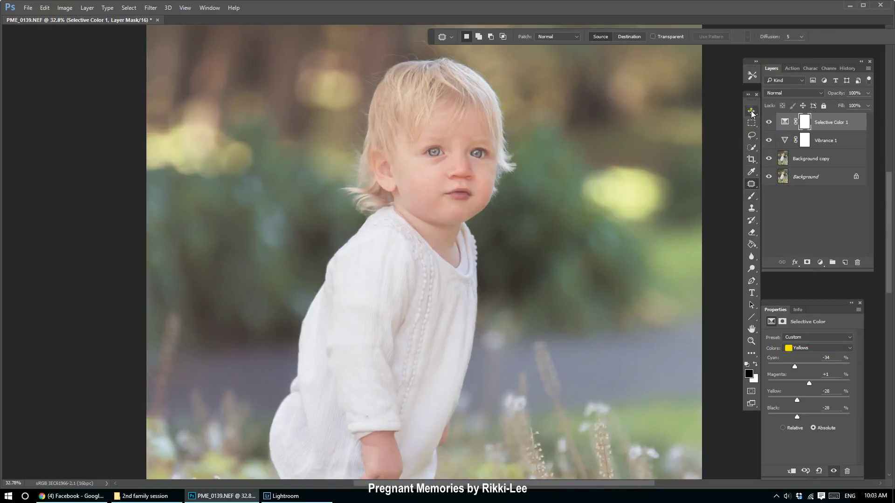
{"action": "scroll", "coordinate": [387, 186], "scroll_direction": "up", "scroll_amount": 3}
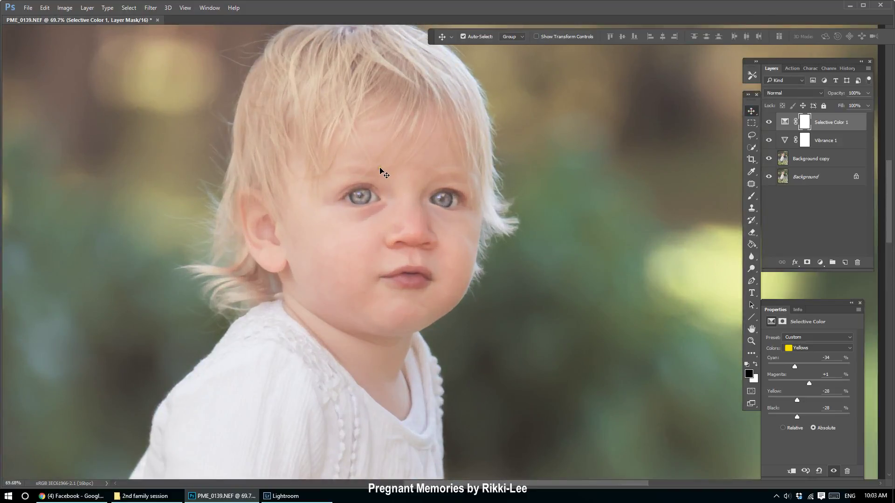
{"action": "scroll", "coordinate": [380, 173], "scroll_direction": "up", "scroll_amount": 1}
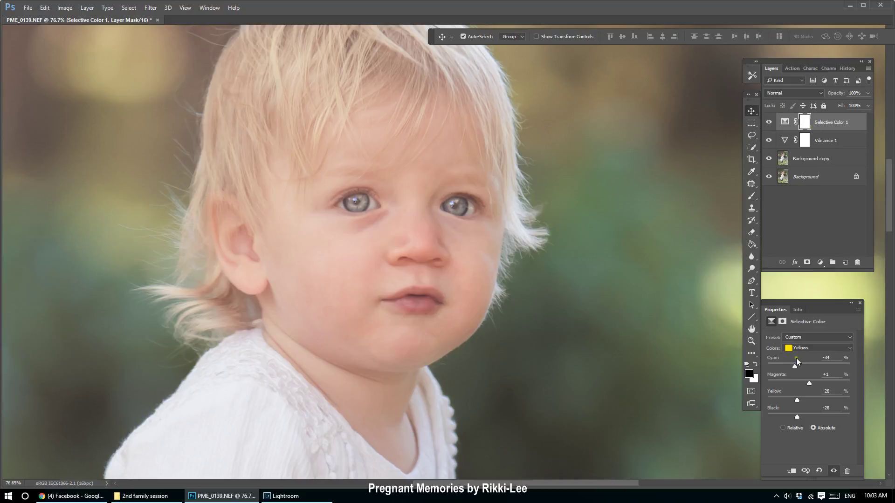
{"action": "left_click_drag", "start_coordinate": [794, 366], "coordinate": [789, 368]}
{"action": "left_click_drag", "start_coordinate": [797, 400], "coordinate": [800, 398]}
Invert the Selective Color 1 layer mask to black and ready a white brush reduced to size 900
{"action": "left_click", "coordinate": [801, 124]}
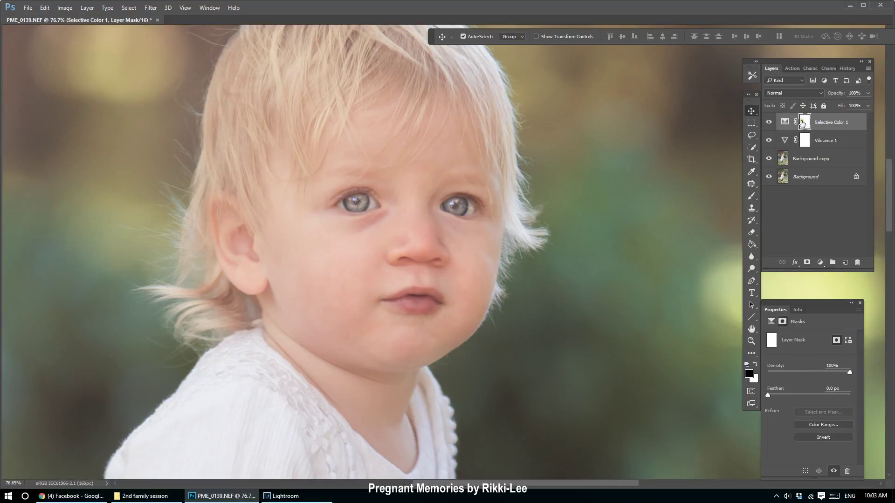
{"action": "key", "text": "ctrl+i"}
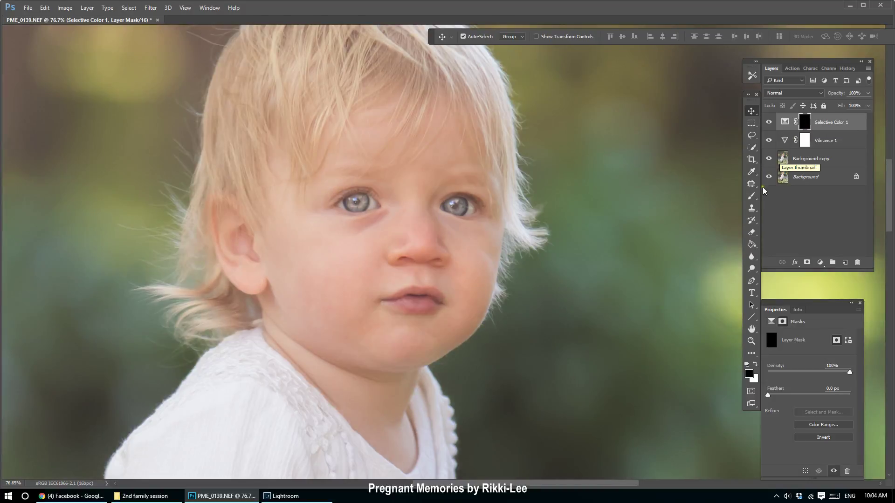
{"action": "left_click", "coordinate": [752, 196]}
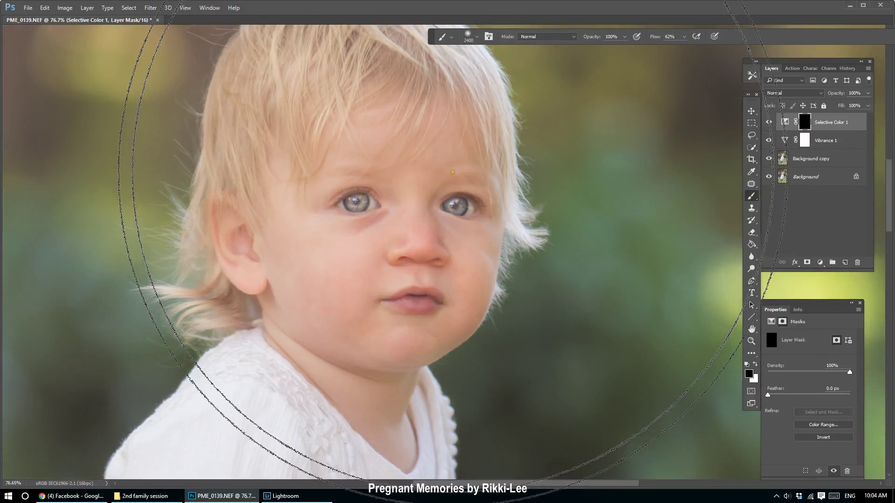
{"action": "key", "text": "bracketleft"}
{"action": "key", "text": "bracketleft"}
{"action": "key", "text": "bracketleft"}
{"action": "key", "text": "bracketleft"}
{"action": "key", "text": "bracketleft"}
{"action": "key", "text": "bracketleft"}
{"action": "key", "text": "bracketleft"}
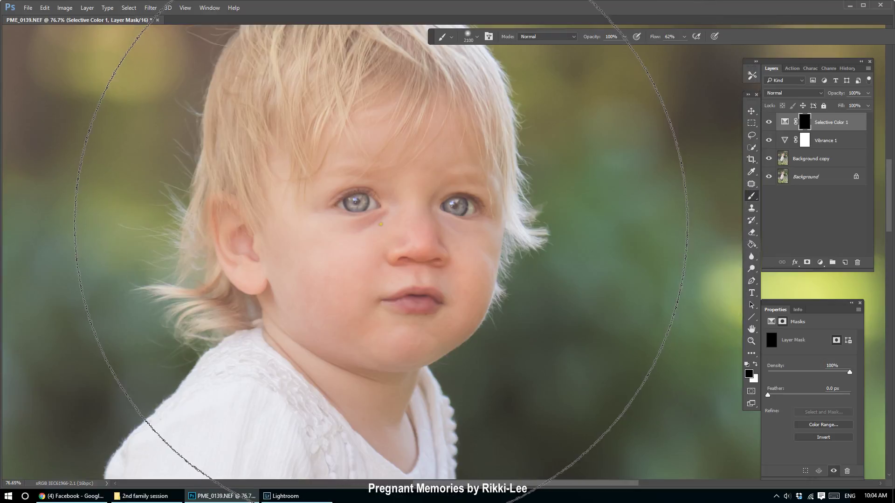
{"action": "key", "text": "bracketleft"}
{"action": "key", "text": "bracketleft"}
{"action": "key", "text": "bracketleft"}
{"action": "key", "text": "bracketleft"}
{"action": "key", "text": "bracketleft"}
{"action": "key", "text": "bracketleft"}
{"action": "key", "text": "bracketleft"}
{"action": "key", "text": "bracketleft"}
{"action": "key", "text": "bracketleft"}
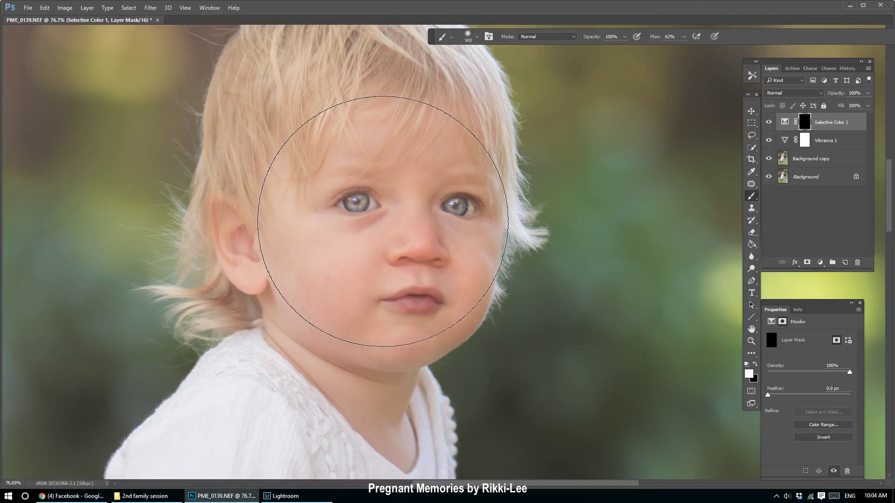
Paint white on the Selective Color 1 mask over the child's face and hand with the brush at 63% opacity
{"action": "key", "text": "ctrl+0"}
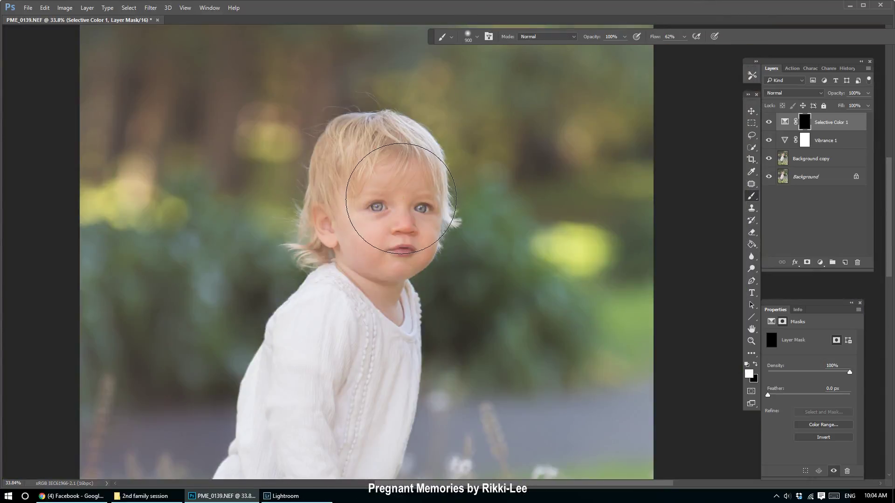
{"action": "scroll", "coordinate": [401, 199], "scroll_direction": "up", "scroll_amount": 1}
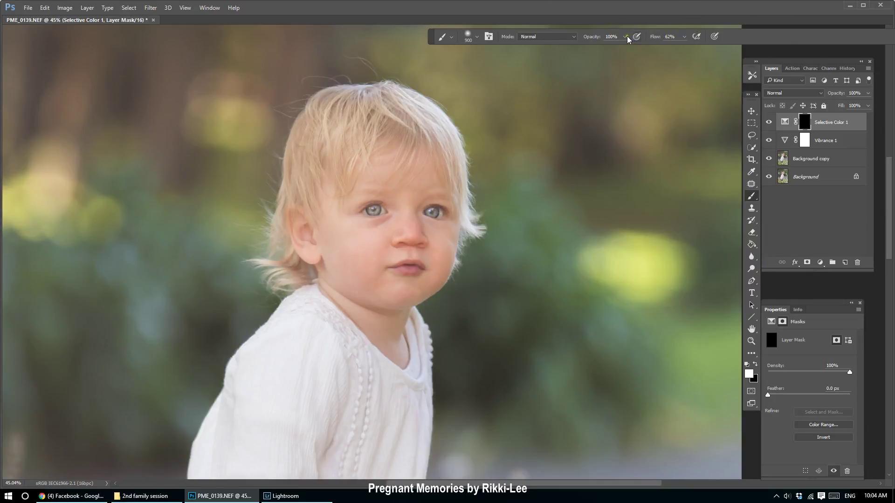
{"action": "left_click_drag", "start_coordinate": [625, 36], "coordinate": [617, 47]}
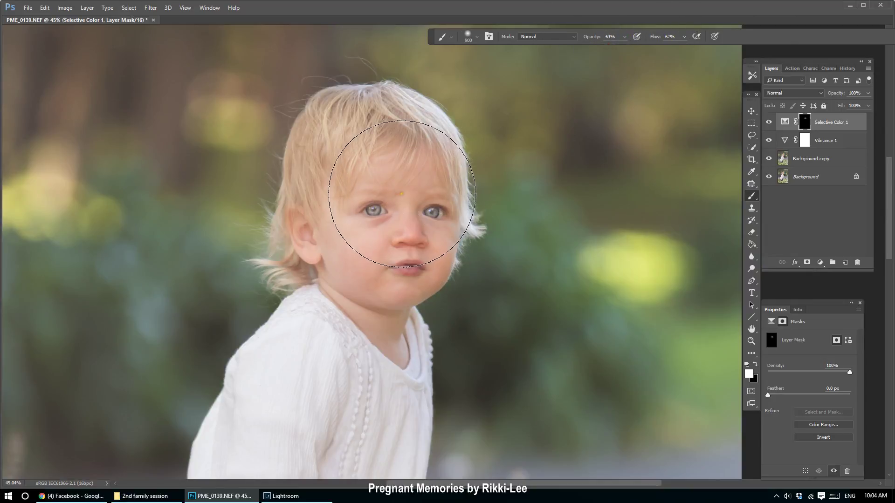
{"action": "mouse_move", "coordinate": [401, 193]}
{"action": "left_mouse_down"}
{"action": "mouse_move", "coordinate": [392, 191]}
{"action": "mouse_move", "coordinate": [398, 198]}
{"action": "mouse_move", "coordinate": [388, 161]}
{"action": "mouse_move", "coordinate": [386, 211]}
{"action": "left_mouse_up"}
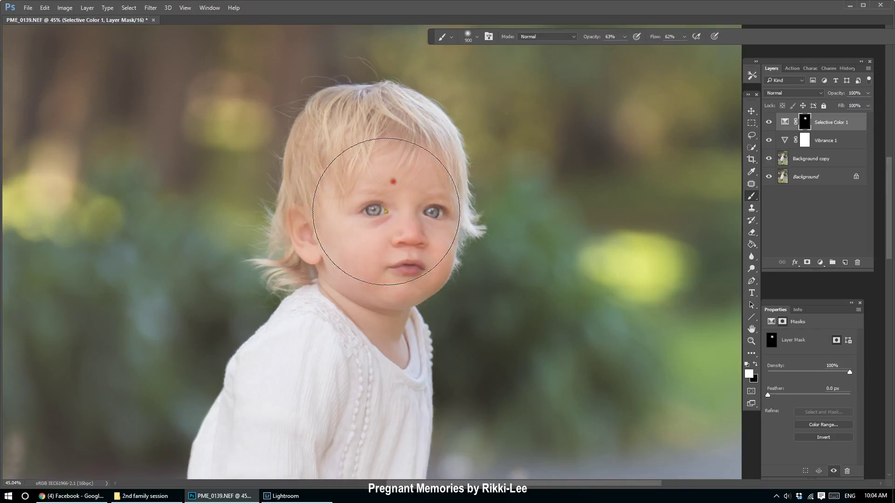
{"action": "scroll", "coordinate": [466, 333], "scroll_direction": "down", "scroll_amount": 8}
{"action": "scroll", "coordinate": [419, 317], "scroll_direction": "up", "scroll_amount": 4}
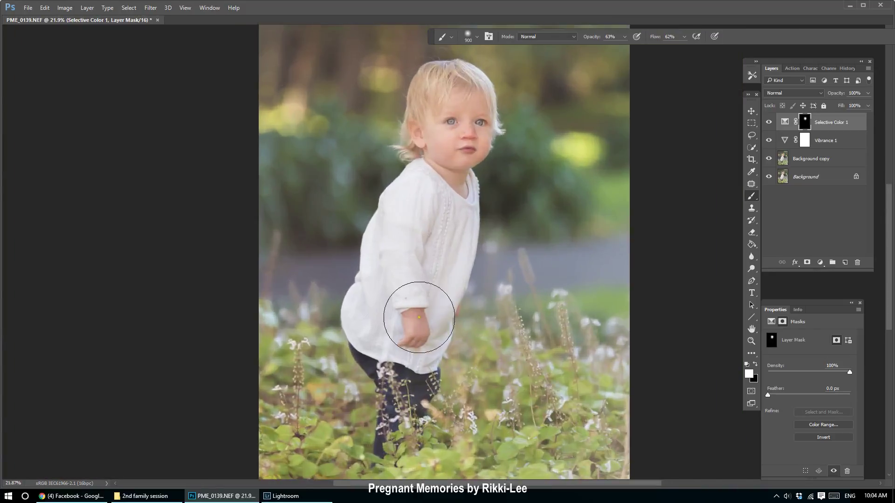
{"action": "scroll", "coordinate": [419, 317], "scroll_direction": "up", "scroll_amount": 3}
{"action": "left_click", "coordinate": [419, 347]}
{"action": "scroll", "coordinate": [471, 135], "scroll_direction": "up", "scroll_amount": 5}
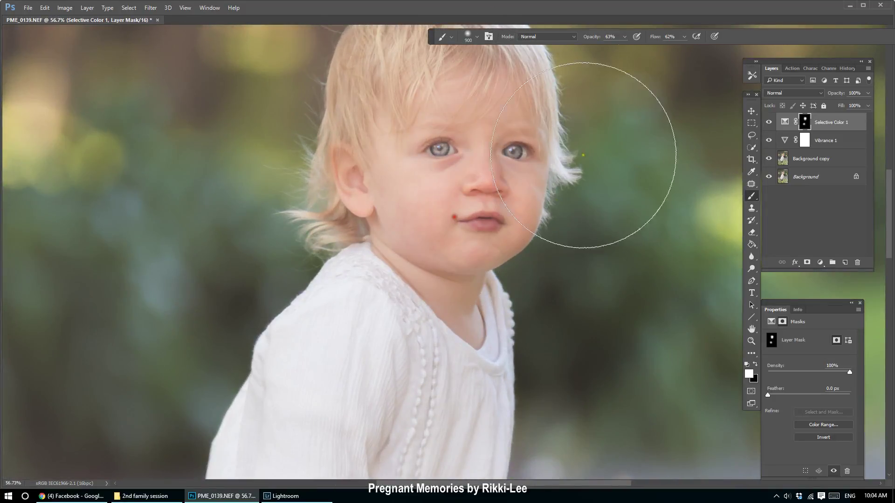
Compare the child's skin with and without the masked Selective Color 1 layer
{"action": "scroll", "coordinate": [600, 149], "scroll_direction": "down", "scroll_amount": 4}
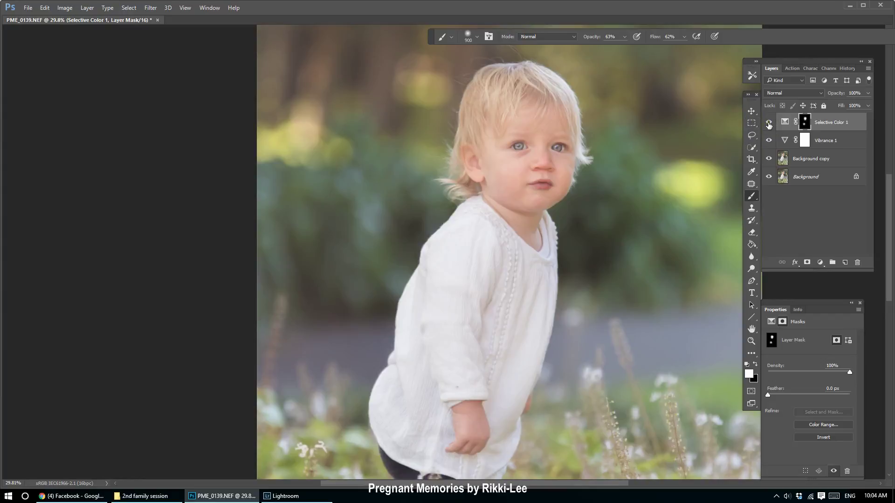
{"action": "left_click", "coordinate": [770, 123]}
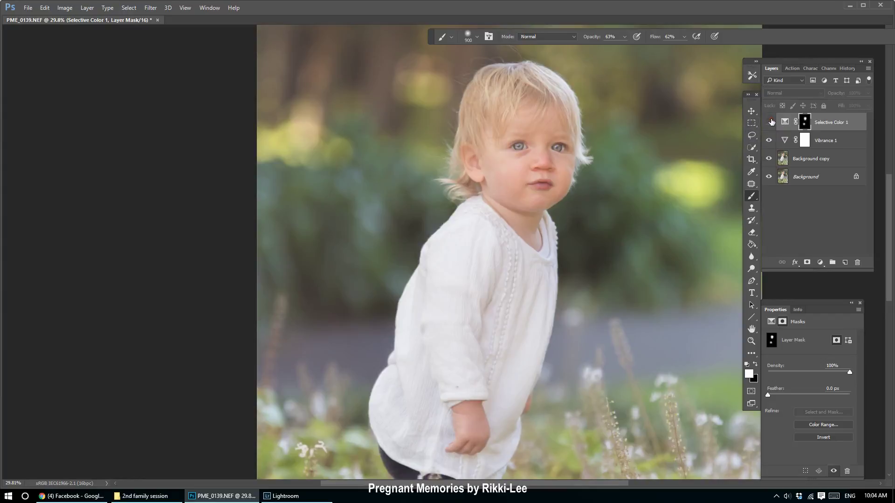
{"action": "left_click", "coordinate": [770, 123]}
{"action": "left_click", "coordinate": [769, 123]}
{"action": "left_click", "coordinate": [770, 122]}
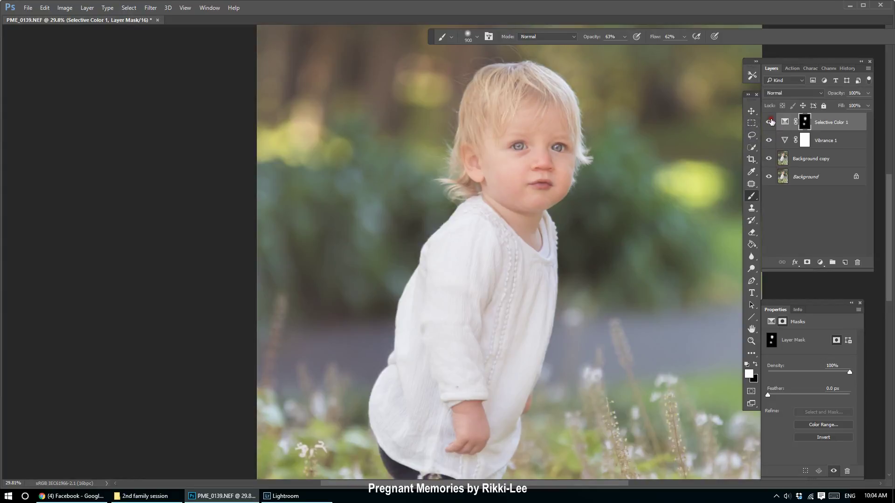
{"action": "scroll", "coordinate": [665, 114], "scroll_direction": "up", "scroll_amount": 1}
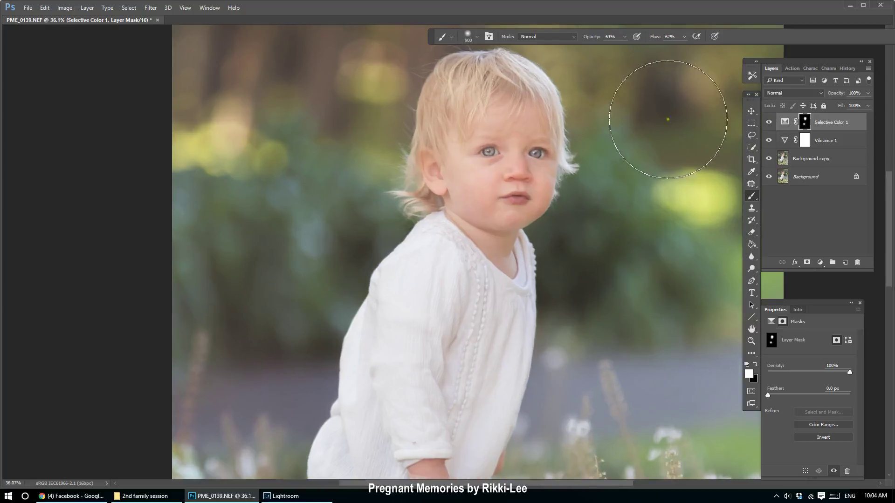
Set the Magenta of the Yellows in Selective Color 1 to +15 and check the effect on the whole photo
{"action": "left_click", "coordinate": [785, 122]}
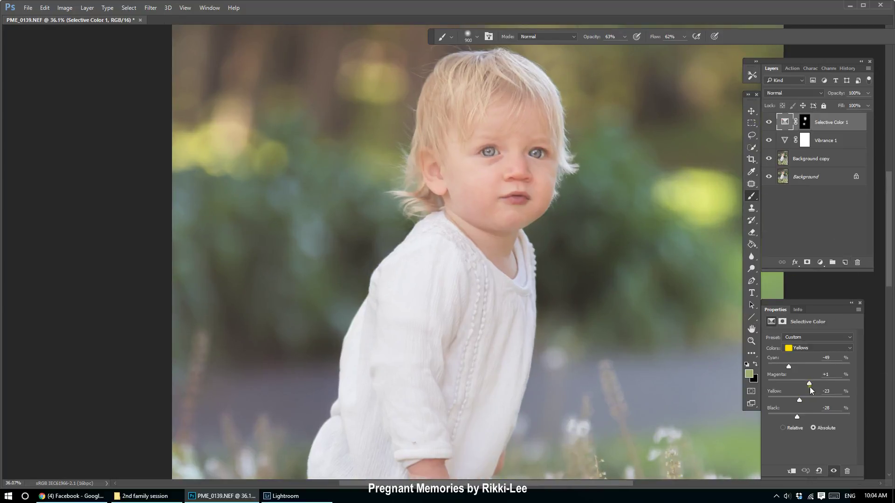
{"action": "left_click_drag", "start_coordinate": [812, 382], "coordinate": [815, 383]}
{"action": "left_click", "coordinate": [829, 182]}
{"action": "key", "text": "ctrl+0"}
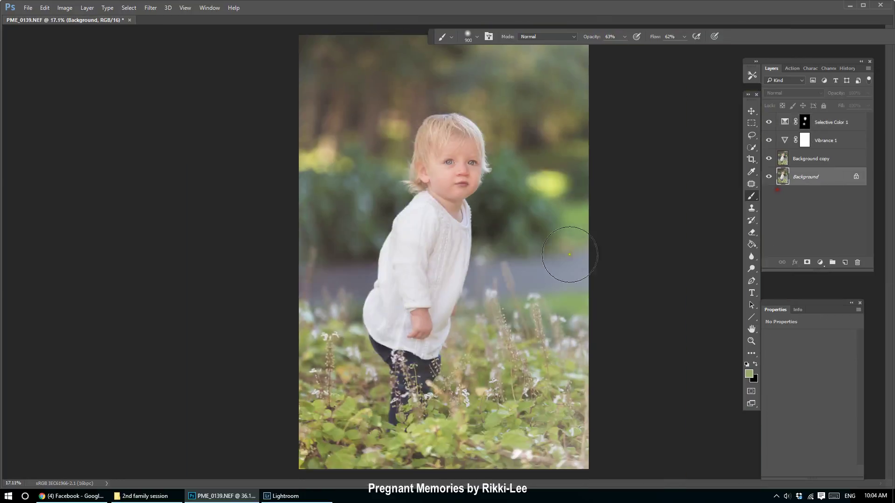
{"action": "left_click", "coordinate": [769, 122]}
{"action": "left_click", "coordinate": [846, 122]}
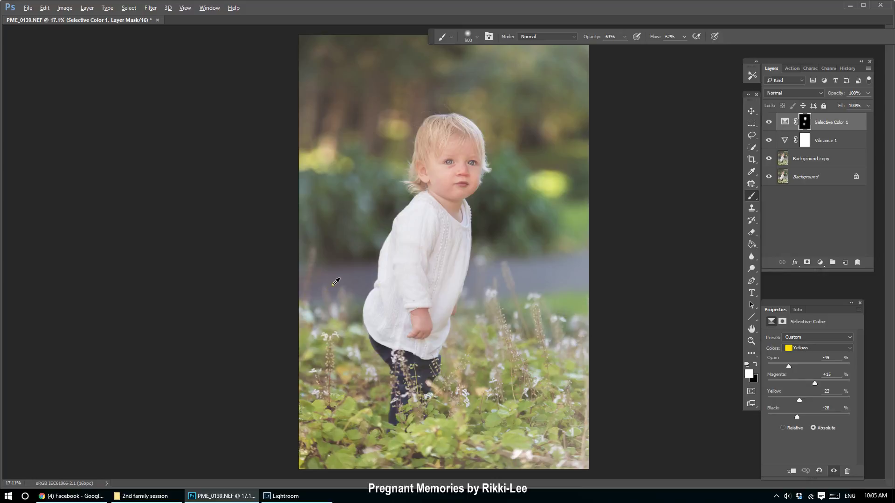
Sample a green from the foliage and add a new empty layer in Normal mode above Selective Color 1
{"action": "left_click", "coordinate": [320, 357], "text": "alt"}
{"action": "left_click", "coordinate": [845, 262]}
{"action": "left_click", "coordinate": [807, 92]}
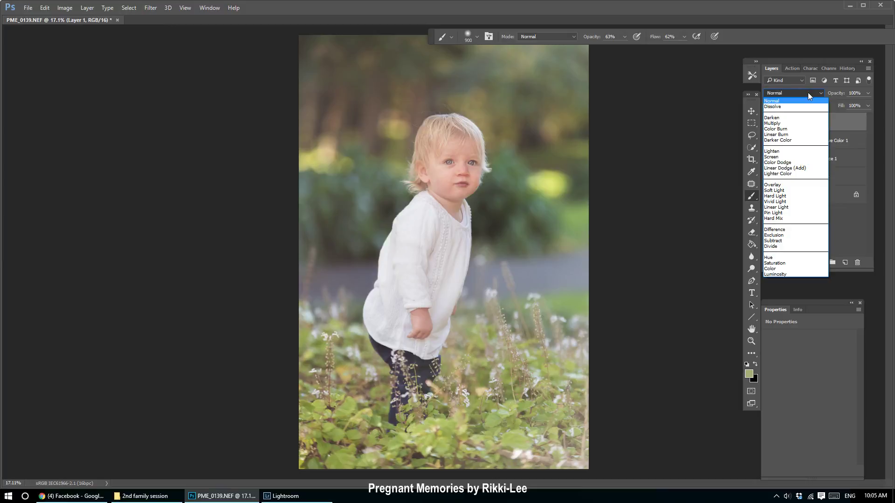
{"action": "left_click", "coordinate": [807, 93]}
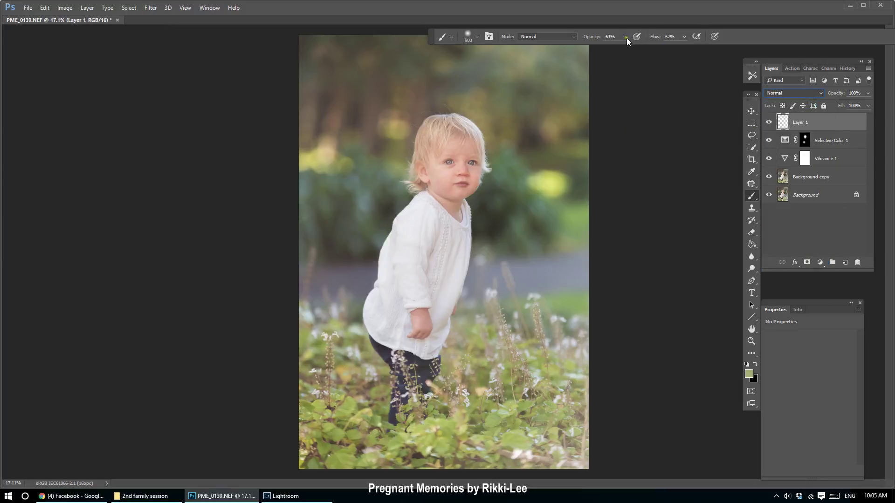
Brush a soft green haze over the foliage along the photo's left edge at 28% opacity and brush size 2300
{"action": "left_click_drag", "start_coordinate": [624, 37], "coordinate": [609, 47]}
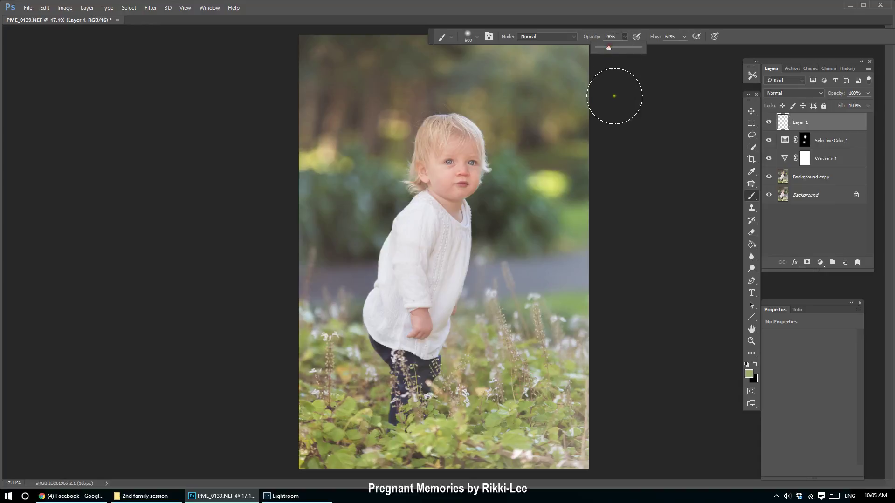
{"action": "key", "text": "bracketright"}
{"action": "key", "text": "bracketright"}
{"action": "key", "text": "bracketright"}
{"action": "key", "text": "bracketright"}
{"action": "key", "text": "bracketright"}
{"action": "key", "text": "bracketright"}
{"action": "key", "text": "bracketright"}
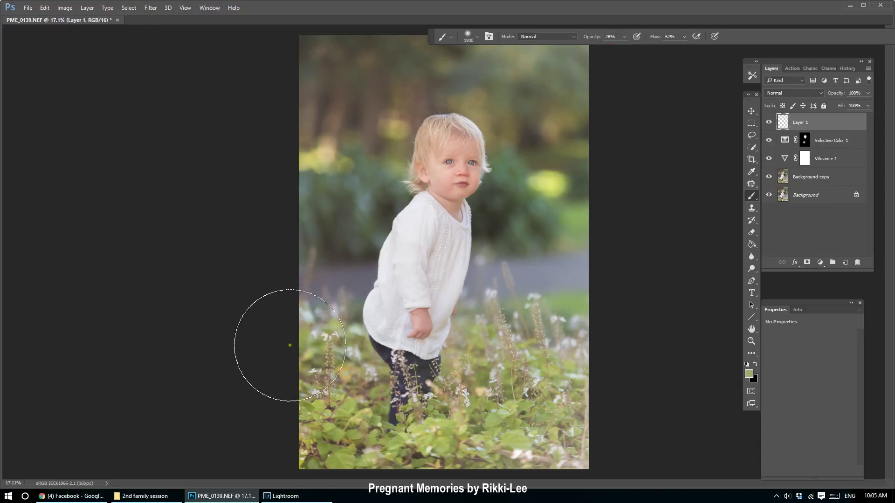
{"action": "key", "text": "bracketright"}
{"action": "key", "text": "bracketright"}
{"action": "key", "text": "bracketright"}
{"action": "key", "text": "bracketright"}
{"action": "key", "text": "bracketright"}
{"action": "key", "text": "bracketright"}
{"action": "key", "text": "bracketright"}
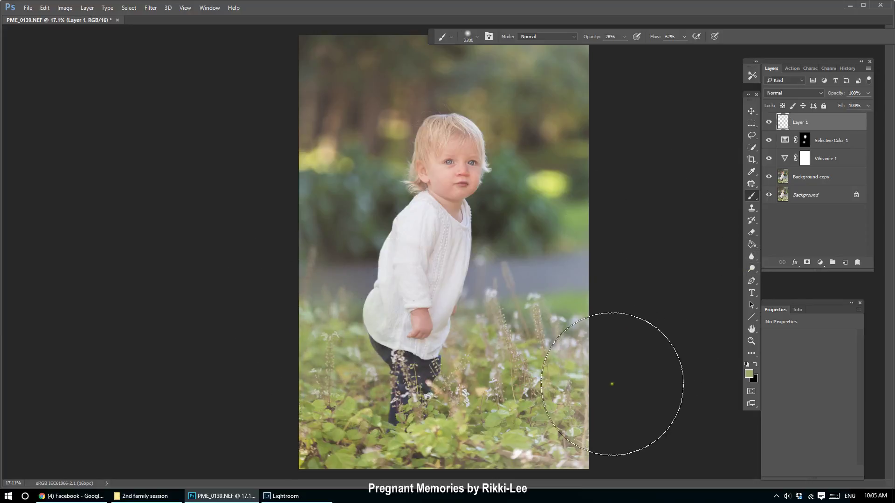
Choose a light pink foreground color and brush it softly over the flowers along the photo's right edge
{"action": "left_click", "coordinate": [517, 453], "text": "alt"}
{"action": "left_click", "coordinate": [749, 373]}
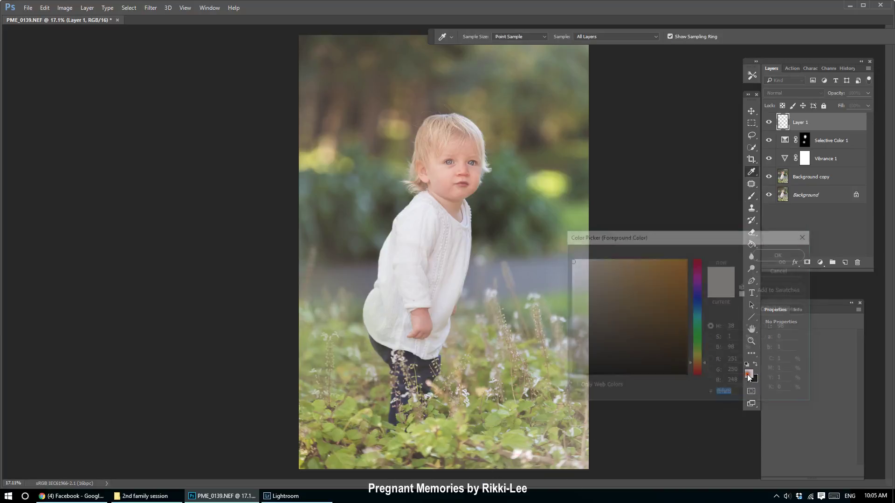
{"action": "left_click", "coordinate": [699, 280]}
{"action": "left_click_drag", "start_coordinate": [620, 268], "coordinate": [598, 264]}
{"action": "left_click", "coordinate": [794, 256]}
{"action": "key", "text": "b"}
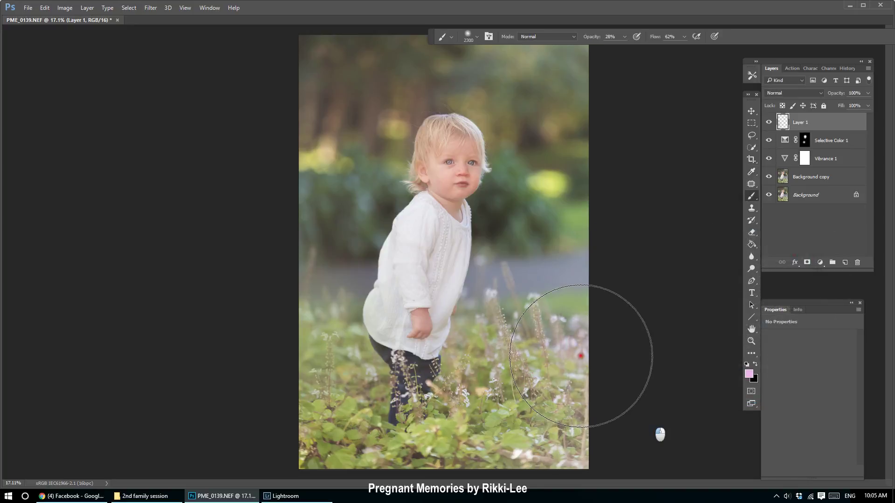
{"action": "scroll", "coordinate": [436, 429], "scroll_direction": "down", "scroll_amount": 3}
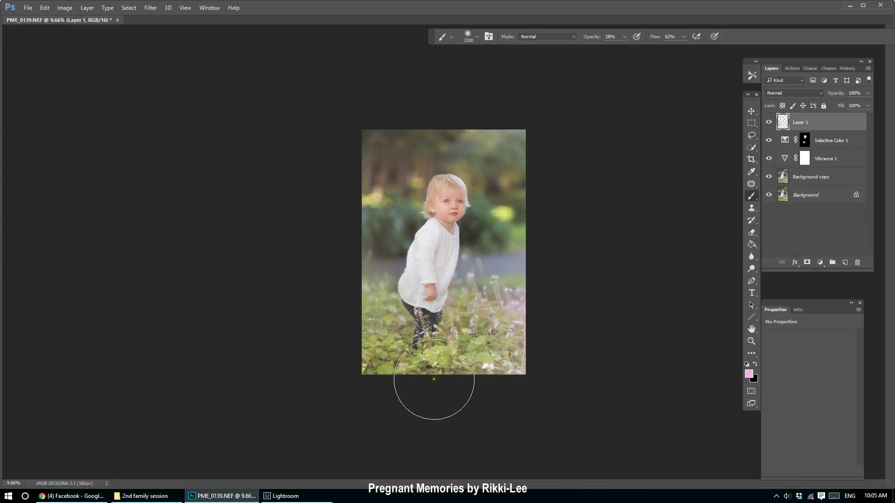
Sample a yellow-green from the leaves and a dark green from the bush, brushing soft haze over the photo's edges on Layer 1
{"action": "left_click", "coordinate": [444, 357], "text": "alt"}
{"action": "left_click", "coordinate": [388, 372]}
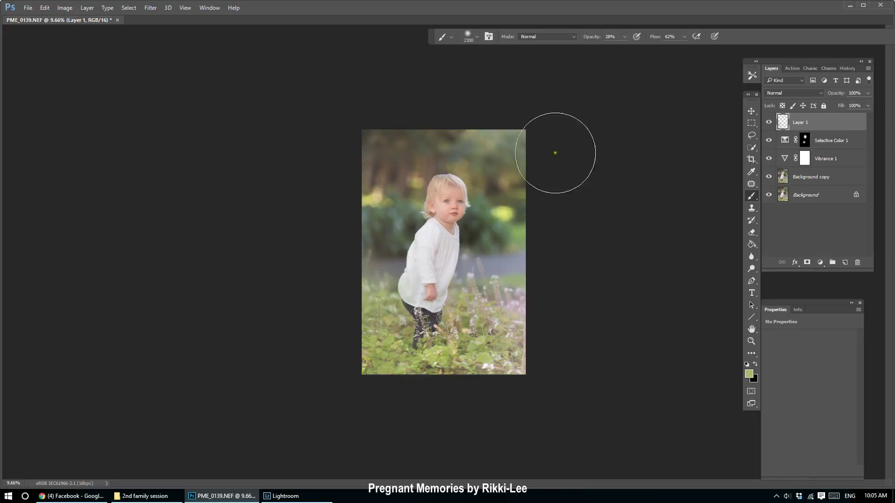
{"action": "scroll", "coordinate": [583, 137], "scroll_direction": "up", "scroll_amount": 2}
{"action": "left_click", "coordinate": [373, 194], "text": "alt"}
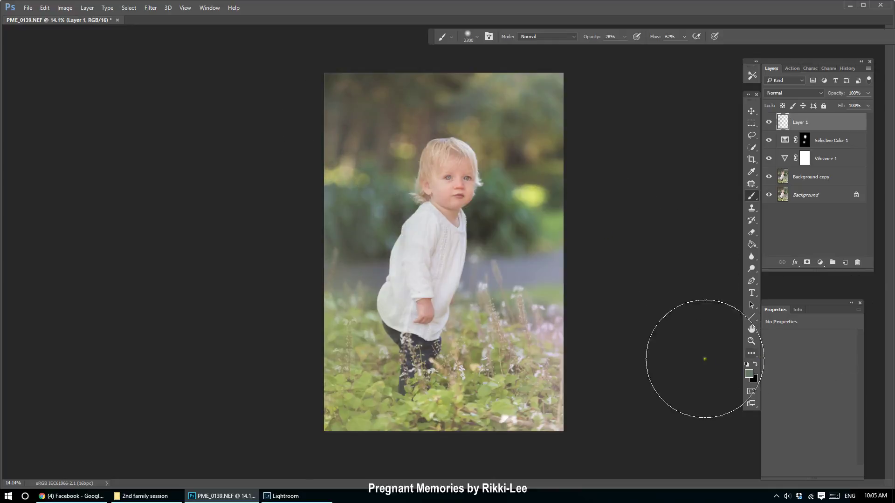
Compare the photo with and without the painted haze on Layer 1
{"action": "scroll", "coordinate": [664, 347], "scroll_direction": "down", "scroll_amount": 2}
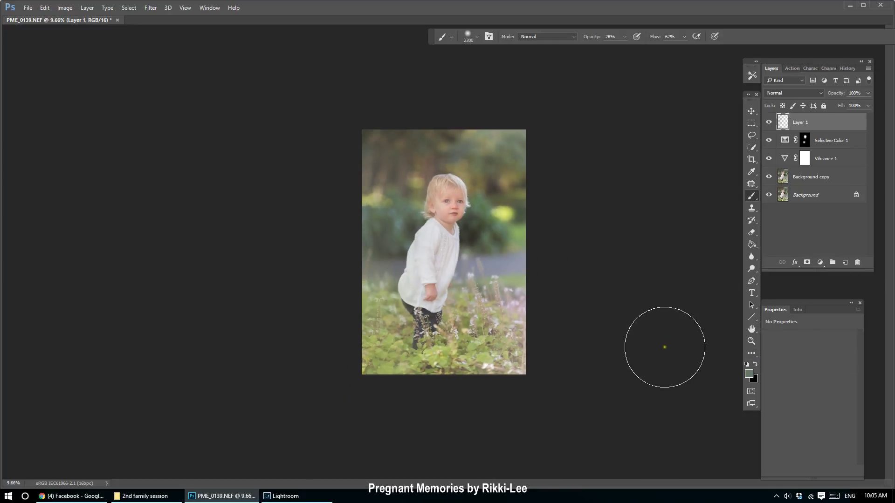
{"action": "left_click", "coordinate": [769, 122]}
{"action": "left_click", "coordinate": [769, 122]}
{"action": "scroll", "coordinate": [508, 247], "scroll_direction": "up", "scroll_amount": 2}
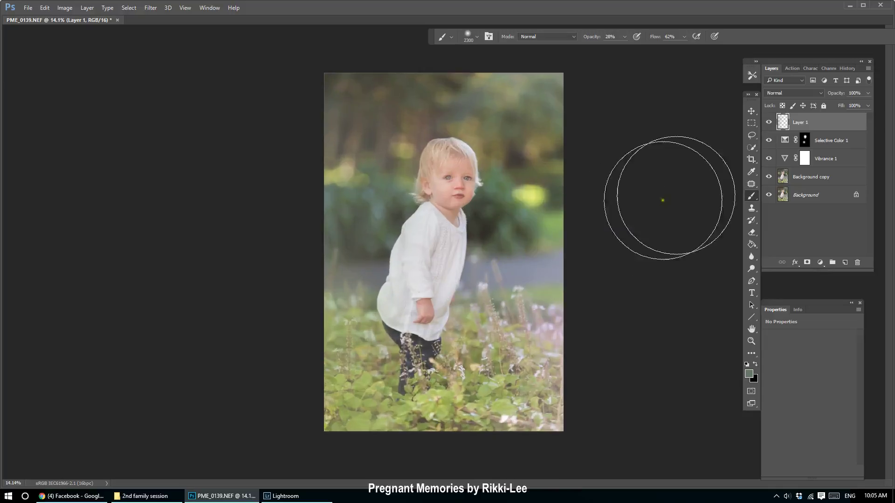
{"action": "left_click", "coordinate": [771, 124]}
{"action": "left_click", "coordinate": [771, 124]}
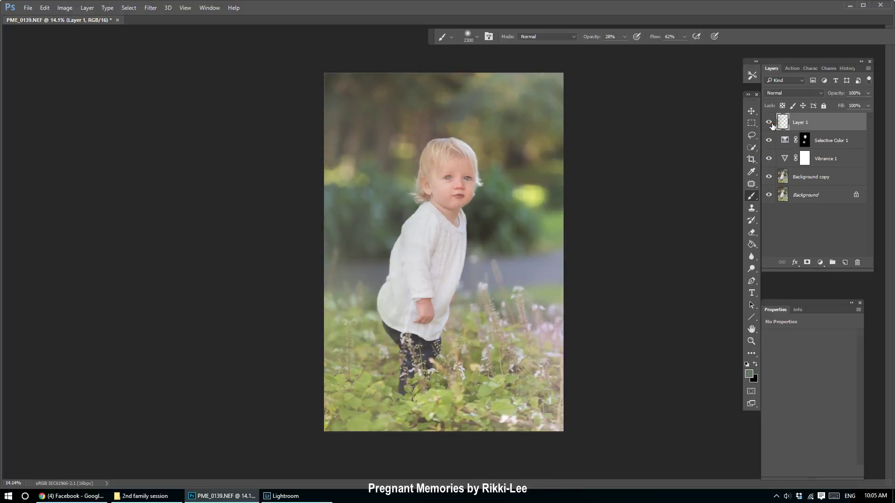
{"action": "left_click", "coordinate": [770, 123]}
{"action": "left_click", "coordinate": [770, 123]}
Add a Photo Filter adjustment above Layer 1 using Warming Filter (85) at 25% density
{"action": "left_click", "coordinate": [751, 110]}
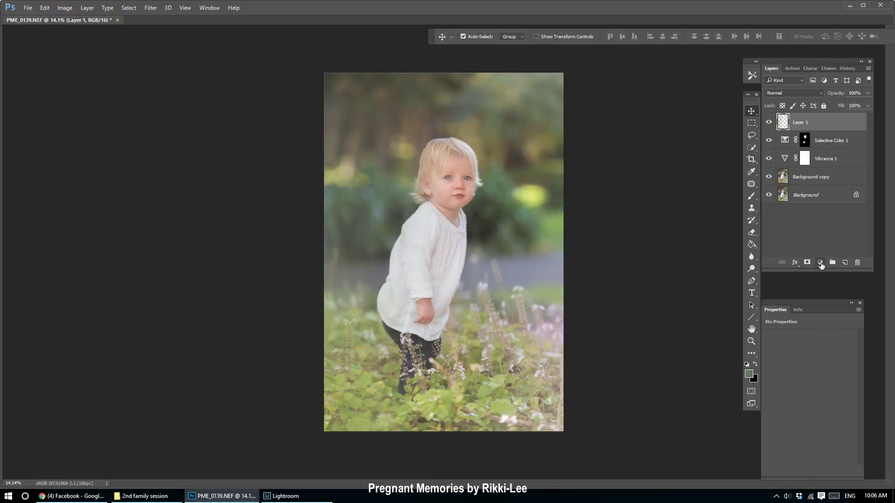
{"action": "left_click", "coordinate": [820, 263]}
{"action": "left_click", "coordinate": [843, 393]}
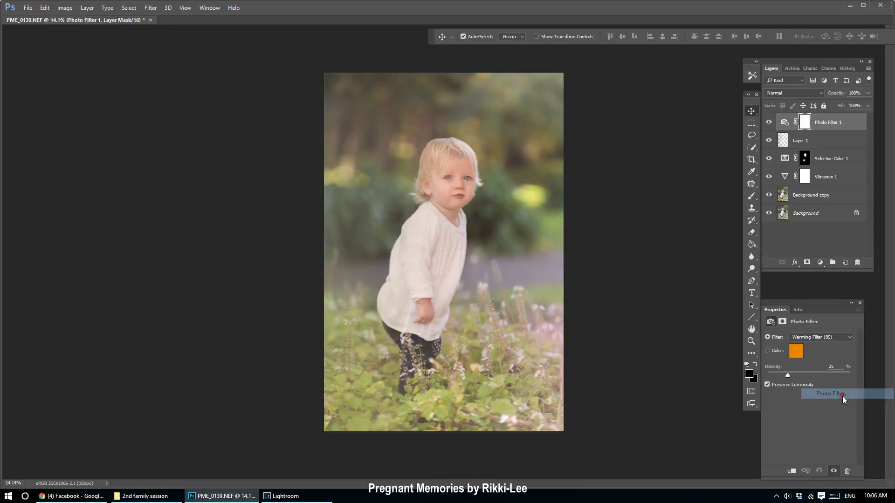
{"action": "scroll", "coordinate": [715, 409], "scroll_direction": "down", "scroll_amount": 2}
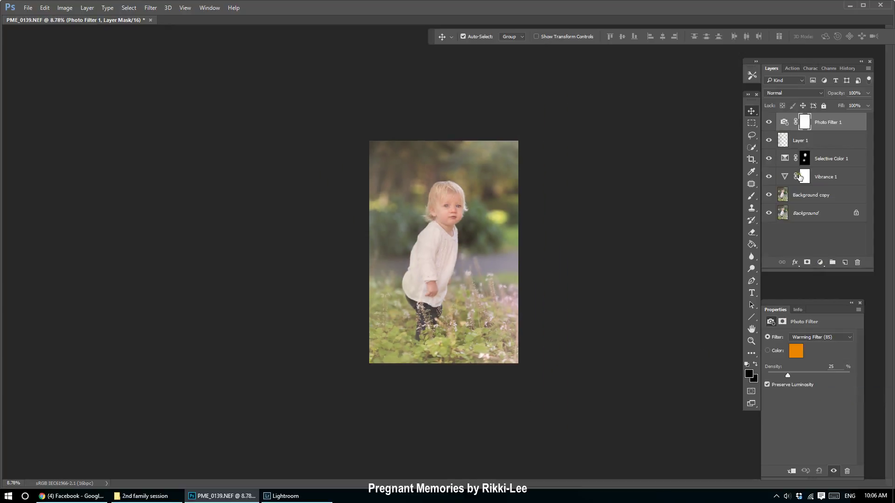
{"action": "scroll", "coordinate": [535, 305], "scroll_direction": "up", "scroll_amount": 2}
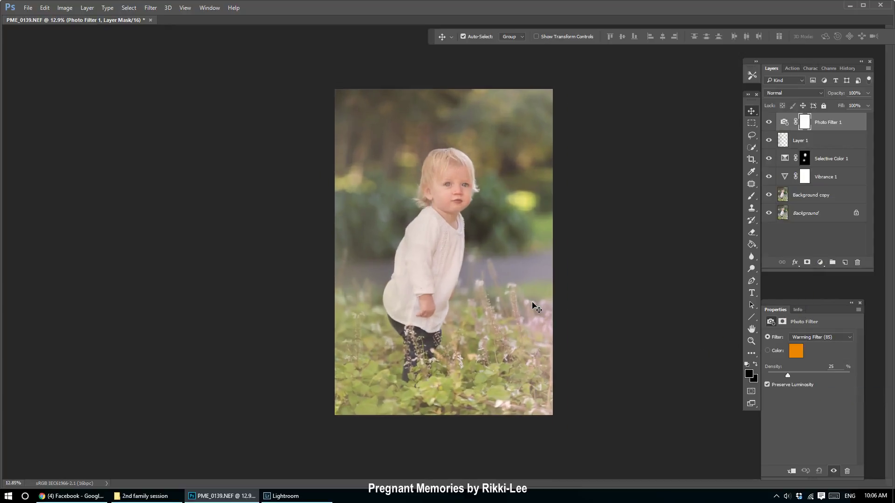
Compare the photo with and without the Photo Filter 1 adjustment and delete that layer
{"action": "left_click", "coordinate": [769, 124]}
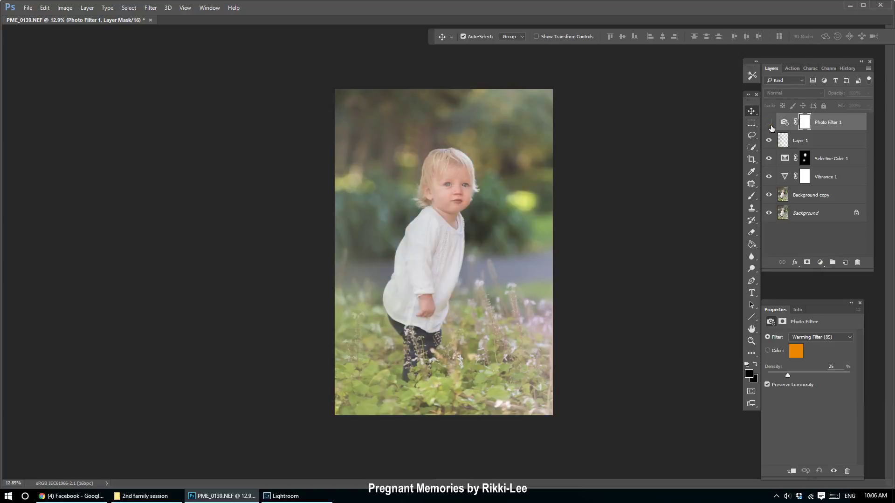
{"action": "left_click", "coordinate": [770, 124]}
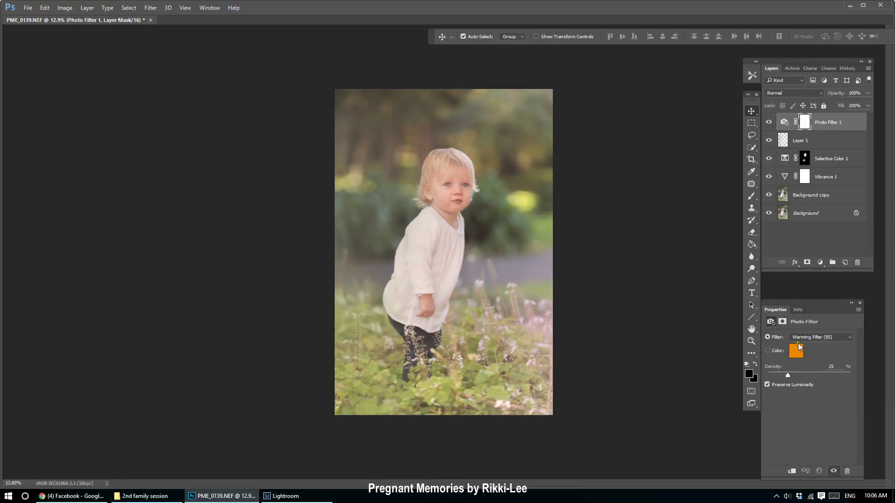
{"action": "left_click_drag", "start_coordinate": [830, 123], "coordinate": [857, 261]}
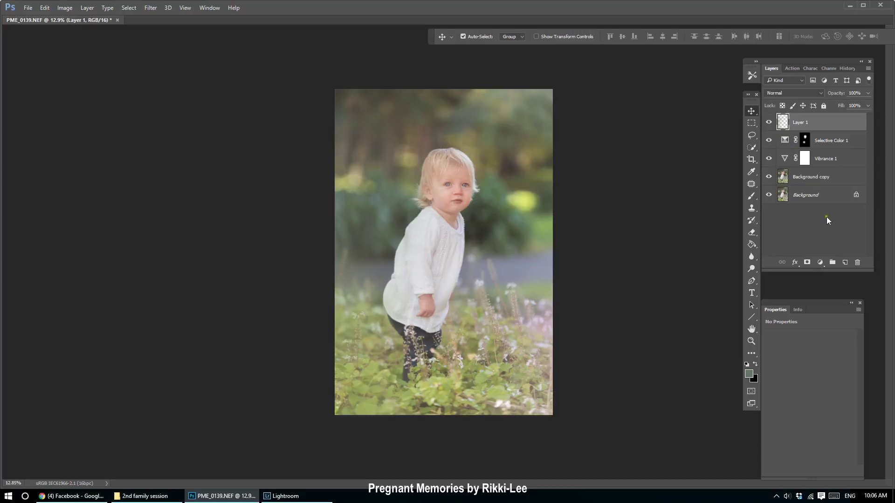
Add a Gradient Fill layer above Layer 1 and set its angle to -143.13° so it fades from the photo's upper-right corner
{"action": "left_click", "coordinate": [821, 262]}
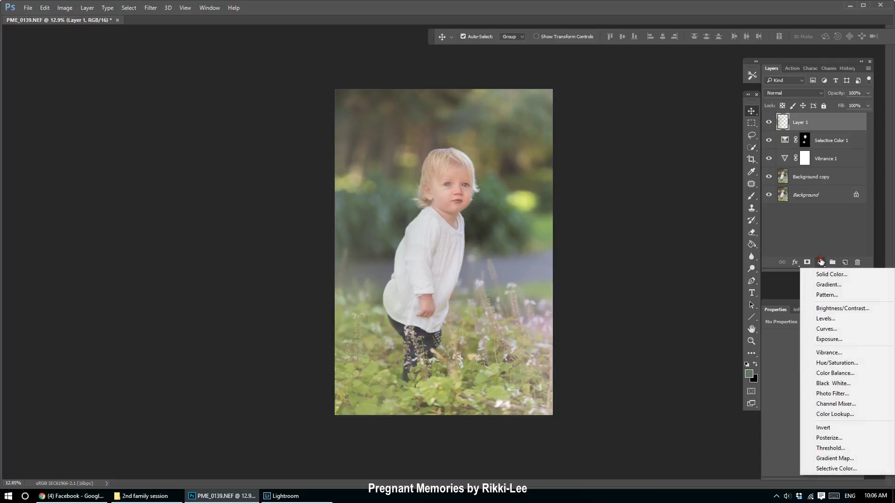
{"action": "left_click", "coordinate": [834, 284]}
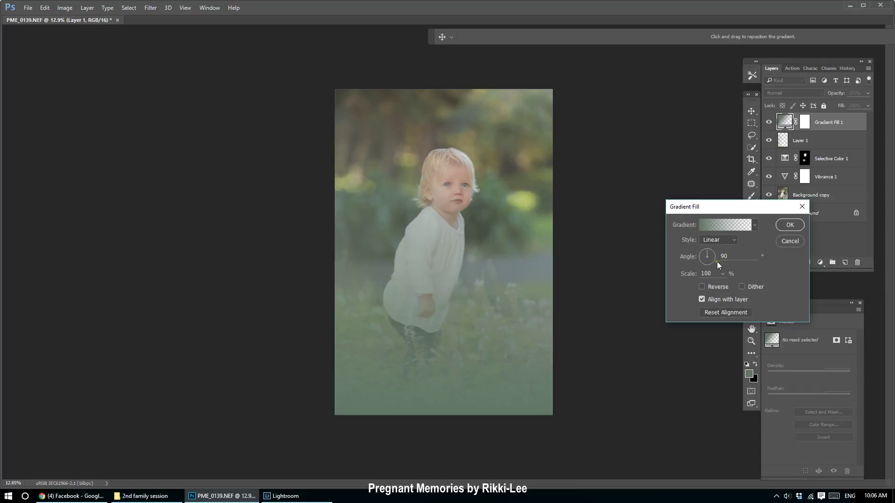
{"action": "left_click", "coordinate": [712, 261]}
{"action": "left_click", "coordinate": [700, 262]}
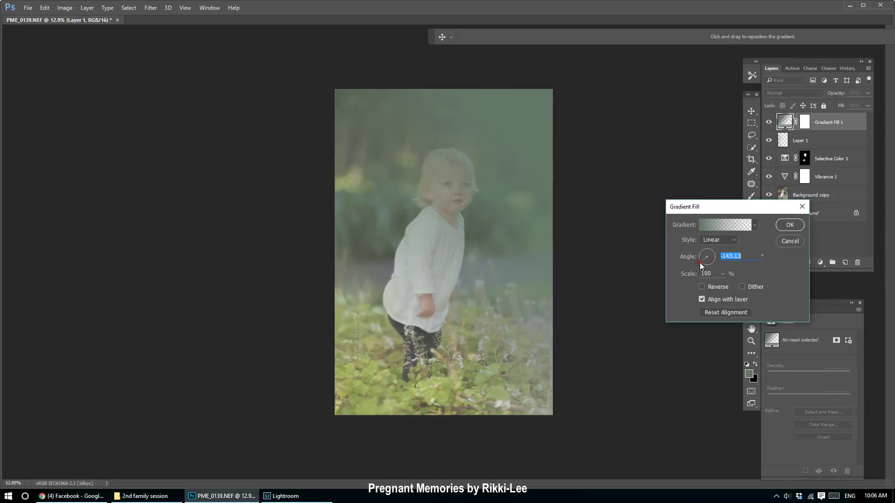
Edit the gradient and set the color of its first stop to white, ffffff
{"action": "left_click", "coordinate": [717, 227]}
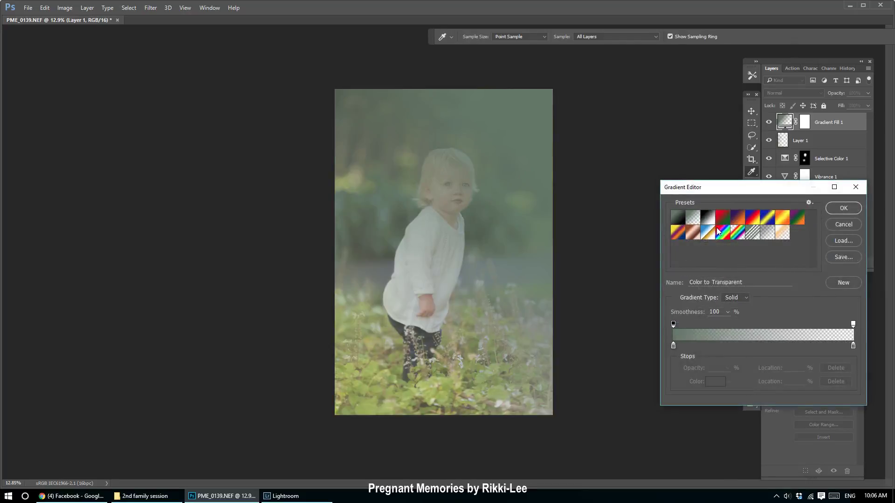
{"action": "left_click", "coordinate": [673, 346]}
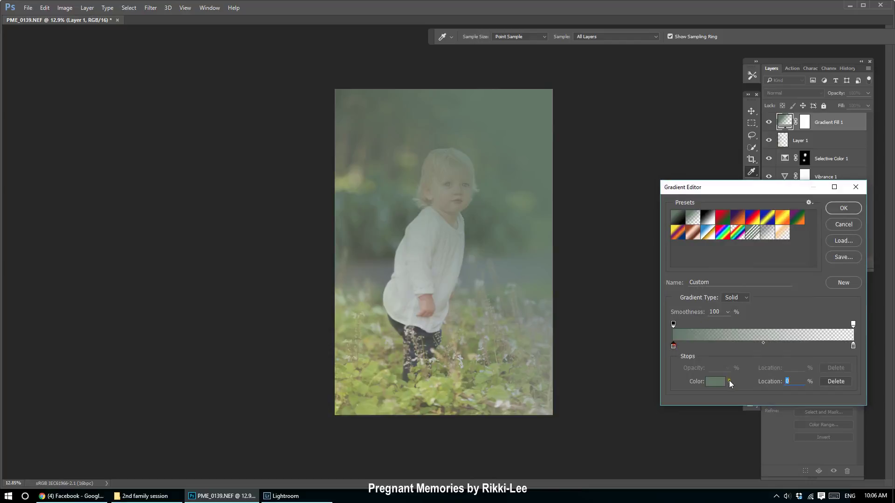
{"action": "left_click", "coordinate": [715, 381]}
{"action": "type", "text": "ffffff"}
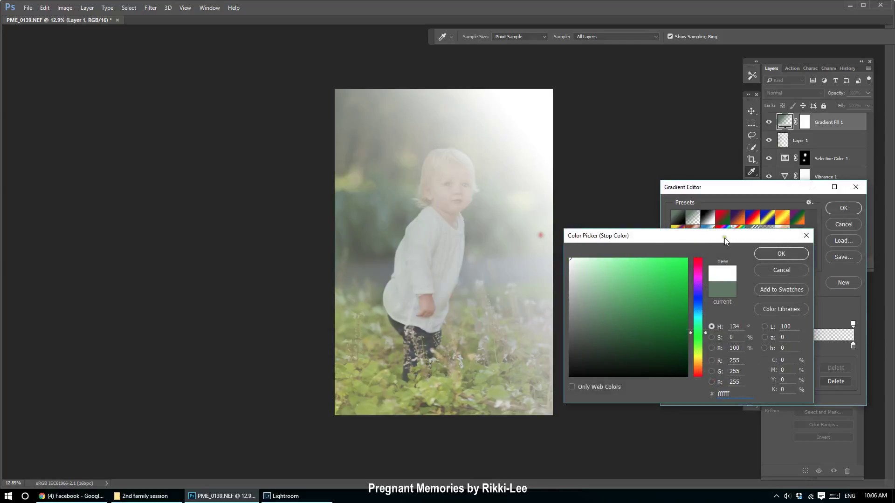
{"action": "left_click", "coordinate": [781, 253]}
Add a gradient color stop at 14% and give it the warm peach color f4cc8d
{"action": "left_click", "coordinate": [699, 345]}
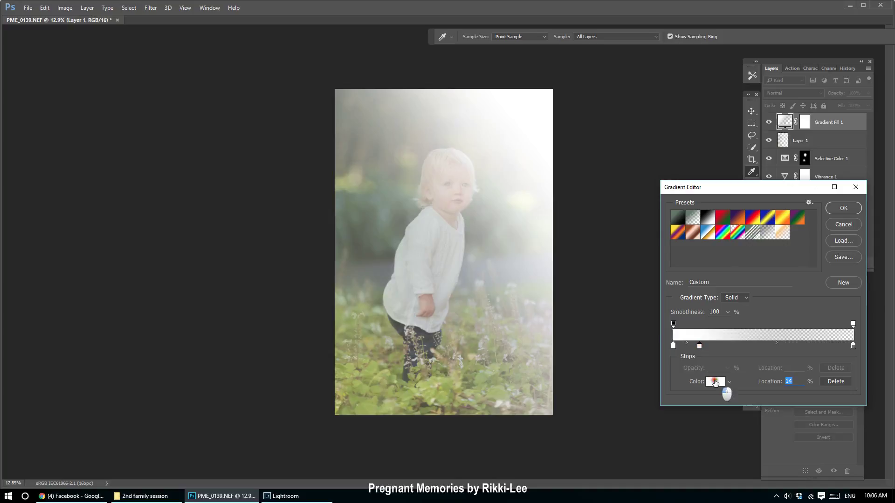
{"action": "left_click", "coordinate": [715, 381]}
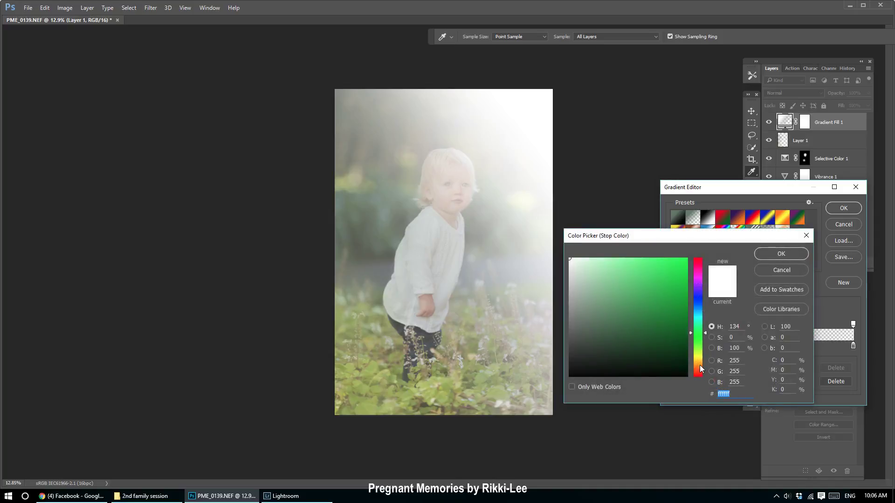
{"action": "left_click", "coordinate": [700, 365]}
{"action": "left_click_drag", "start_coordinate": [664, 263], "coordinate": [619, 263]}
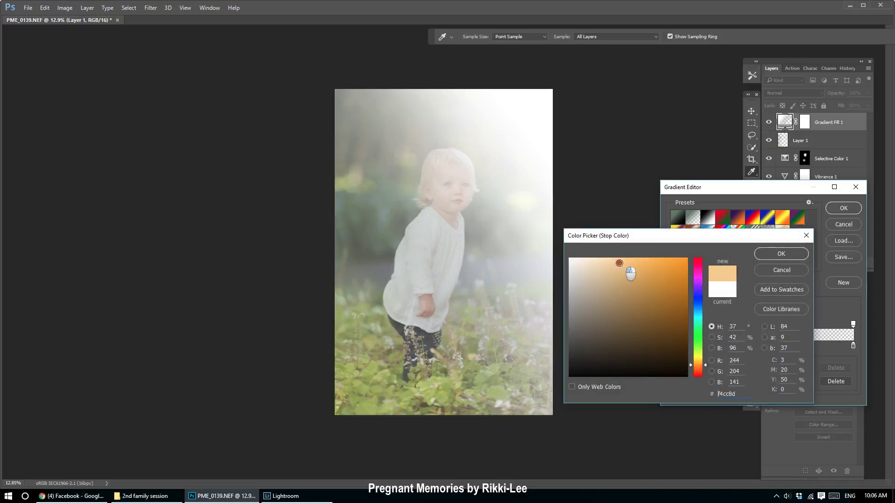
{"action": "left_click", "coordinate": [777, 258]}
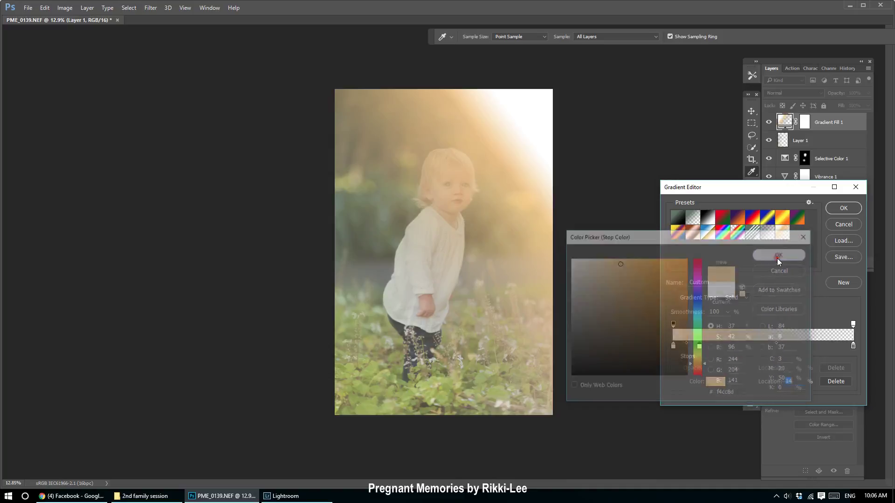
Set the gradient's end stop at 100% to near-white and accept the edited gradient
{"action": "left_click", "coordinate": [853, 346]}
{"action": "left_click", "coordinate": [717, 381]}
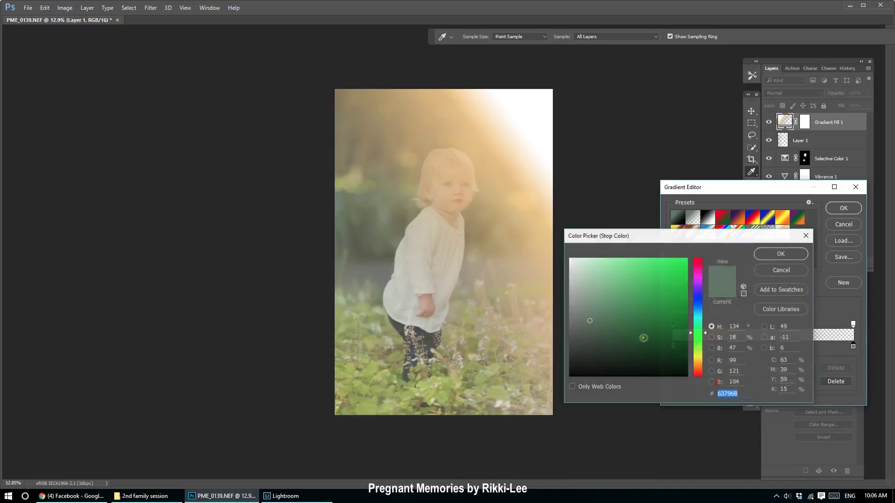
{"action": "left_click", "coordinate": [573, 261]}
{"action": "left_click", "coordinate": [779, 256]}
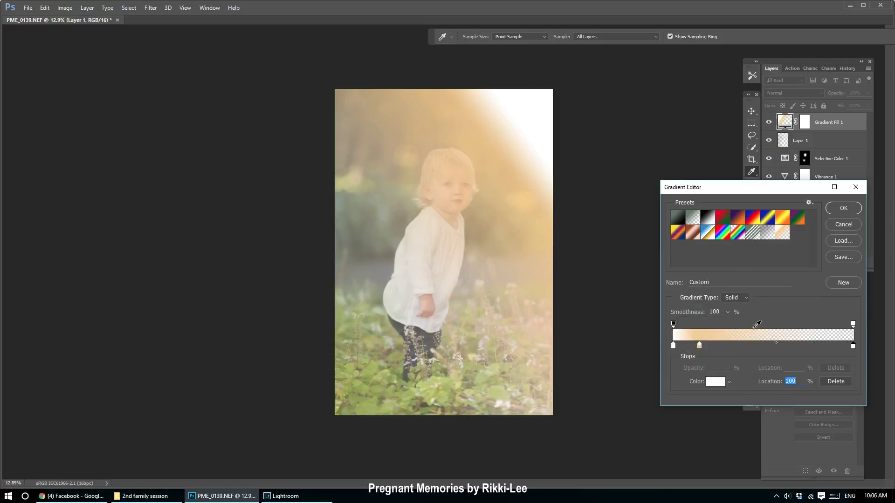
{"action": "left_click", "coordinate": [841, 209]}
Change the gradient fill's style to Radial, raise its scale to 166% and apply it
{"action": "left_click", "coordinate": [731, 243]}
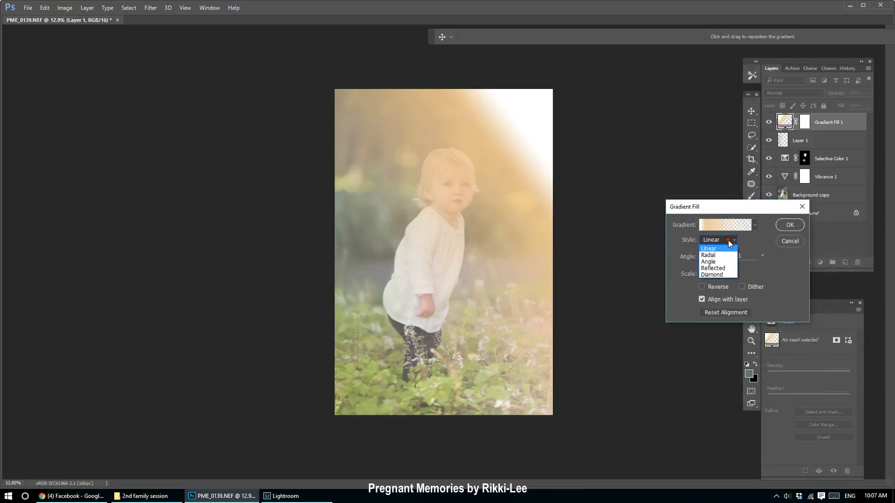
{"action": "left_click", "coordinate": [722, 254]}
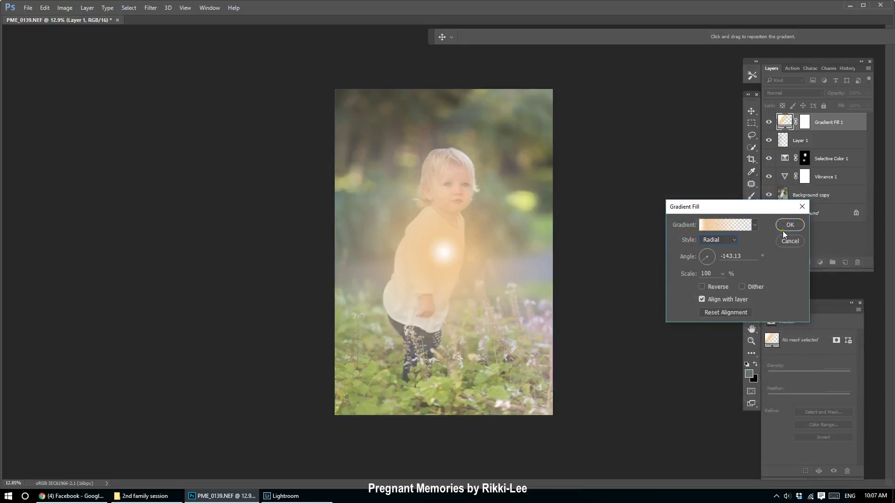
{"action": "left_click", "coordinate": [721, 274]}
{"action": "left_click_drag", "start_coordinate": [727, 285], "coordinate": [724, 284]}
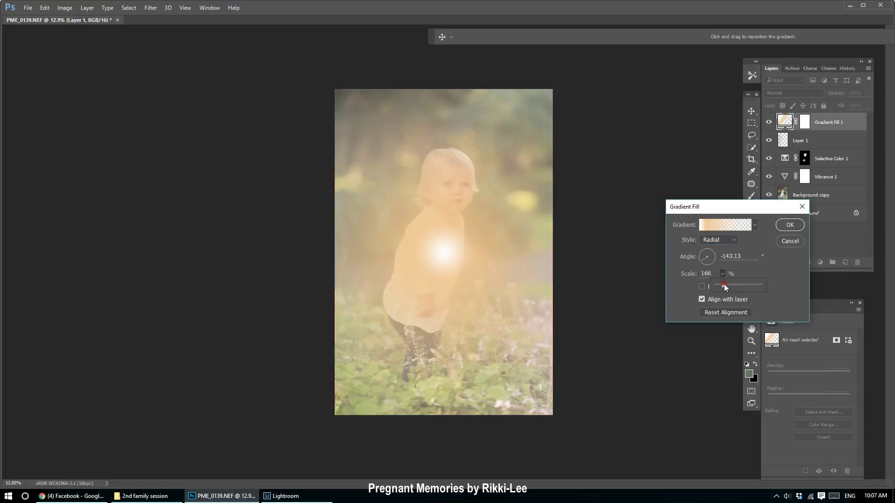
{"action": "left_click", "coordinate": [785, 227]}
{"action": "left_click", "coordinate": [783, 226]}
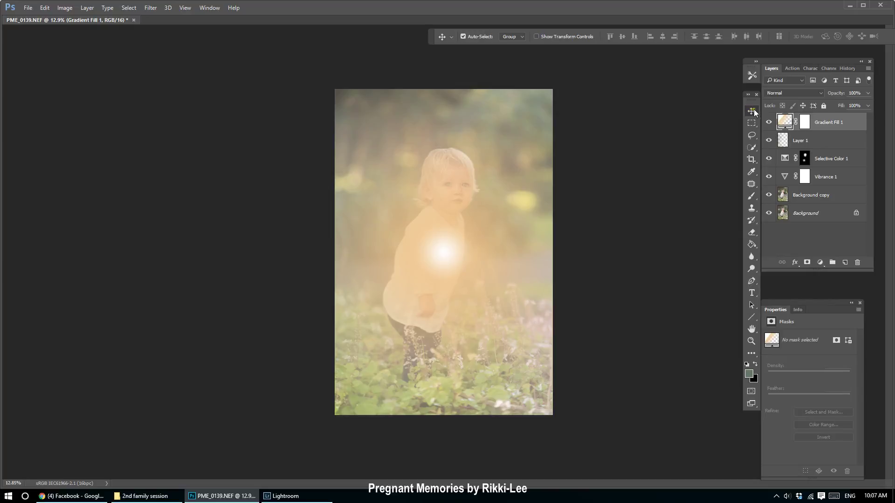
Reopen Gradient Fill 1, reposition the radial glow at the photo's upper-right corner and set its scale to 221%
{"action": "double_click", "coordinate": [783, 123]}
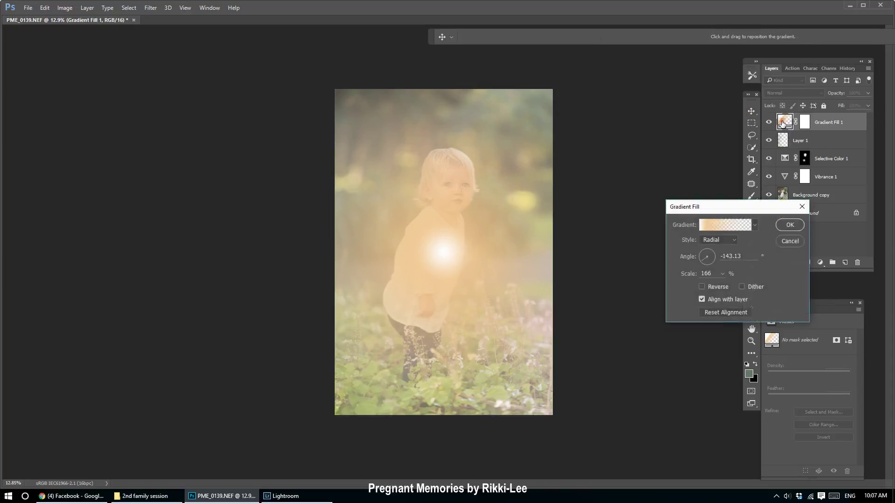
{"action": "left_click_drag", "start_coordinate": [448, 248], "coordinate": [611, 83]}
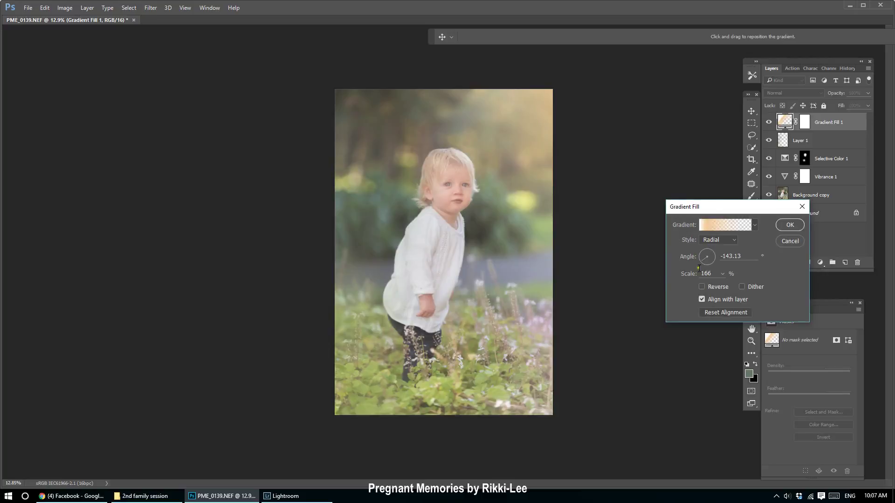
{"action": "left_click", "coordinate": [722, 276]}
{"action": "left_click", "coordinate": [723, 284]}
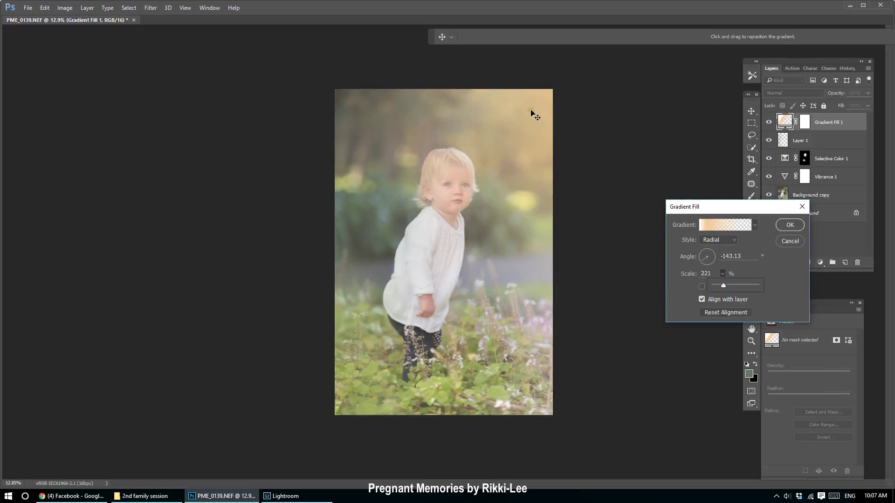
{"action": "left_click_drag", "start_coordinate": [532, 113], "coordinate": [482, 124]}
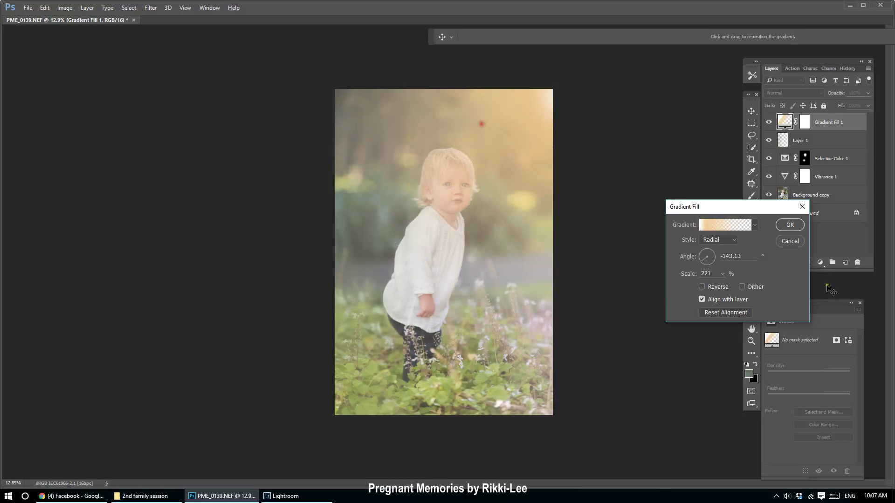
{"action": "left_click", "coordinate": [792, 227]}
Blend Gradient Fill 1 in Screen mode and paint its mask black over the toddler with a 1000-pixel brush at 28% opacity
{"action": "left_click", "coordinate": [816, 93]}
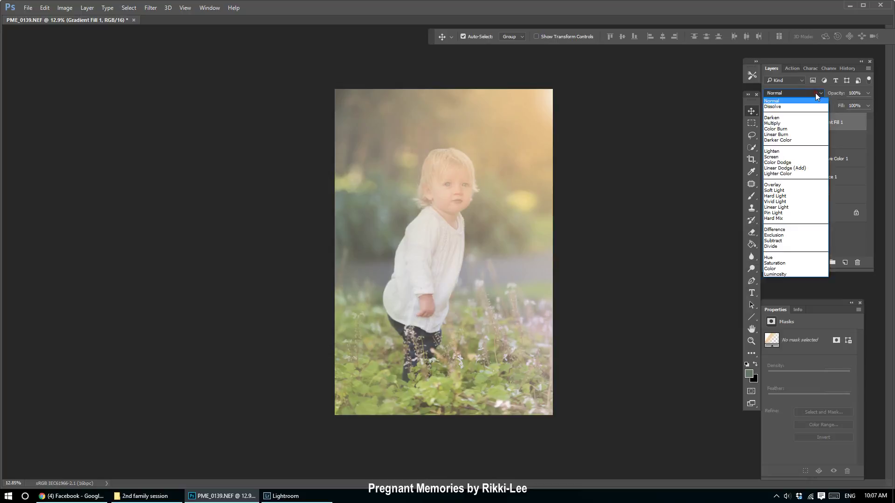
{"action": "left_click", "coordinate": [787, 157]}
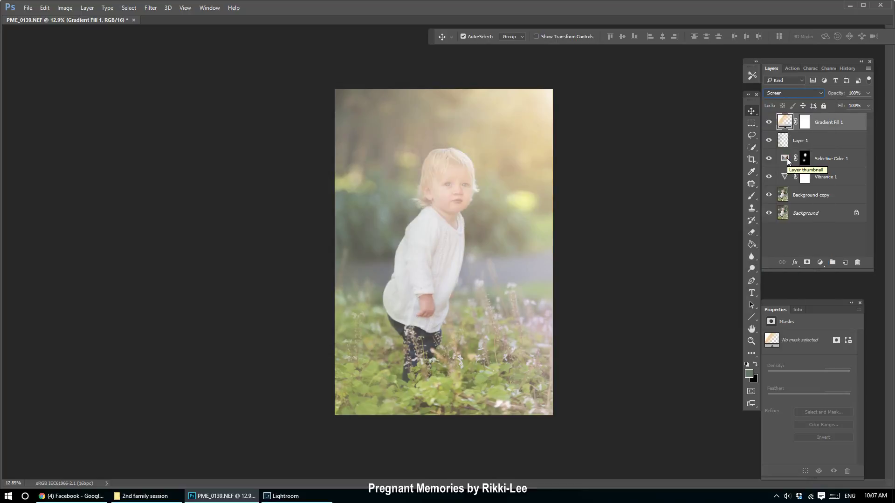
{"action": "left_click", "coordinate": [805, 123]}
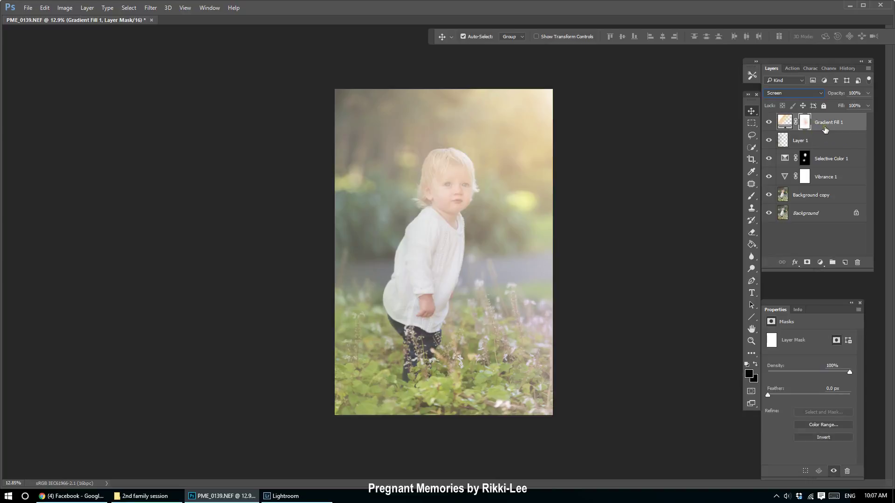
{"action": "left_click", "coordinate": [755, 198]}
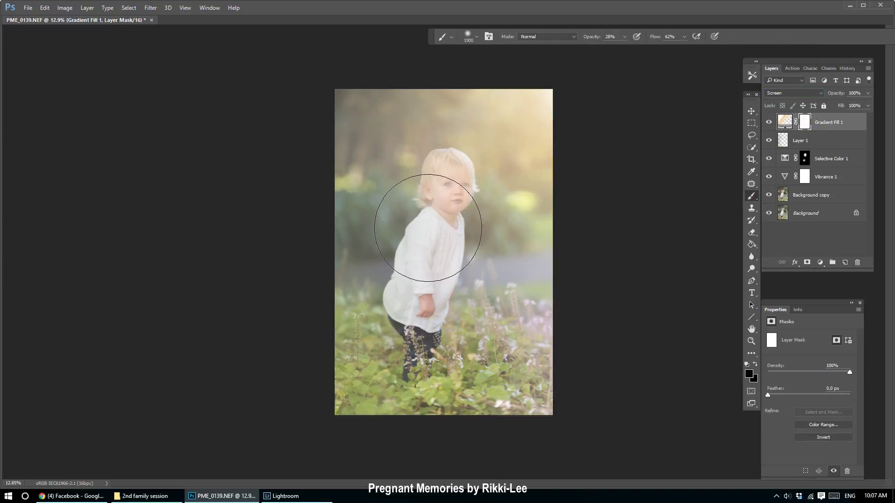
{"action": "key", "text": "bracketleft"}
{"action": "key", "text": "bracketleft"}
{"action": "key", "text": "bracketleft"}
{"action": "key", "text": "bracketleft"}
{"action": "key", "text": "bracketleft"}
{"action": "key", "text": "bracketleft"}
{"action": "key", "text": "bracketleft"}
{"action": "key", "text": "bracketleft"}
{"action": "key", "text": "bracketleft"}
{"action": "key", "text": "bracketleft"}
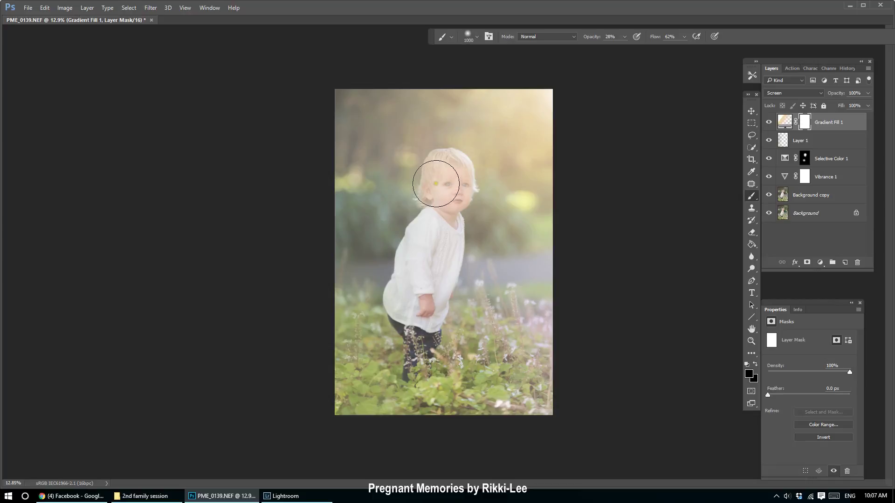
{"action": "mouse_move", "coordinate": [446, 174]}
{"action": "left_mouse_down"}
{"action": "mouse_move", "coordinate": [422, 269]}
{"action": "mouse_move", "coordinate": [447, 174]}
{"action": "mouse_move", "coordinate": [441, 246]}
{"action": "mouse_move", "coordinate": [446, 171]}
{"action": "mouse_move", "coordinate": [413, 320]}
{"action": "mouse_move", "coordinate": [443, 185]}
{"action": "mouse_move", "coordinate": [416, 371]}
{"action": "left_mouse_up"}
Lower the opacity of the Gradient Fill 1 layer to 70%
{"action": "scroll", "coordinate": [435, 344], "scroll_direction": "down", "scroll_amount": 2}
{"action": "scroll", "coordinate": [443, 214], "scroll_direction": "up", "scroll_amount": 4}
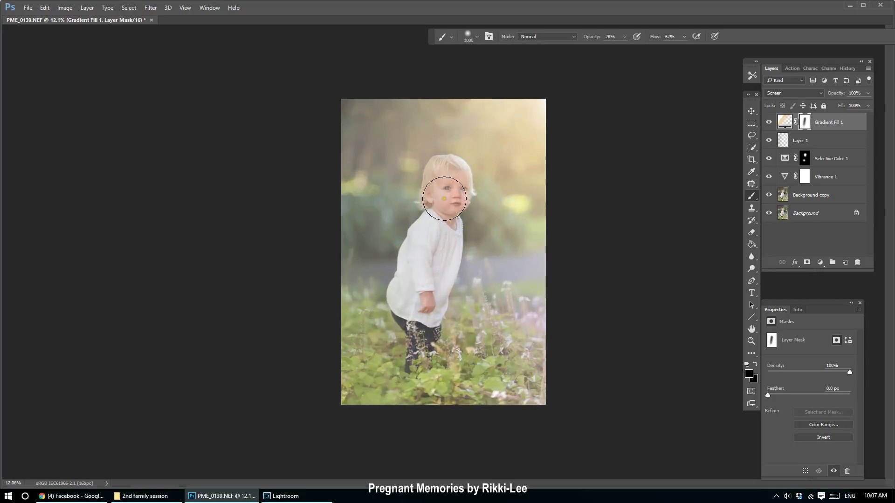
{"action": "scroll", "coordinate": [455, 136], "scroll_direction": "down", "scroll_amount": 4}
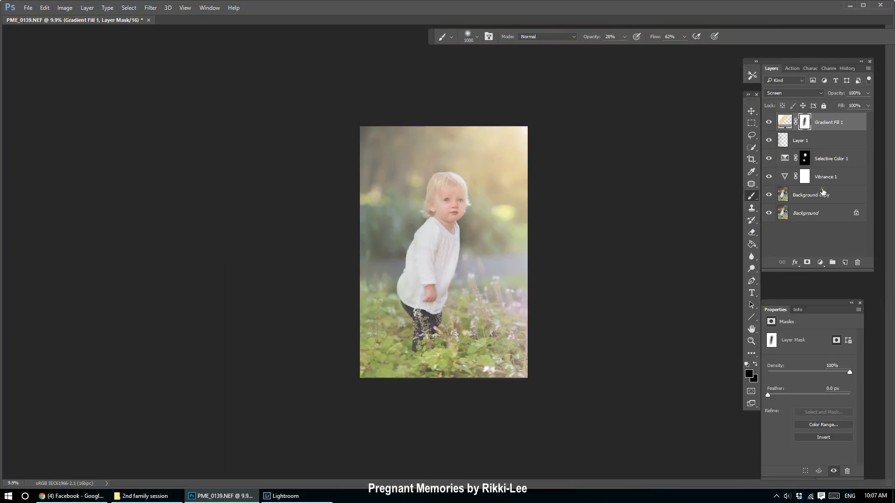
{"action": "left_click", "coordinate": [853, 125]}
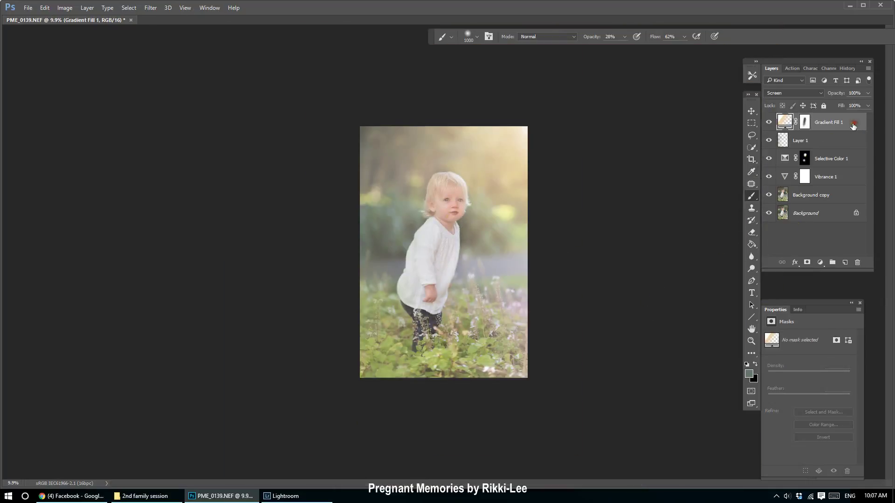
{"action": "left_click", "coordinate": [866, 93]}
{"action": "left_click_drag", "start_coordinate": [868, 103], "coordinate": [853, 105]}
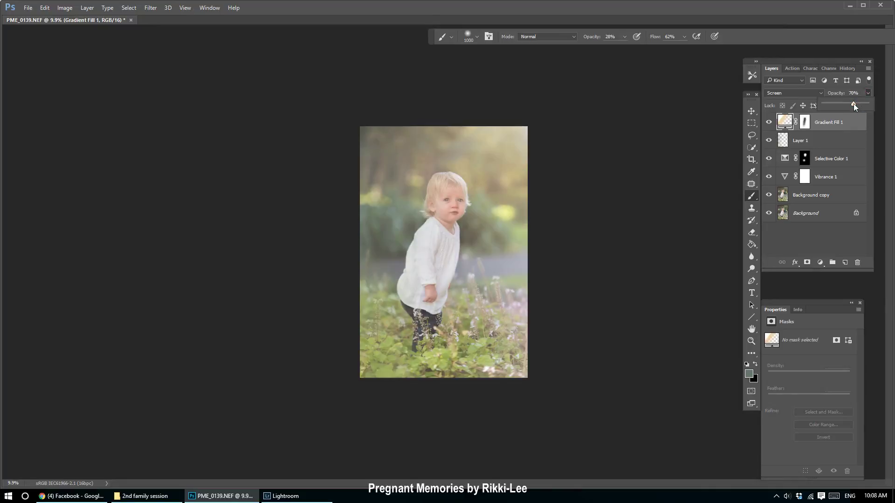
Select the Vibrance 1 adjustment and compare the photo with and without it
{"action": "left_click", "coordinate": [835, 219]}
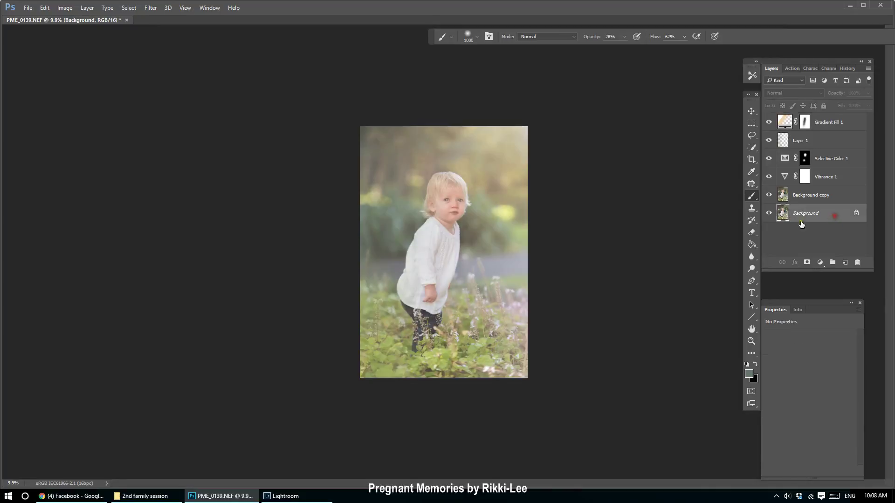
{"action": "left_click", "coordinate": [830, 179]}
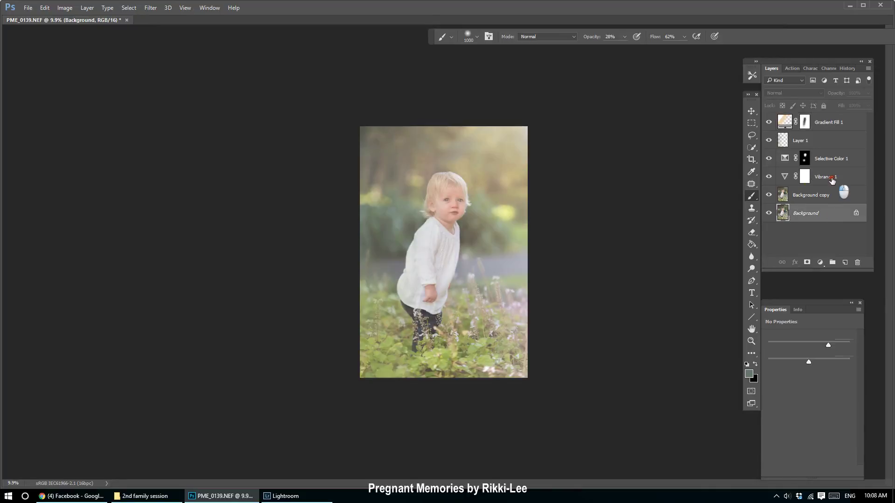
{"action": "left_click", "coordinate": [769, 178]}
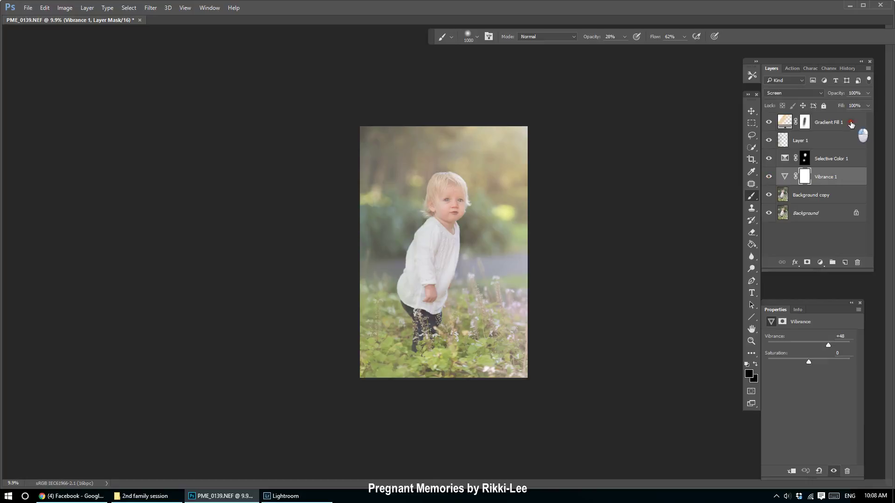
Add a Vibrance adjustment layer above Gradient Fill 1 and set its vibrance to +27
{"action": "left_click", "coordinate": [851, 123]}
{"action": "left_click", "coordinate": [820, 262]}
{"action": "left_click", "coordinate": [835, 354]}
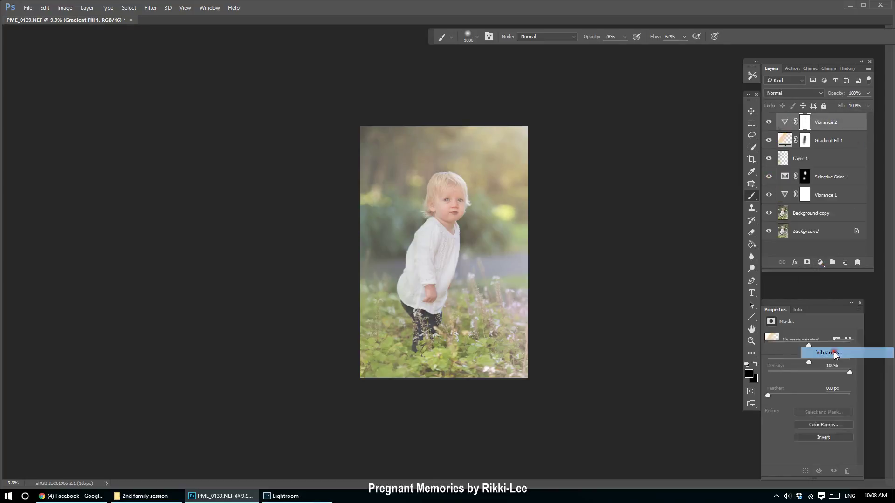
{"action": "left_click_drag", "start_coordinate": [809, 346], "coordinate": [814, 346]}
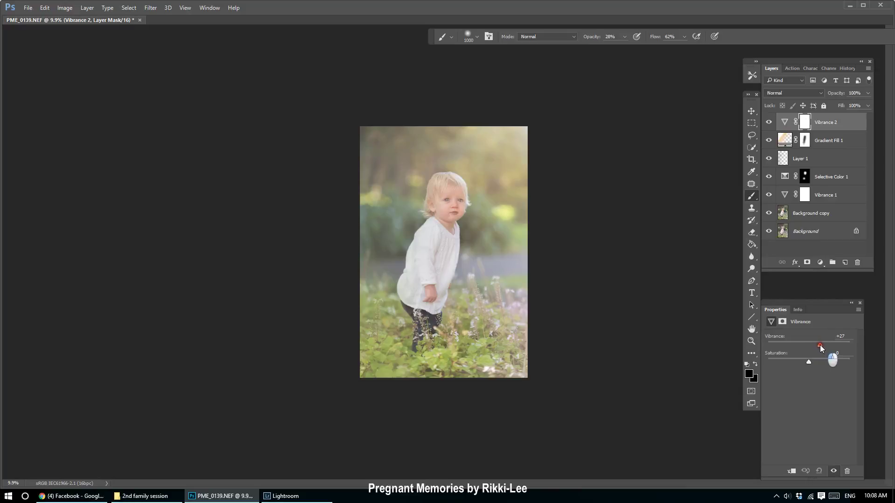
Compare the photo with and without Vibrance 2 and Gradient Fill 1, and examine the toddler's face and the overall glow
{"action": "left_click", "coordinate": [768, 123]}
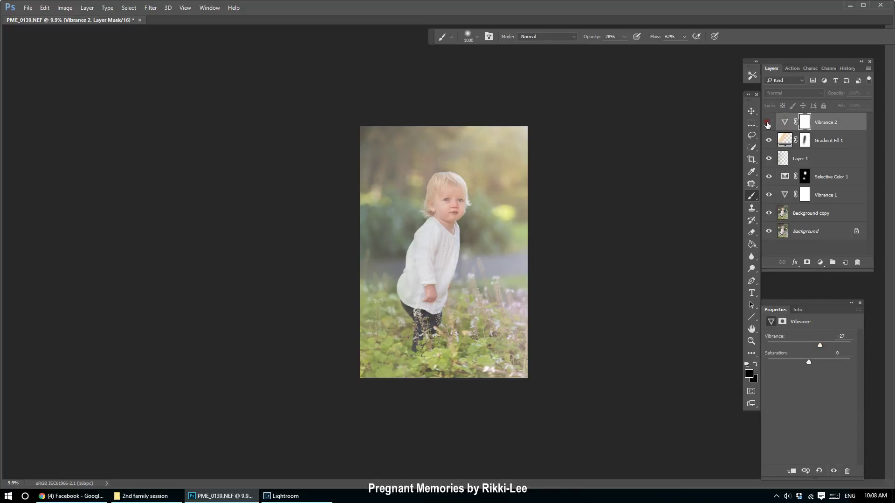
{"action": "left_click", "coordinate": [768, 122]}
{"action": "left_click", "coordinate": [768, 140]}
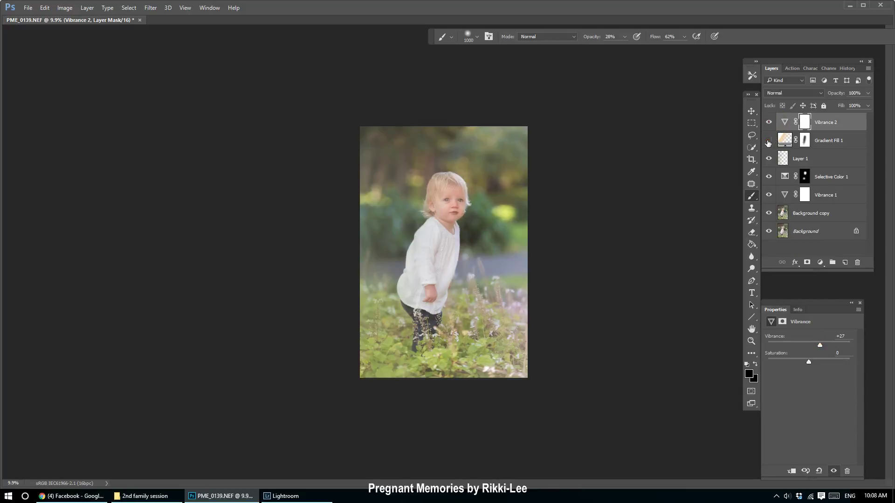
{"action": "left_click", "coordinate": [768, 140]}
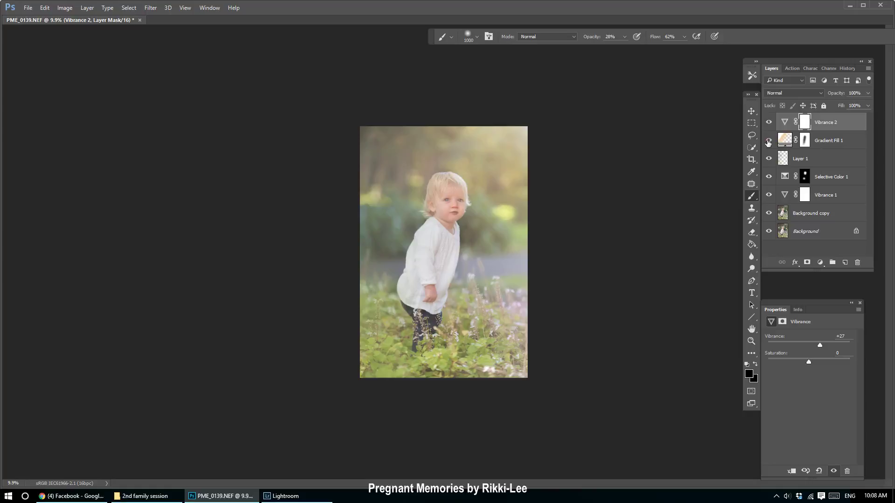
{"action": "left_click", "coordinate": [854, 145]}
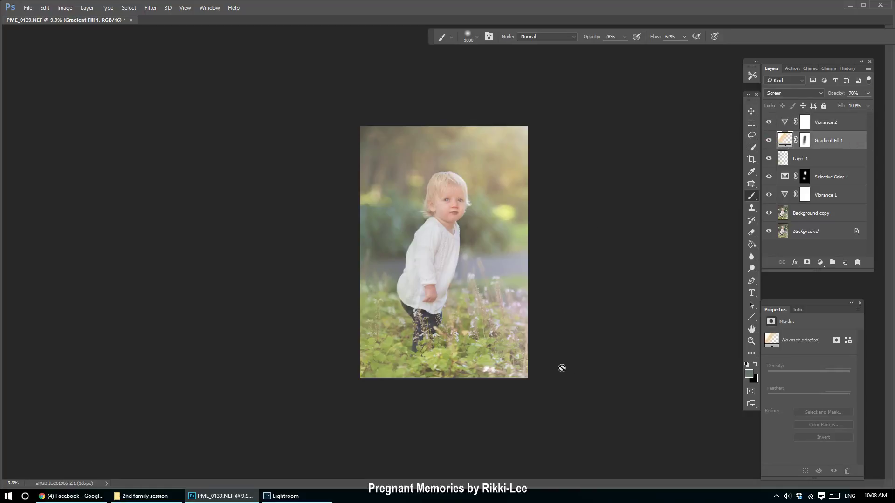
{"action": "scroll", "coordinate": [446, 198], "scroll_direction": "up", "scroll_amount": 5}
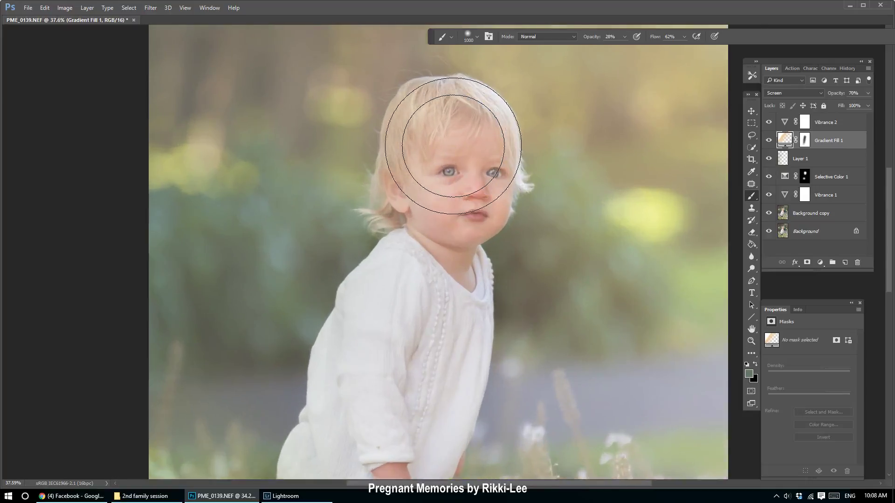
{"action": "scroll", "coordinate": [453, 145], "scroll_direction": "down", "scroll_amount": 4}
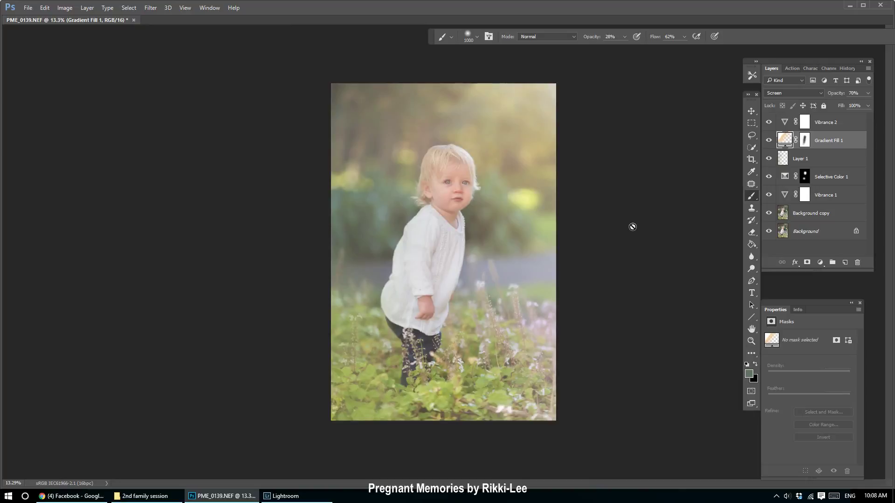
{"action": "scroll", "coordinate": [632, 227], "scroll_direction": "down", "scroll_amount": 1}
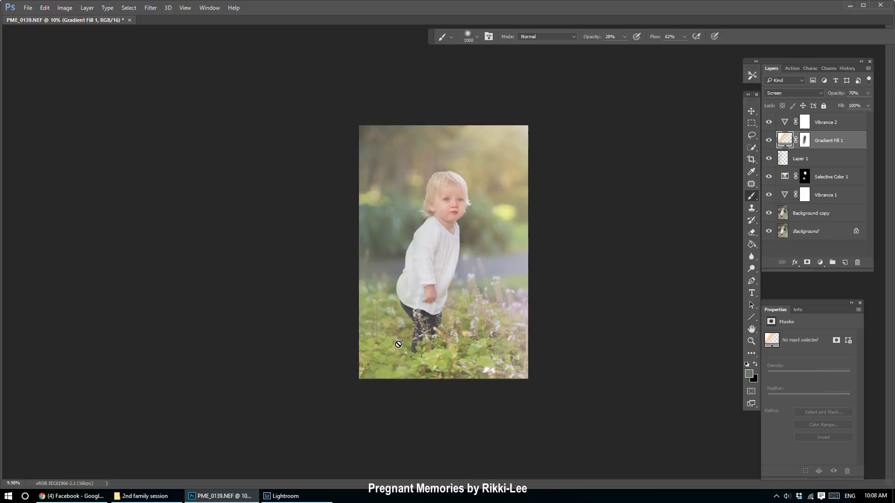
{"action": "scroll", "coordinate": [538, 333], "scroll_direction": "up", "scroll_amount": 1}
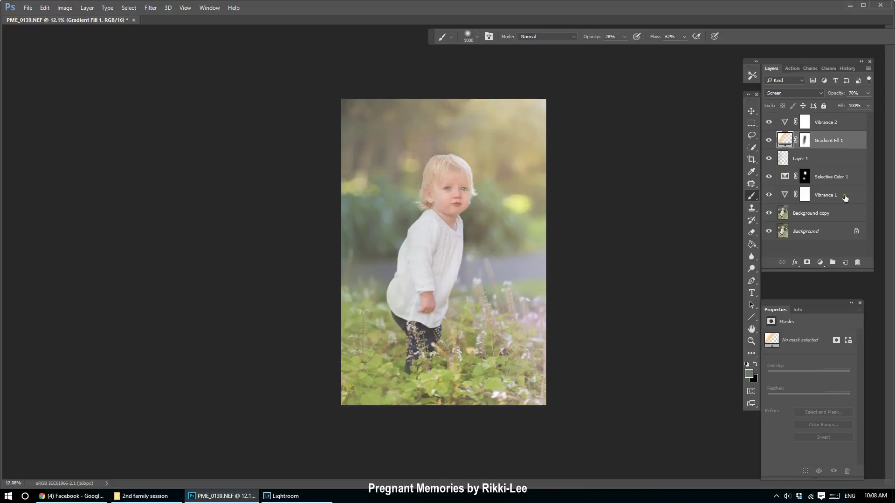
Create a new empty layer directly above Background copy and set its blend mode to Soft Light
{"action": "left_click", "coordinate": [835, 213]}
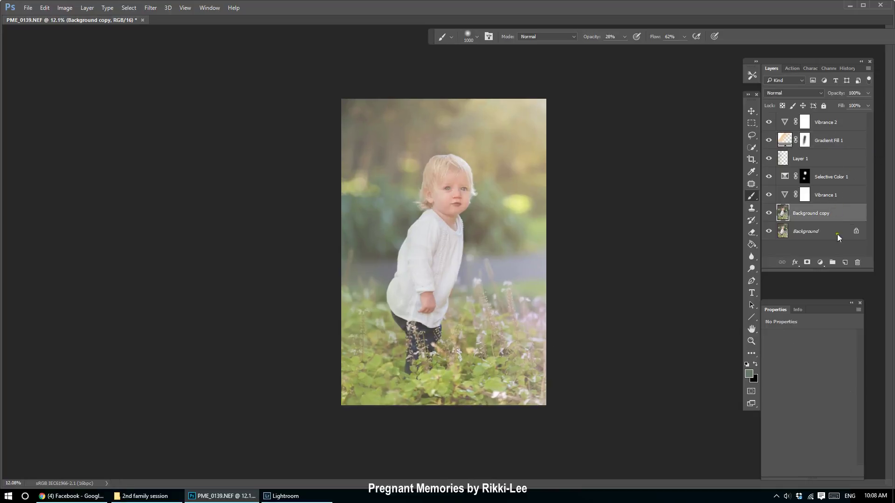
{"action": "left_click", "coordinate": [844, 263]}
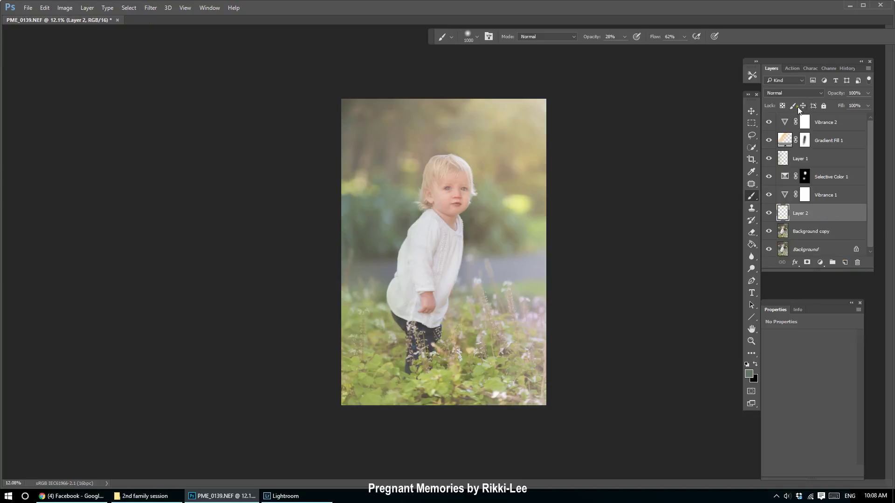
{"action": "left_click", "coordinate": [801, 93]}
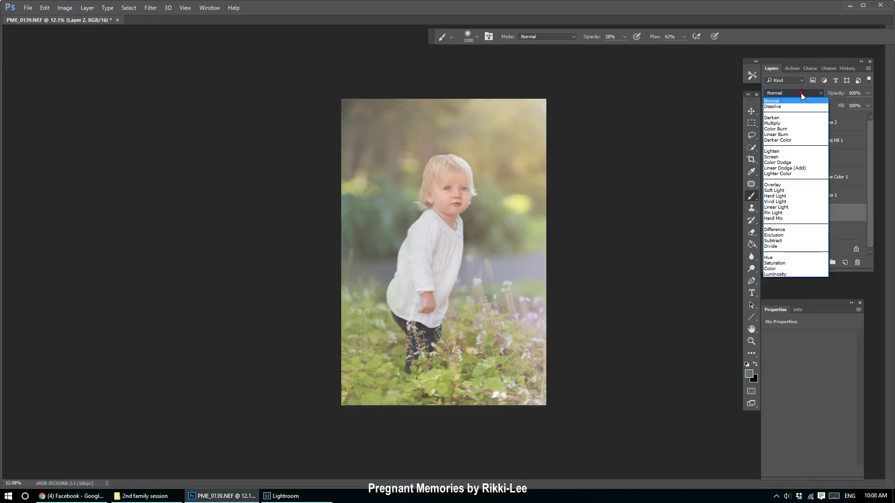
{"action": "left_click", "coordinate": [784, 191]}
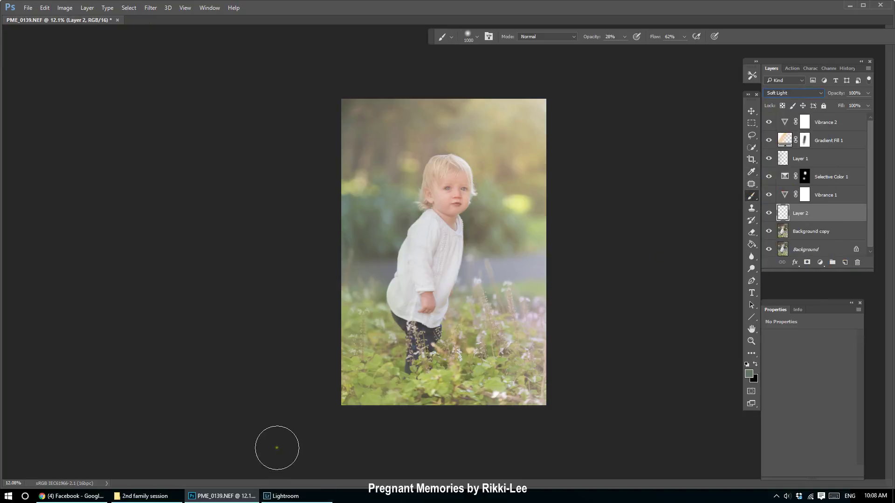
Sample a light green from the foliage and paint it over the photo's lower-left grass with a soft 1900-pixel brush at 28% opacity
{"action": "left_click", "coordinate": [381, 373], "text": "alt"}
{"action": "left_click", "coordinate": [477, 36]}
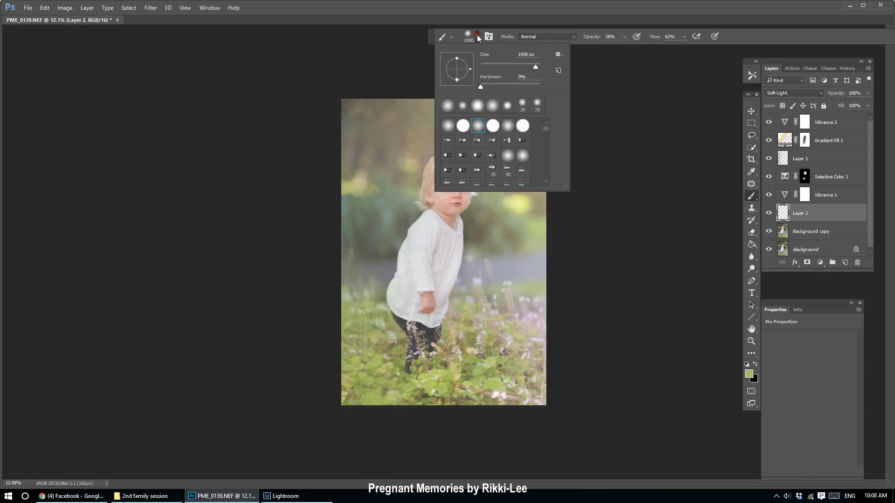
{"action": "left_click", "coordinate": [178, 235]}
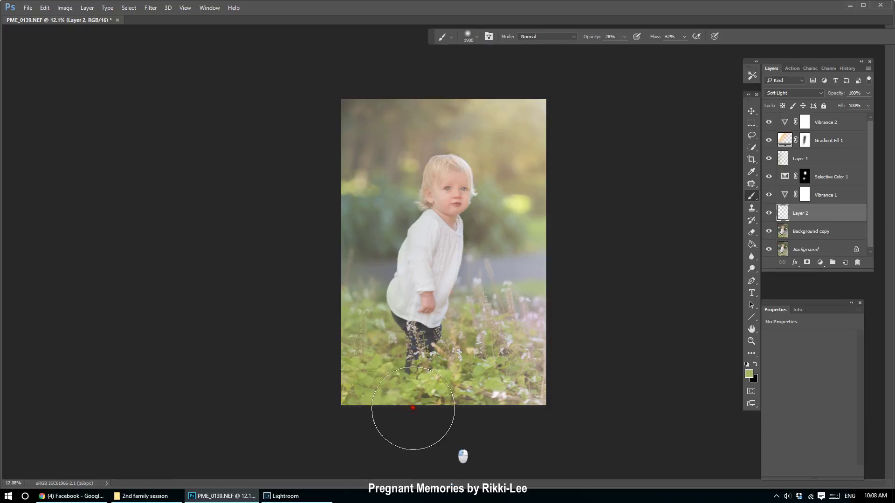
{"action": "left_click", "coordinate": [361, 385]}
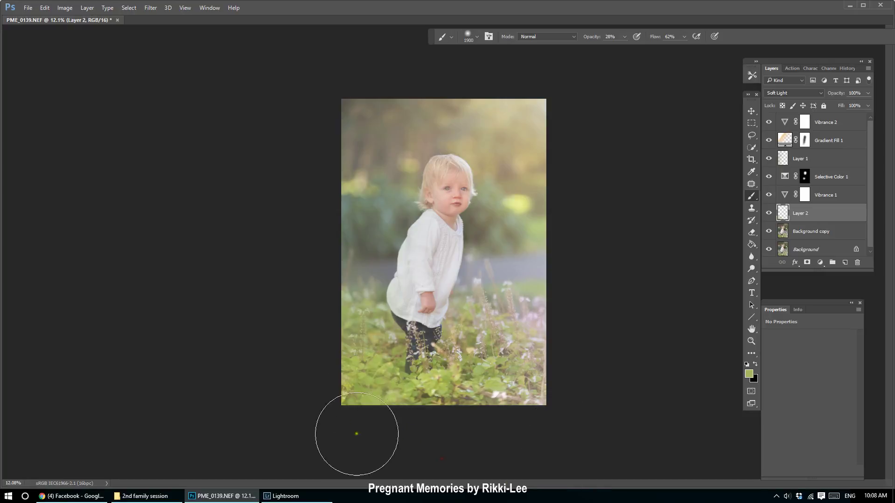
Change Layer 2's blend mode to Screen and paint more of the green haze over the photo's lower-left corner
{"action": "left_click", "coordinate": [800, 92]}
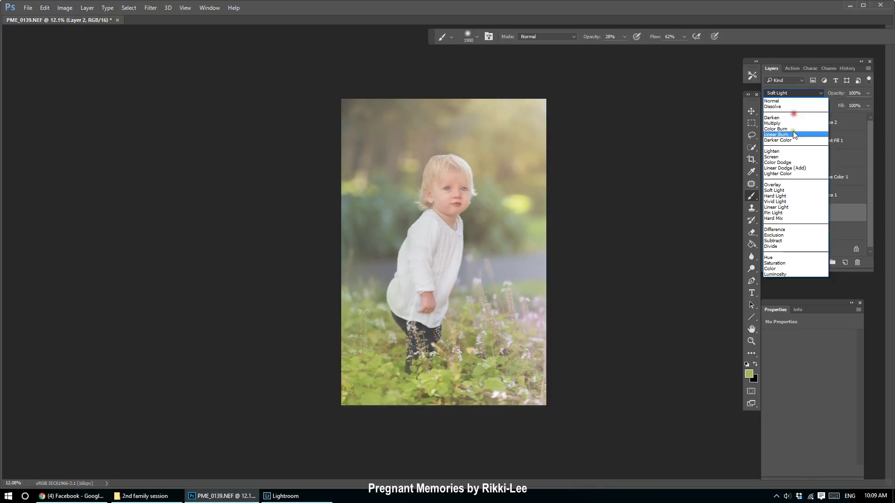
{"action": "left_click", "coordinate": [789, 157]}
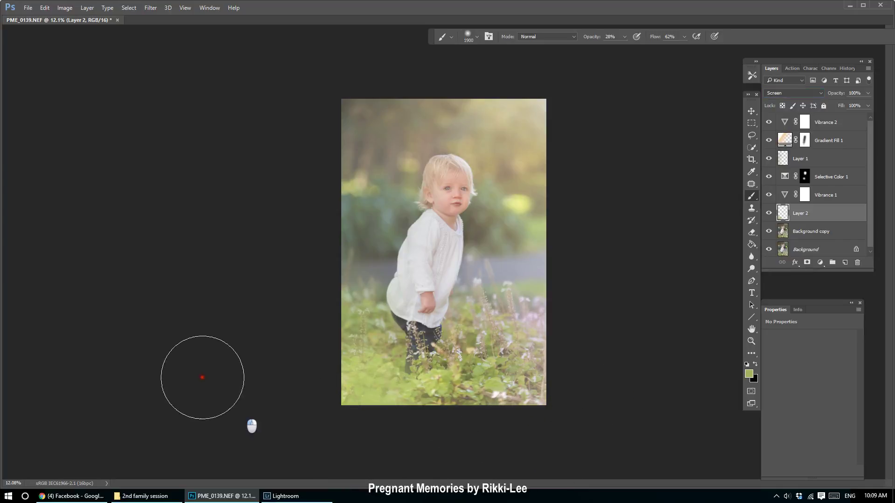
{"action": "left_click", "coordinate": [345, 405]}
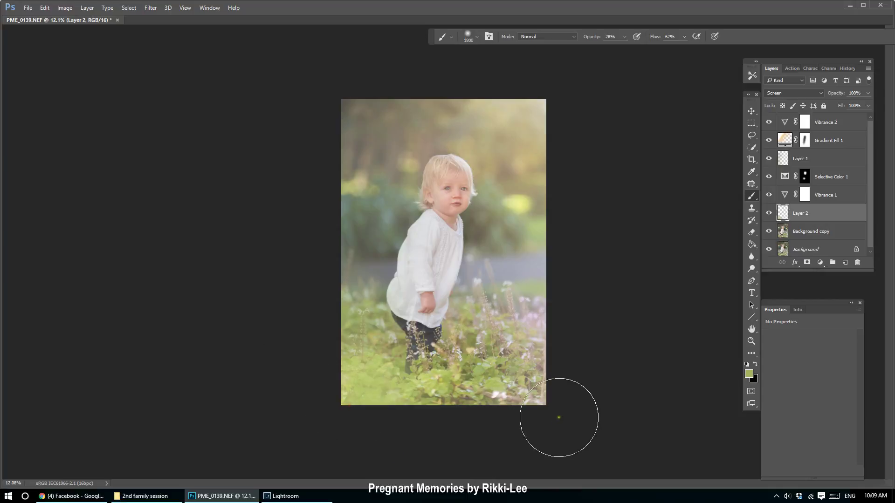
Sample a pale pinkish tone from the flowers and brush it as haze over the photo's lower-right corner on Layer 2
{"action": "left_click", "coordinate": [535, 405], "text": "alt"}
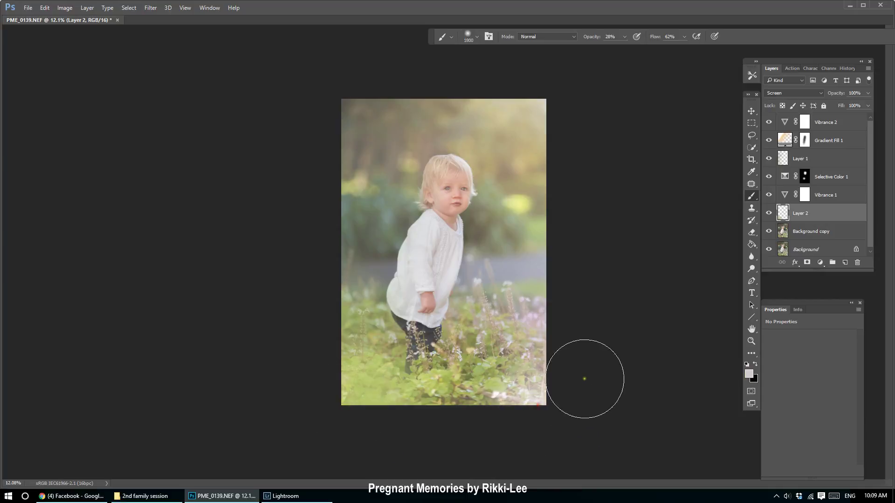
{"action": "scroll", "coordinate": [426, 425], "scroll_direction": "down", "scroll_amount": 2}
{"action": "key", "text": "ctrl+0"}
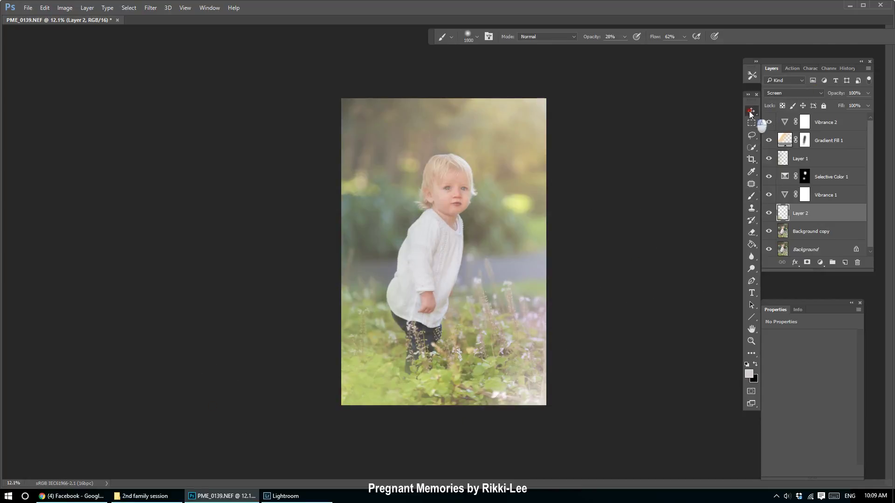
{"action": "key", "text": "v"}
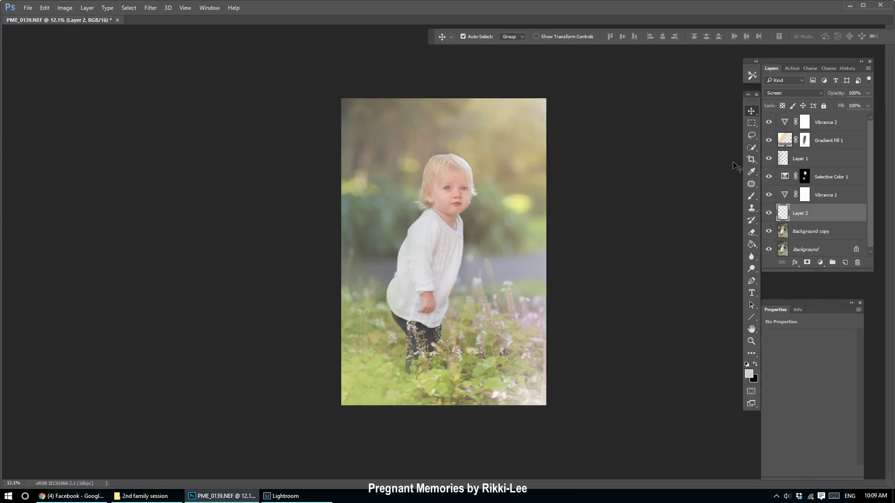
Examine the portrait close up and as a whole, comparing it with and without the Gradient Fill 1 glow
{"action": "scroll", "coordinate": [343, 276], "scroll_direction": "down", "scroll_amount": 2}
{"action": "scroll", "coordinate": [543, 82], "scroll_direction": "up", "scroll_amount": 3}
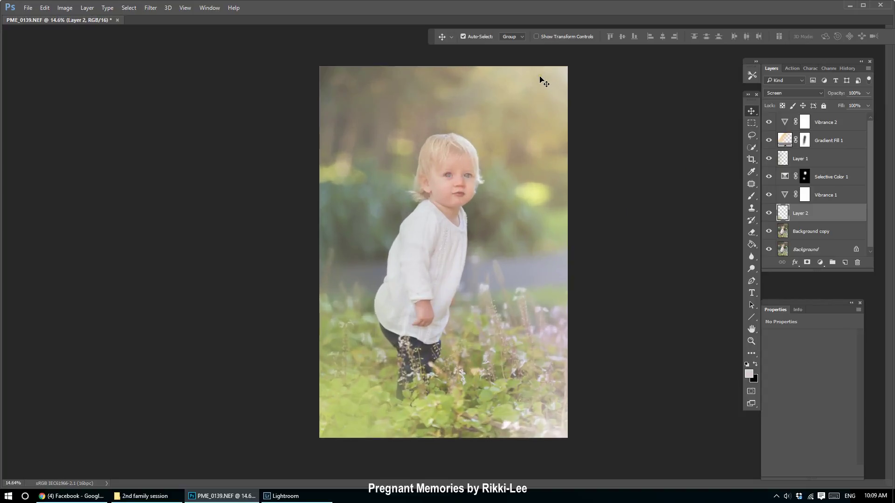
{"action": "scroll", "coordinate": [504, 116], "scroll_direction": "up", "scroll_amount": 5}
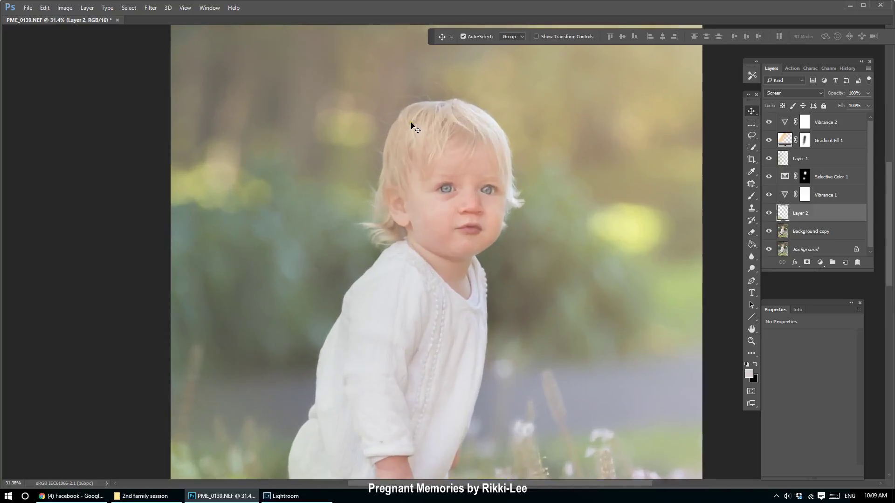
{"action": "scroll", "coordinate": [412, 126], "scroll_direction": "up", "scroll_amount": 1}
{"action": "scroll", "coordinate": [413, 124], "scroll_direction": "down", "scroll_amount": 3}
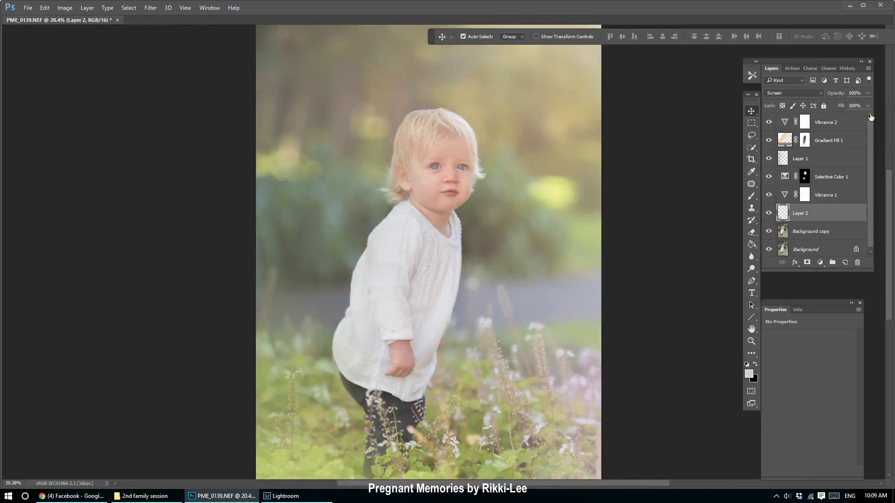
{"action": "left_click", "coordinate": [769, 141]}
{"action": "left_click", "coordinate": [769, 142]}
{"action": "scroll", "coordinate": [586, 193], "scroll_direction": "down", "scroll_amount": 3}
Try to merge all visible layers with Vibrance 2 selected, and undo the merge
{"action": "left_click", "coordinate": [852, 120]}
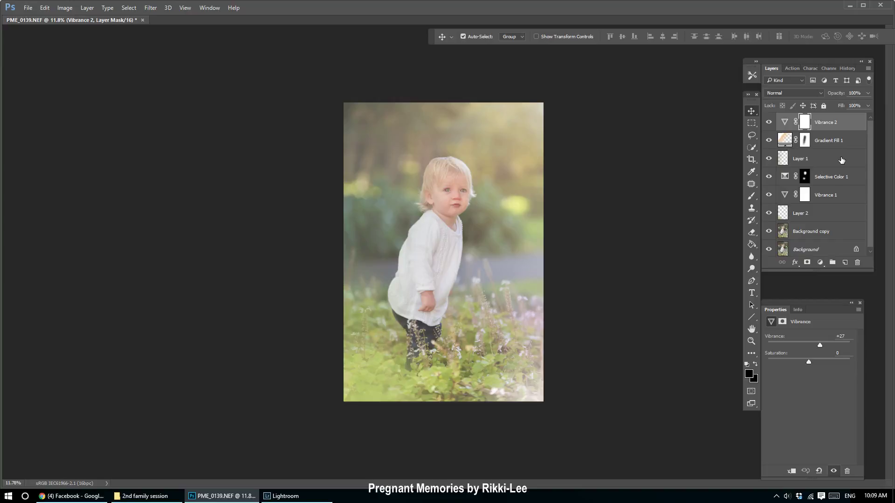
{"action": "key", "text": "ctrl+alt+j"}
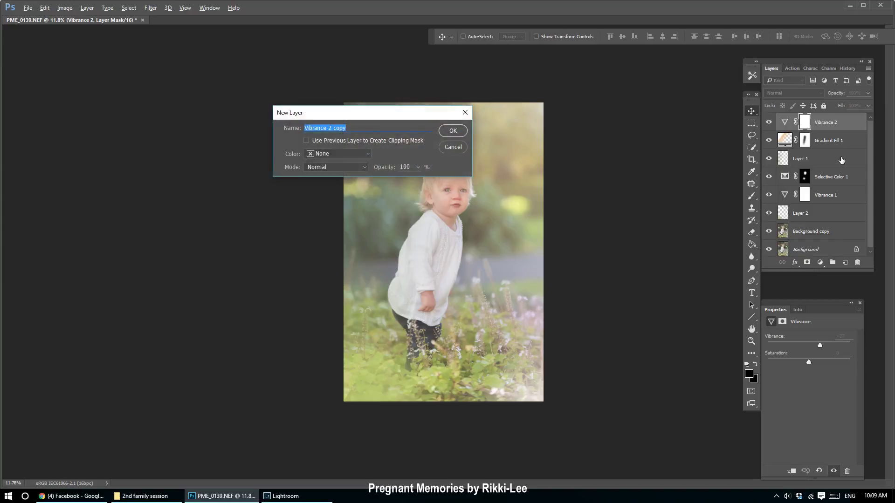
{"action": "left_click", "coordinate": [451, 146]}
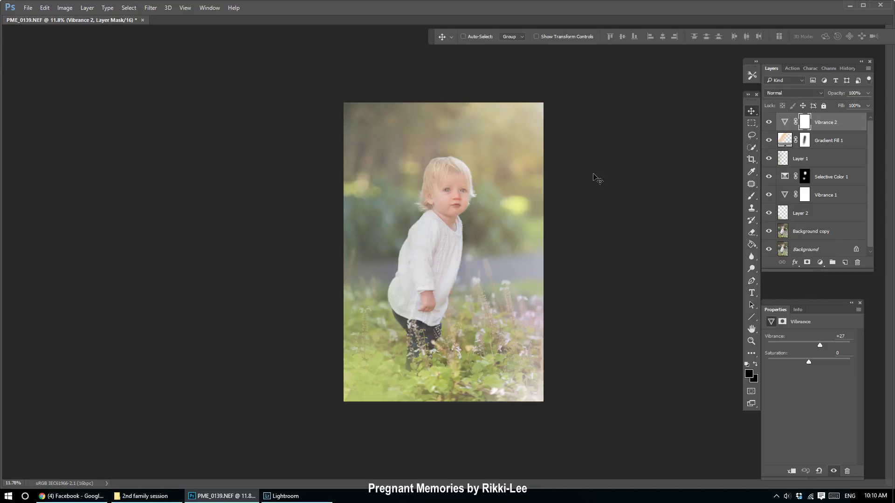
{"action": "key", "text": "ctrl+shift+e"}
{"action": "key", "text": "ctrl+z"}
{"action": "left_click", "coordinate": [63, 9]}
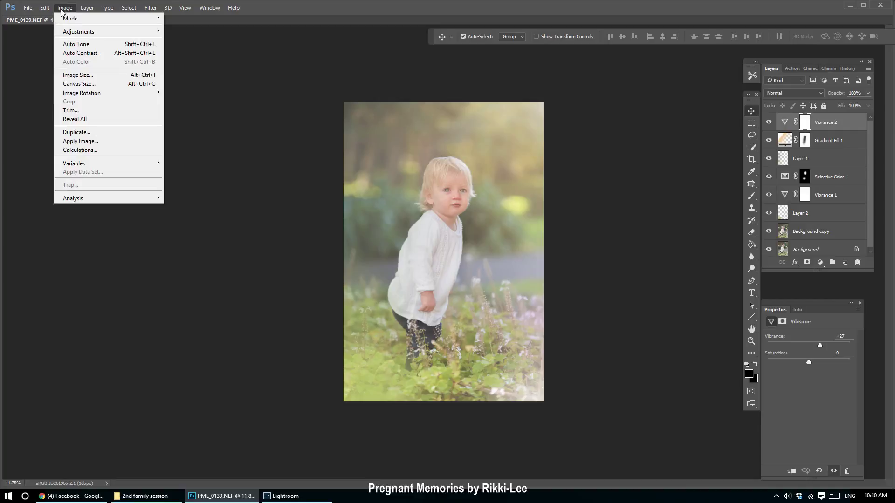
{"action": "left_click", "coordinate": [47, 9]}
{"action": "left_click", "coordinate": [49, 9]}
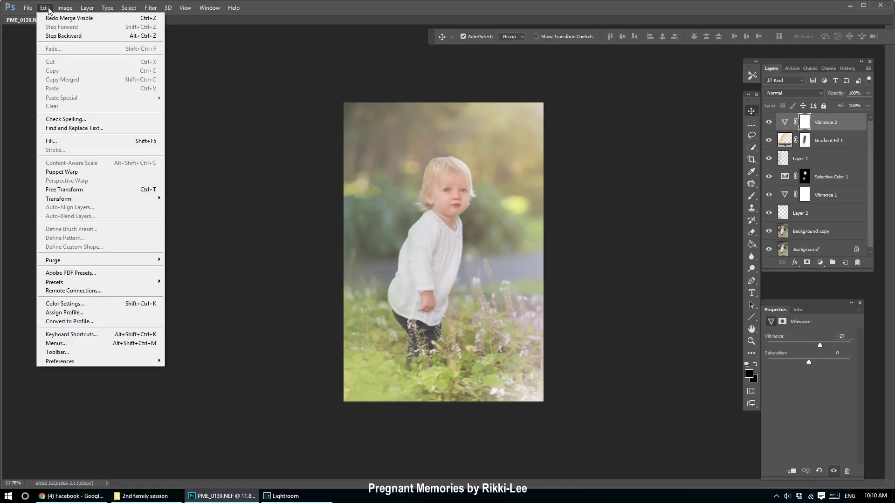
{"action": "left_click", "coordinate": [193, 105]}
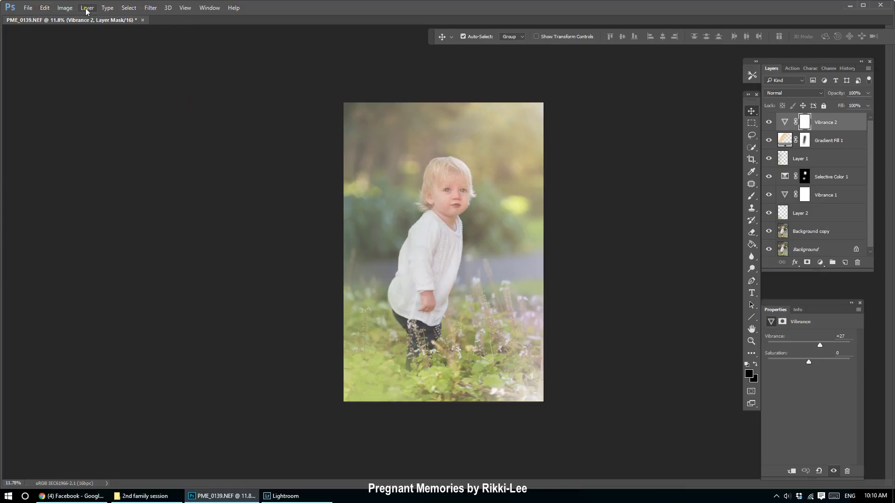
{"action": "left_click", "coordinate": [346, 63]}
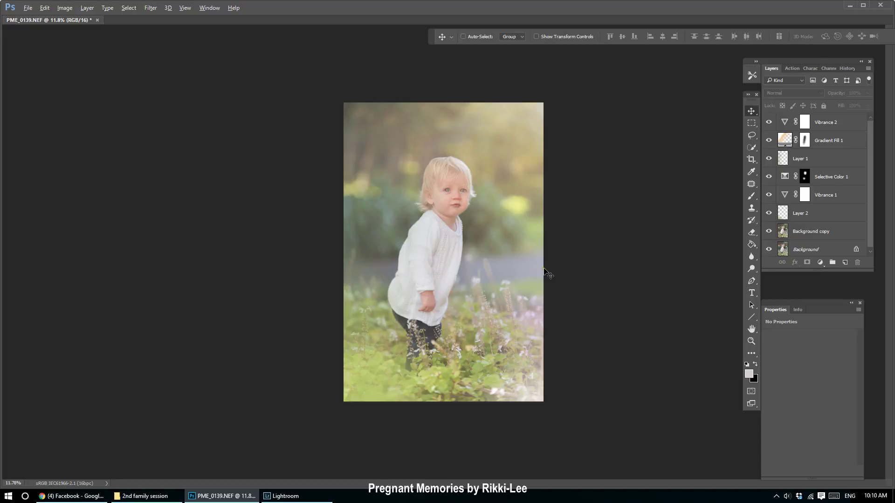
Select the Vibrance 2 adjustment layer and change its blend mode to Difference
{"action": "left_click", "coordinate": [857, 112]}
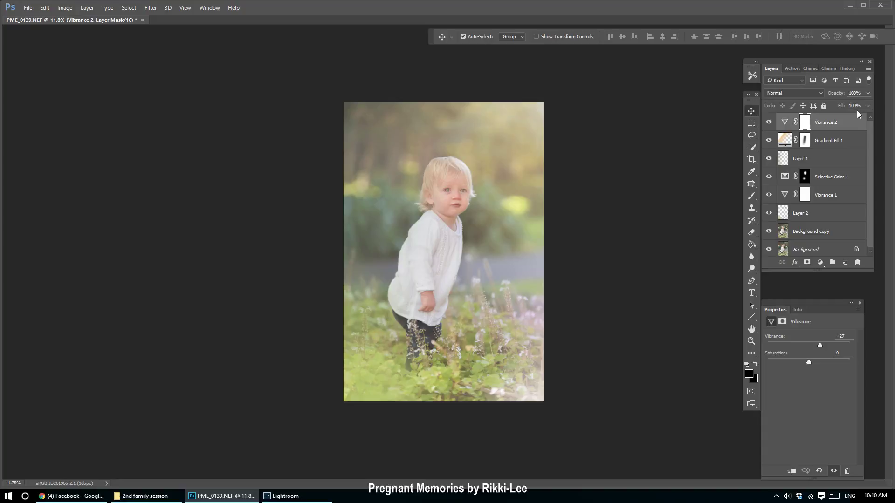
{"action": "key", "text": "alt+shift+e"}
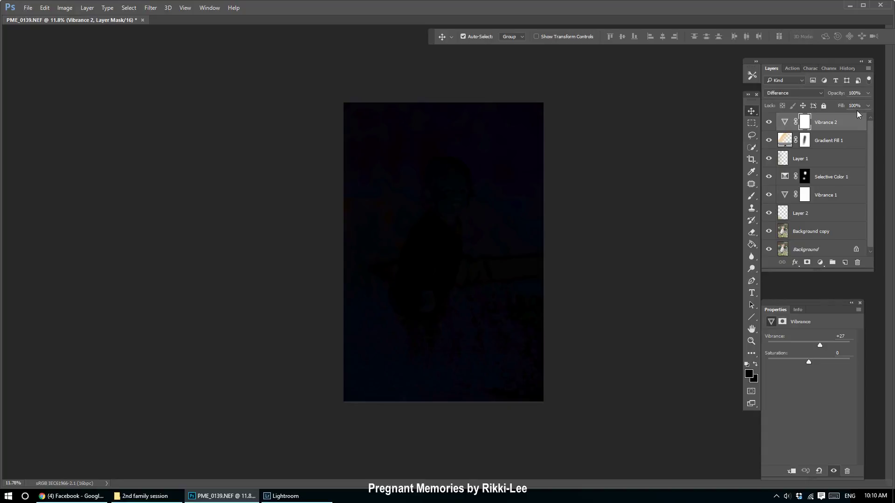
Set the Vibrance 2 layer's blend mode back to Normal and flatten the image
{"action": "key", "text": "alt+shift+n"}
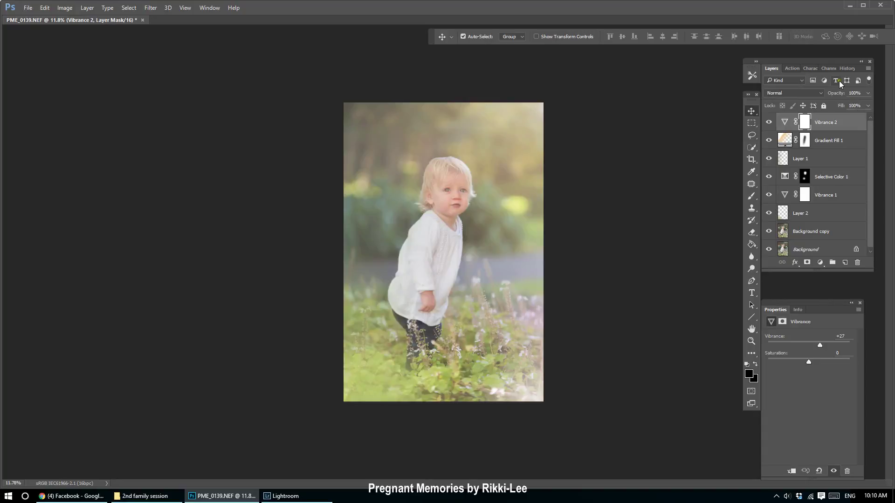
{"action": "left_click", "coordinate": [686, 177]}
{"action": "left_click", "coordinate": [853, 129]}
{"action": "right_click", "coordinate": [792, 247]}
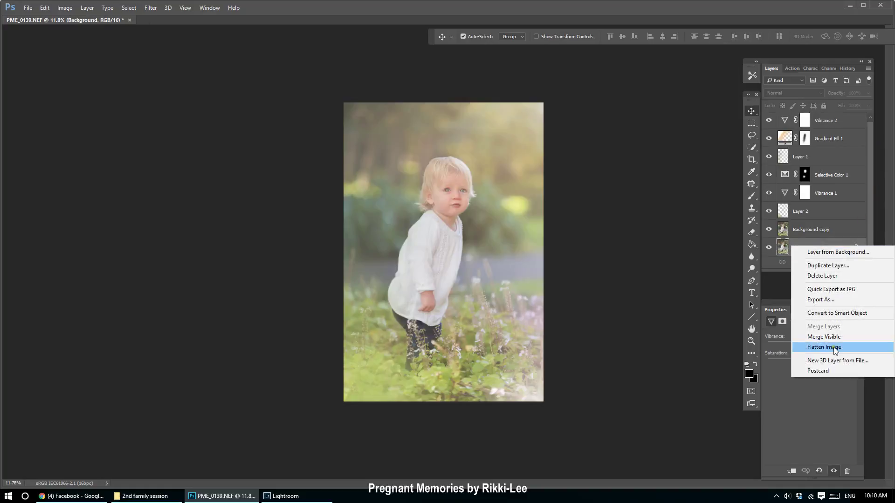
{"action": "left_click", "coordinate": [821, 347]}
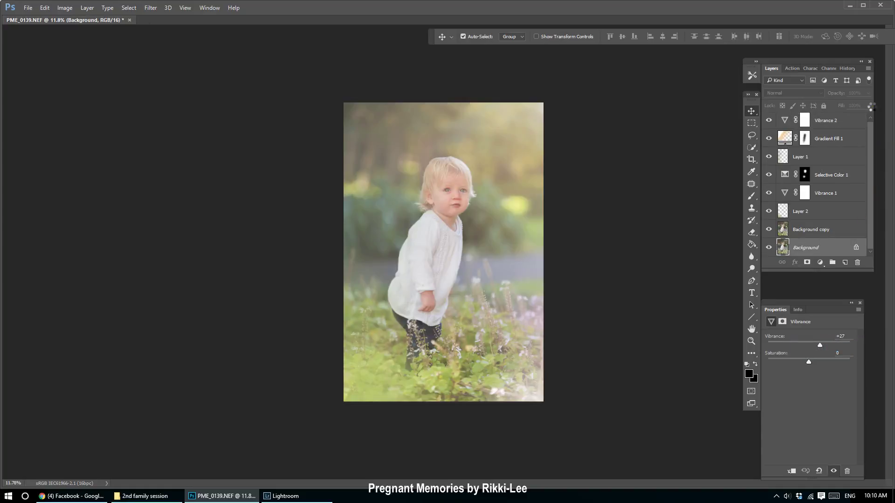
Duplicate the flattened Background layer and set the copy to Multiply at 48% opacity
{"action": "left_click_drag", "start_coordinate": [821, 132], "coordinate": [846, 262]}
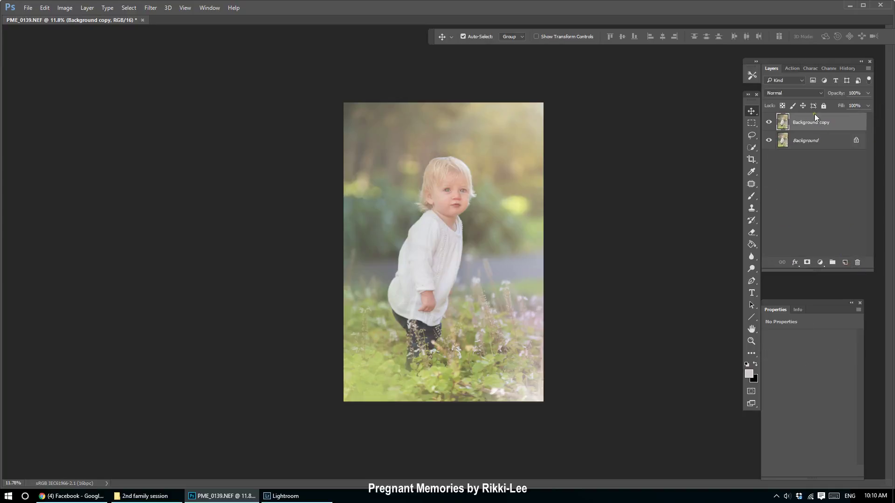
{"action": "left_click", "coordinate": [803, 93]}
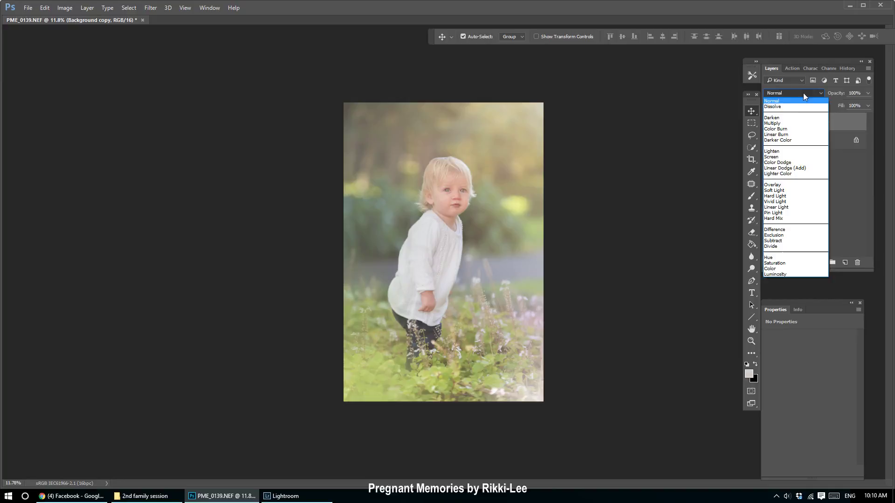
{"action": "left_click", "coordinate": [785, 123]}
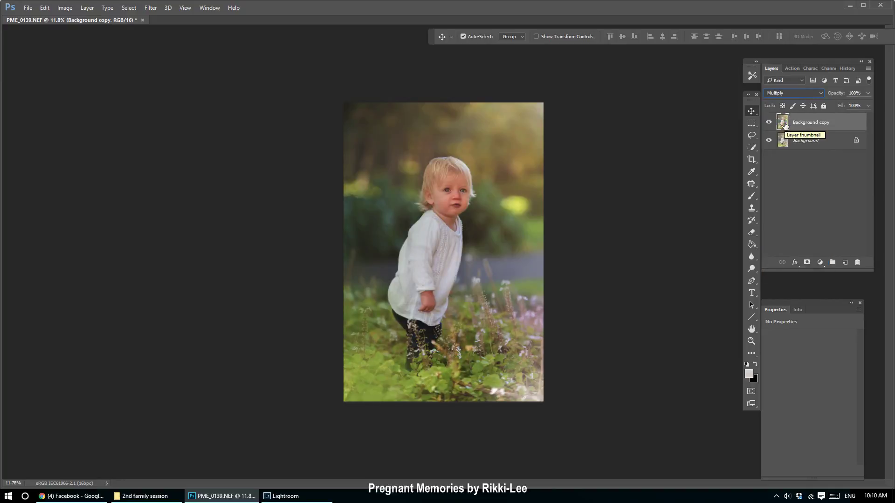
{"action": "left_click", "coordinate": [866, 94]}
{"action": "left_click", "coordinate": [845, 104]}
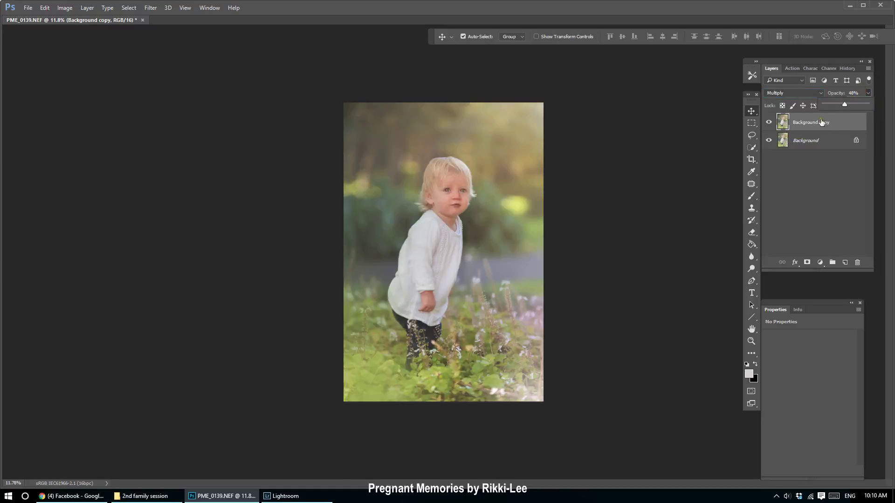
Add a layer mask to Background copy and brush soft black over the child with a 28% opacity brush
{"action": "left_click", "coordinate": [807, 263]}
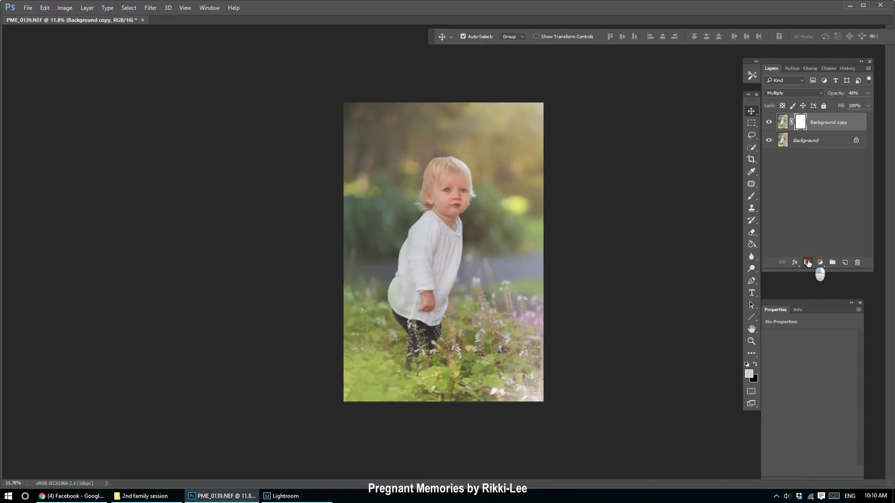
{"action": "left_click", "coordinate": [750, 196]}
{"action": "key", "text": "x"}
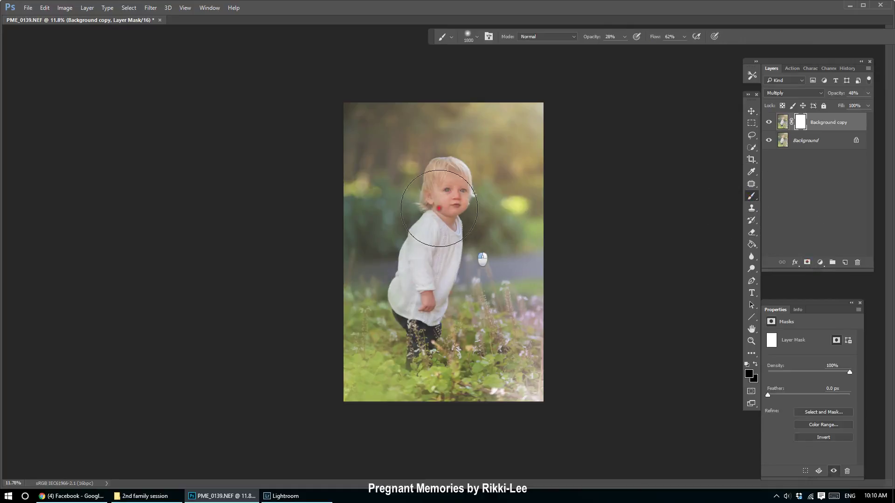
{"action": "left_click", "coordinate": [397, 264]}
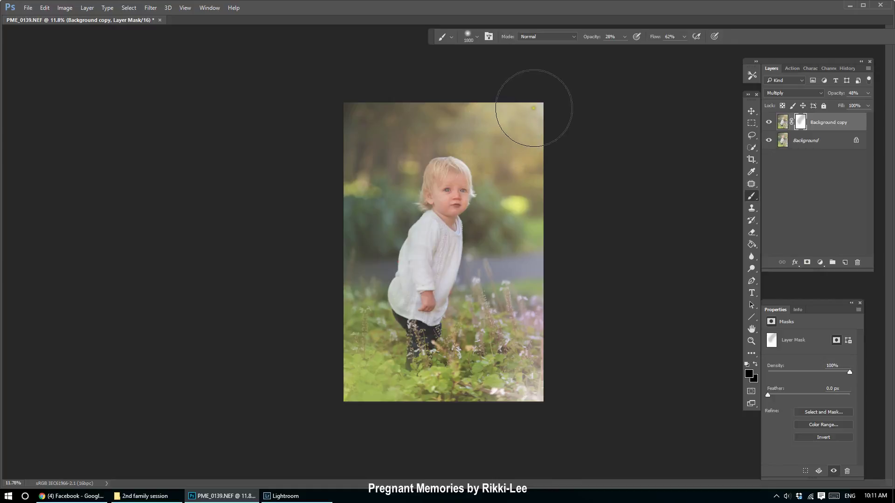
{"action": "mouse_move", "coordinate": [430, 269]}
{"action": "left_mouse_down"}
{"action": "mouse_move", "coordinate": [430, 283]}
{"action": "mouse_move", "coordinate": [455, 231]}
{"action": "mouse_move", "coordinate": [429, 250]}
{"action": "mouse_move", "coordinate": [463, 215]}
{"action": "mouse_move", "coordinate": [448, 207]}
{"action": "mouse_move", "coordinate": [464, 214]}
{"action": "mouse_move", "coordinate": [478, 193]}
{"action": "mouse_move", "coordinate": [431, 300]}
{"action": "mouse_move", "coordinate": [440, 180]}
{"action": "mouse_move", "coordinate": [453, 199]}
{"action": "mouse_move", "coordinate": [444, 236]}
{"action": "mouse_move", "coordinate": [529, 131]}
{"action": "mouse_move", "coordinate": [509, 160]}
{"action": "mouse_move", "coordinate": [471, 121]}
{"action": "mouse_move", "coordinate": [435, 146]}
{"action": "mouse_move", "coordinate": [432, 233]}
{"action": "left_mouse_up"}
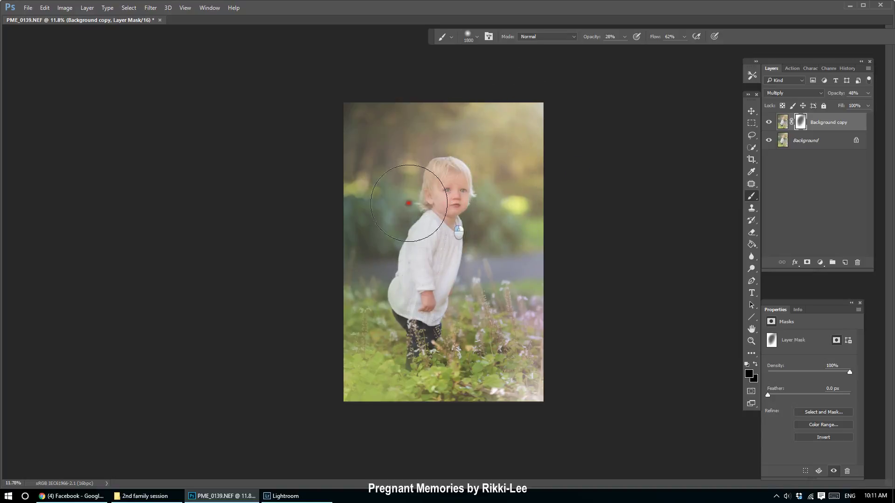
Compare the photo with and without Background copy, and lower the layer's opacity to 25%
{"action": "left_click", "coordinate": [768, 122]}
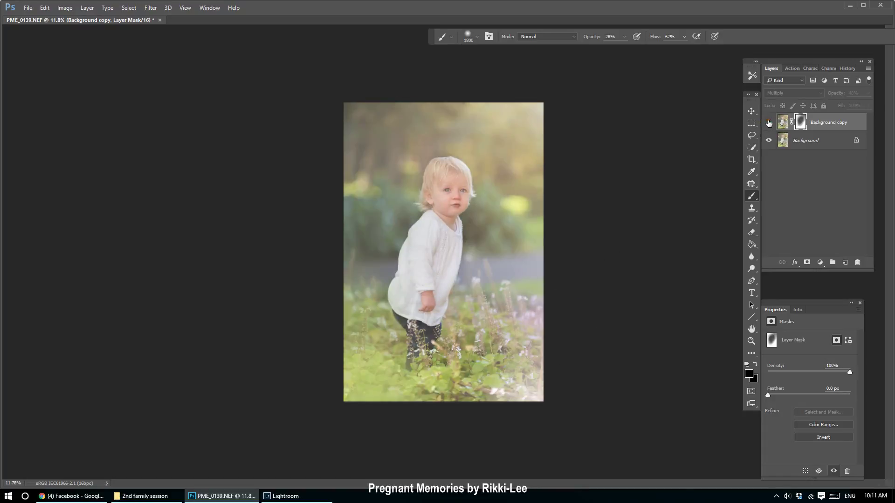
{"action": "scroll", "coordinate": [574, 222], "scroll_direction": "down", "scroll_amount": 3}
{"action": "left_click", "coordinate": [768, 123]}
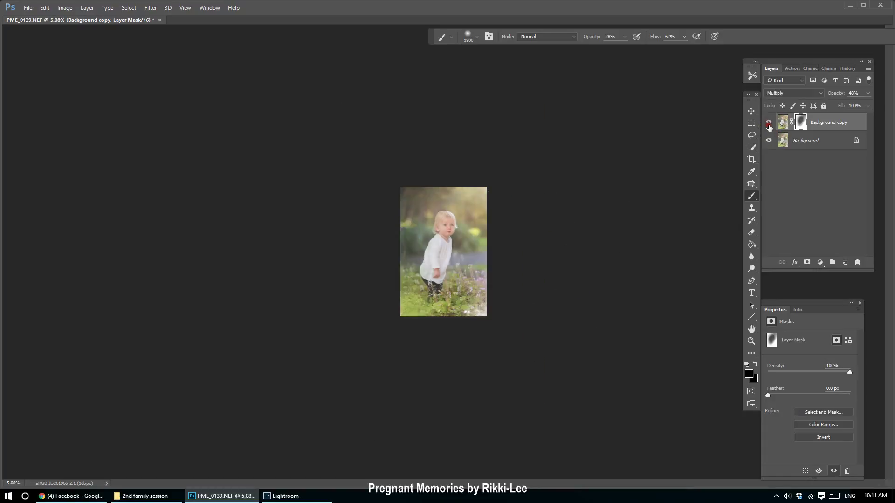
{"action": "scroll", "coordinate": [609, 242], "scroll_direction": "up", "scroll_amount": 3}
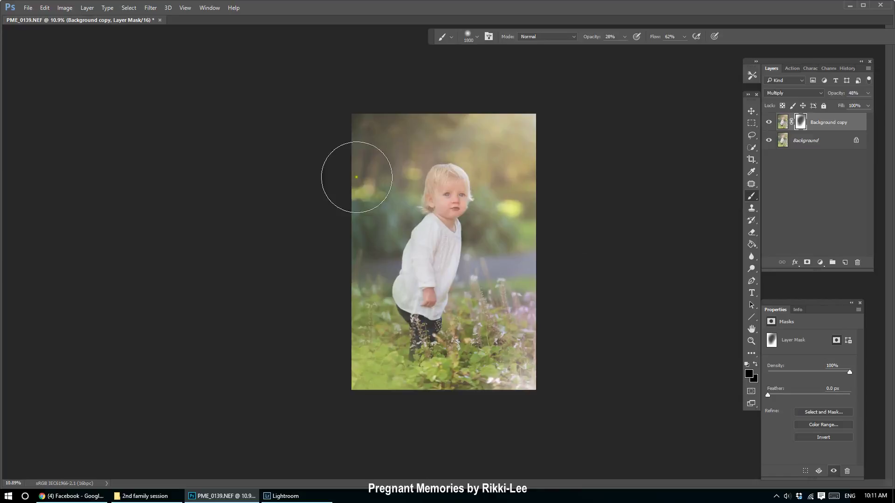
{"action": "left_click", "coordinate": [868, 93]}
{"action": "left_click_drag", "start_coordinate": [845, 103], "coordinate": [834, 104]}
{"action": "scroll", "coordinate": [675, 220], "scroll_direction": "down", "scroll_amount": 2}
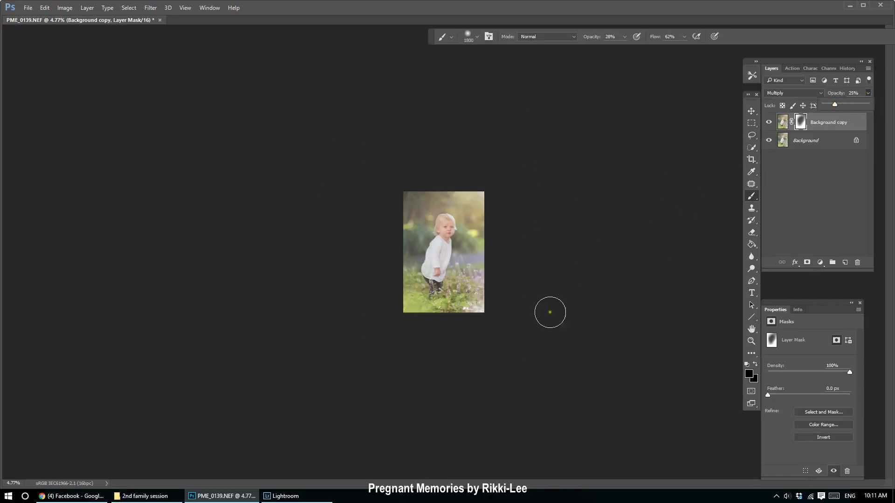
{"action": "scroll", "coordinate": [550, 313], "scroll_direction": "up", "scroll_amount": 2}
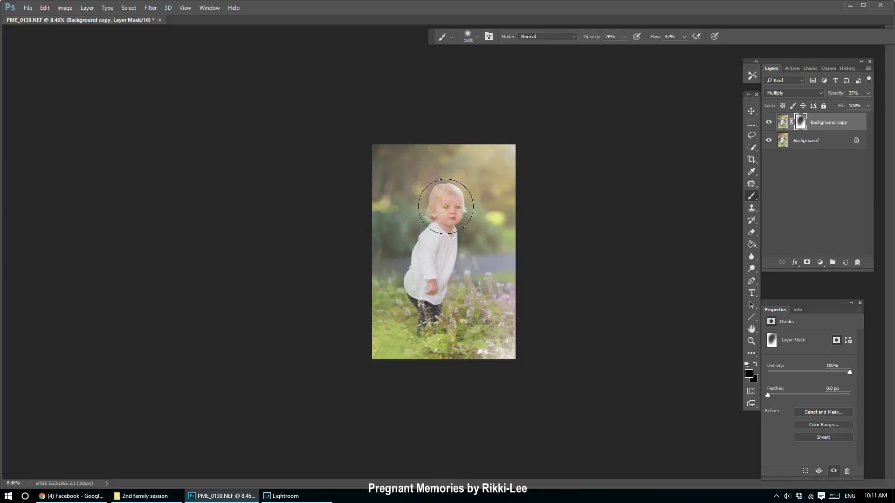
Raise the brush opacity and paint the child out more strongly on Background copy's mask
{"action": "left_click", "coordinate": [625, 36]}
{"action": "mouse_move", "coordinate": [623, 47]}
{"action": "left_mouse_down"}
{"action": "mouse_move", "coordinate": [634, 60]}
{"action": "mouse_move", "coordinate": [699, 51]}
{"action": "left_mouse_up"}
{"action": "left_click", "coordinate": [685, 37]}
{"action": "left_click", "coordinate": [450, 215]}
{"action": "key", "text": "ctrl+z"}
{"action": "left_click", "coordinate": [751, 111]}
Examine the child's face close up with the masked Multiply layer applied
{"action": "scroll", "coordinate": [540, 154], "scroll_direction": "up", "scroll_amount": 3}
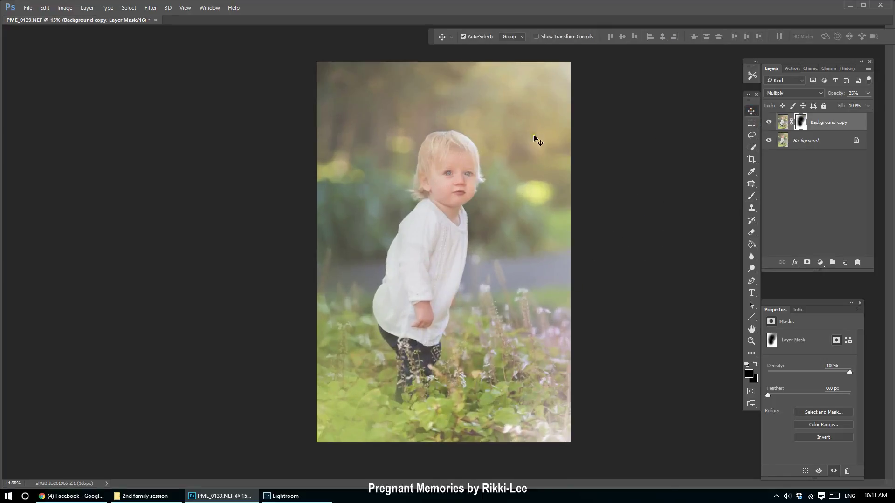
{"action": "scroll", "coordinate": [401, 149], "scroll_direction": "up", "scroll_amount": 4}
{"action": "scroll", "coordinate": [478, 187], "scroll_direction": "up", "scroll_amount": 2}
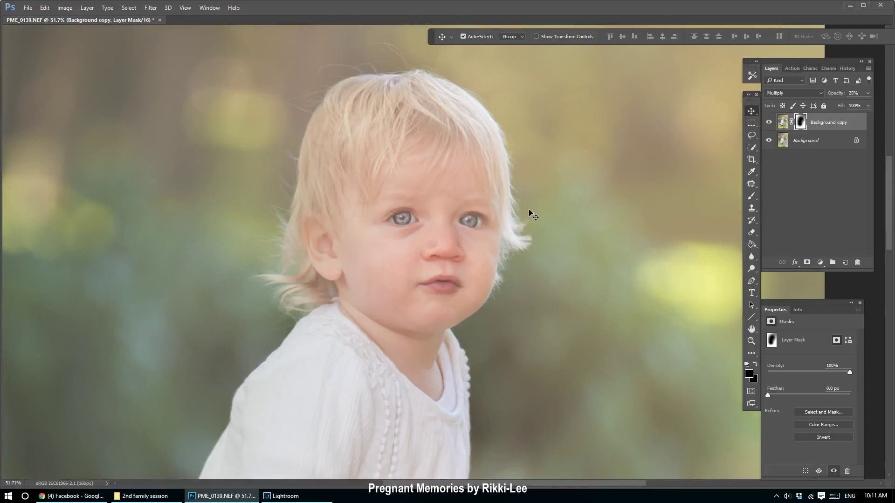
{"action": "scroll", "coordinate": [529, 213], "scroll_direction": "up", "scroll_amount": 1}
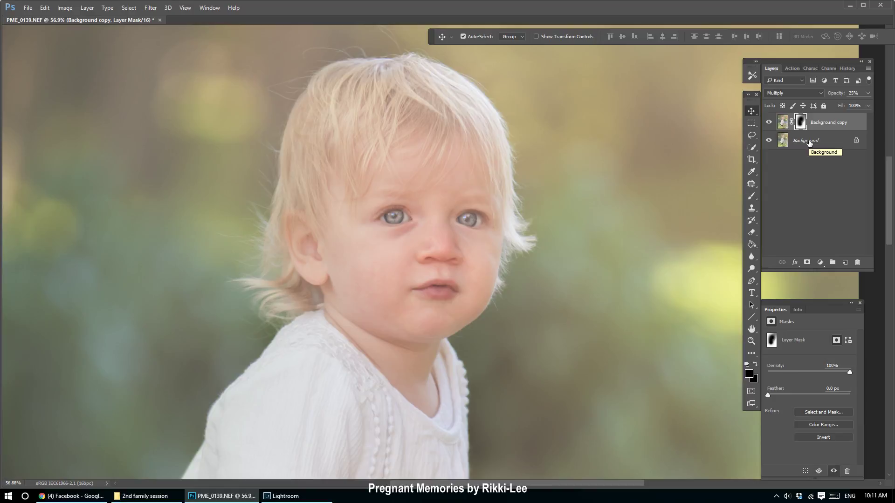
{"action": "key", "text": "ctrl+2"}
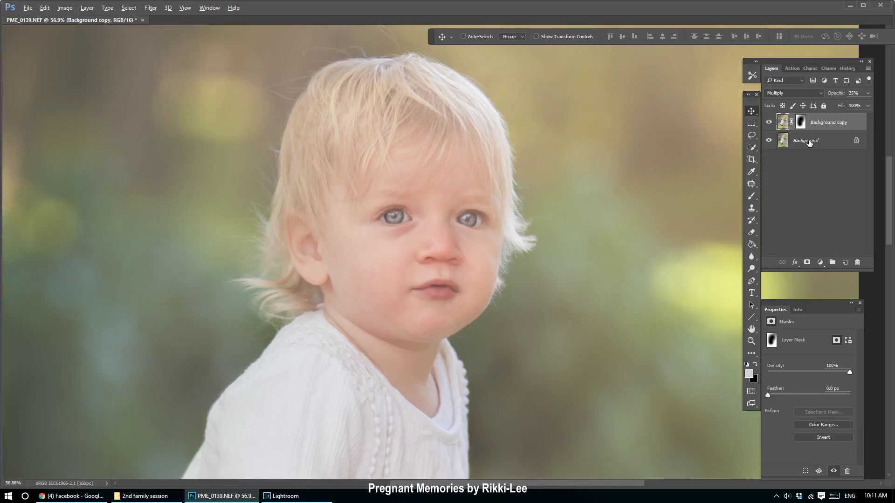
{"action": "key", "text": "ctrl+backslash"}
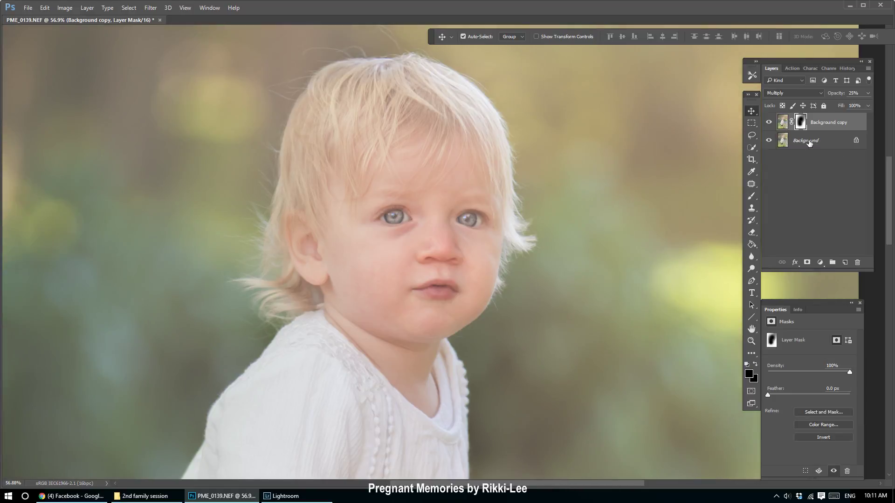
{"action": "key", "text": "ctrl+2"}
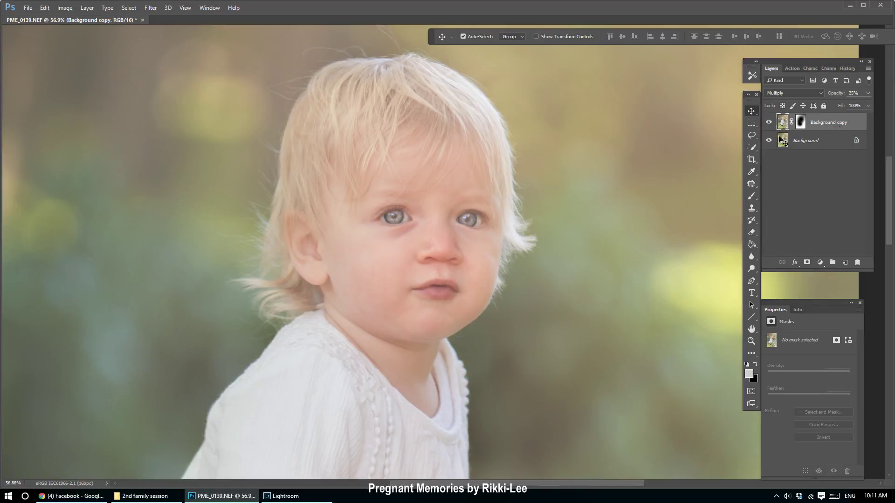
{"action": "left_click", "coordinate": [151, 8]}
{"action": "mouse_move", "coordinate": [129, 8]}
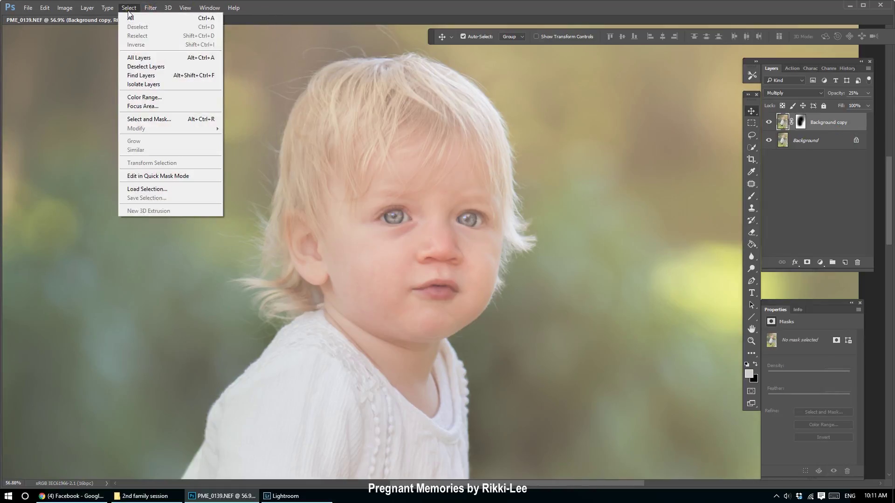
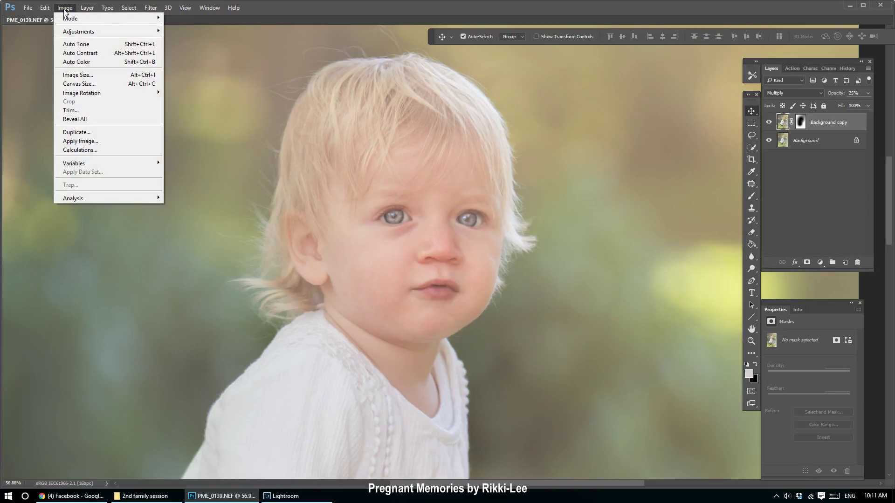
{"action": "left_click", "coordinate": [232, 20]}
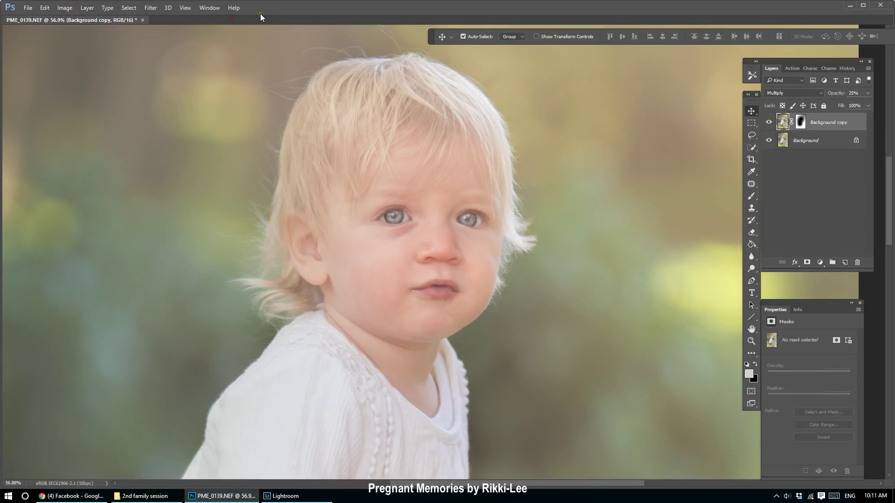
Flatten Background copy and Background into a single layer
{"action": "right_click", "coordinate": [839, 143]}
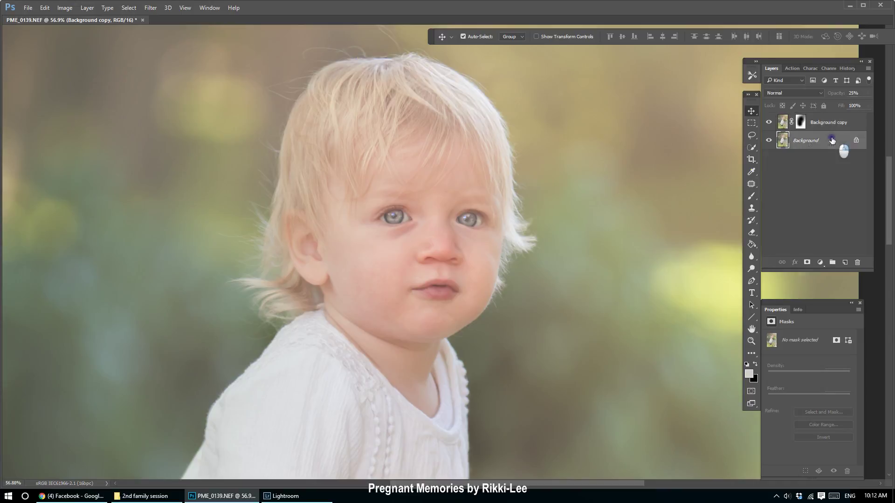
{"action": "left_click", "coordinate": [851, 239]}
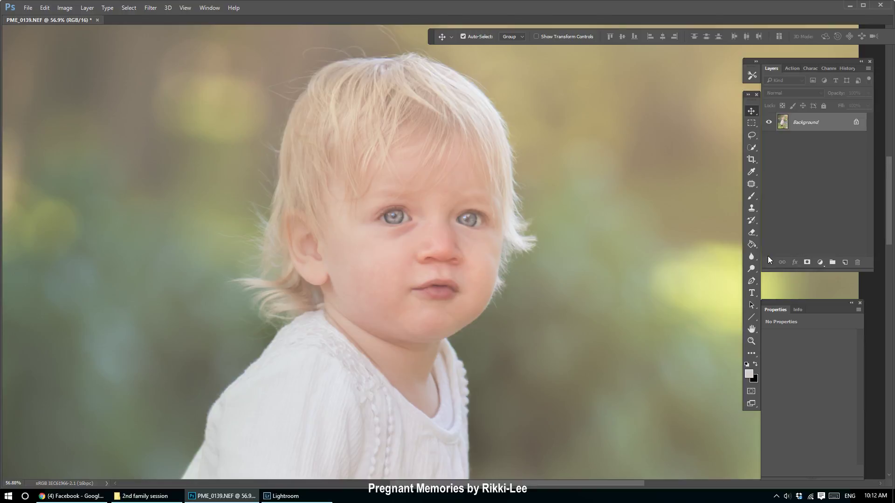
Lasso the skin between the inner eye and nose with a 20 px feather and apply Gaussian Blur at 8.2 pixels
{"action": "key", "text": "ctrl+plus"}
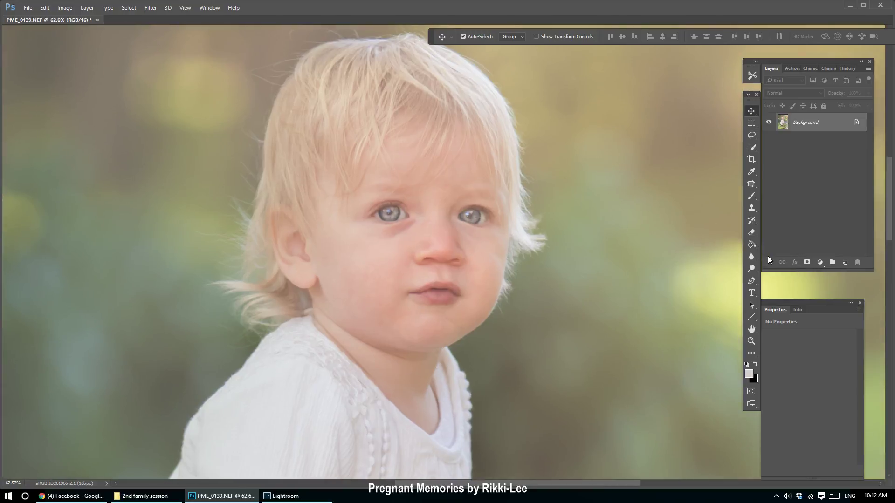
{"action": "left_click", "coordinate": [752, 135]}
{"action": "scroll", "coordinate": [365, 251], "scroll_direction": "up", "scroll_amount": 4}
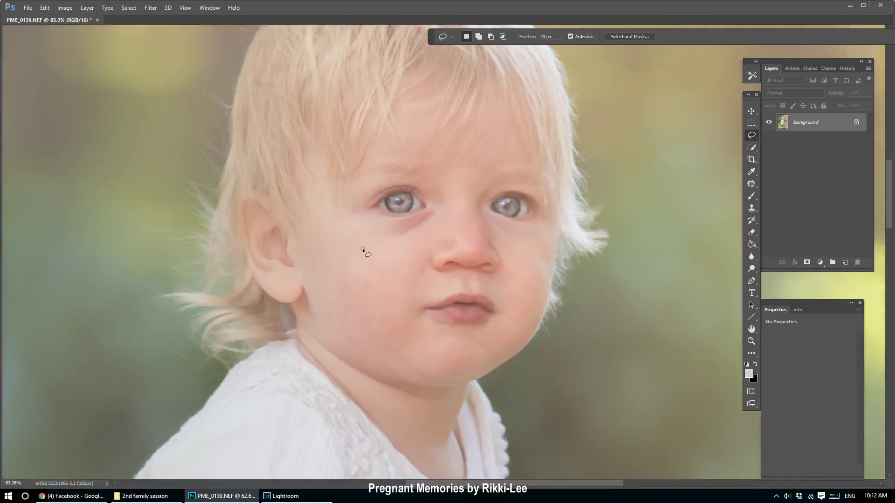
{"action": "mouse_move", "coordinate": [457, 195]}
{"action": "left_mouse_down"}
{"action": "mouse_move", "coordinate": [432, 235]}
{"action": "mouse_move", "coordinate": [460, 224]}
{"action": "mouse_move", "coordinate": [466, 203]}
{"action": "left_mouse_up"}
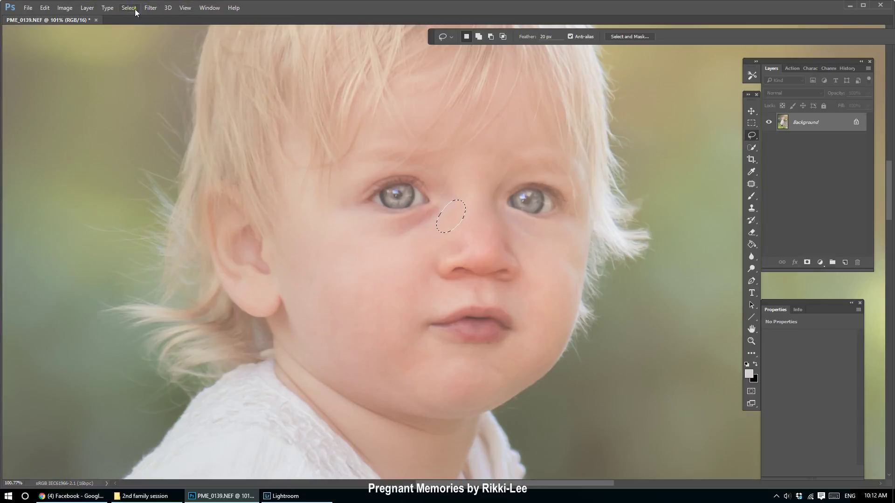
{"action": "left_click", "coordinate": [150, 8]}
{"action": "mouse_move", "coordinate": [161, 127]}
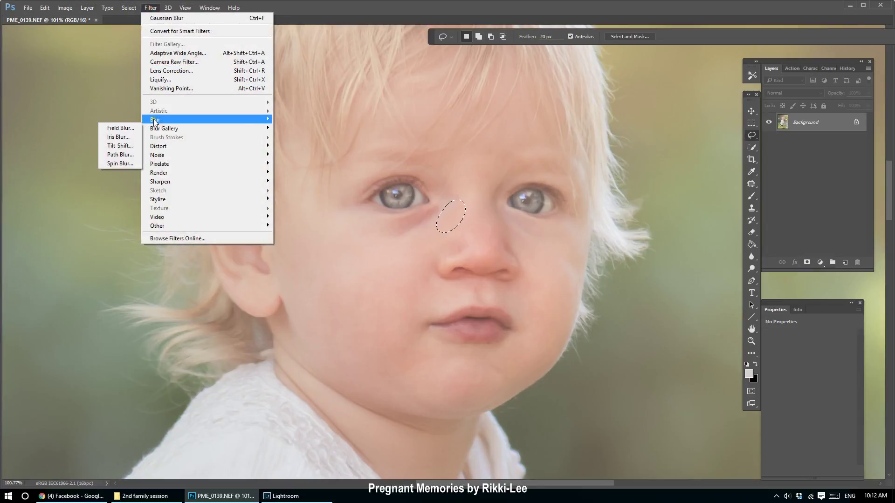
{"action": "left_click", "coordinate": [119, 154]}
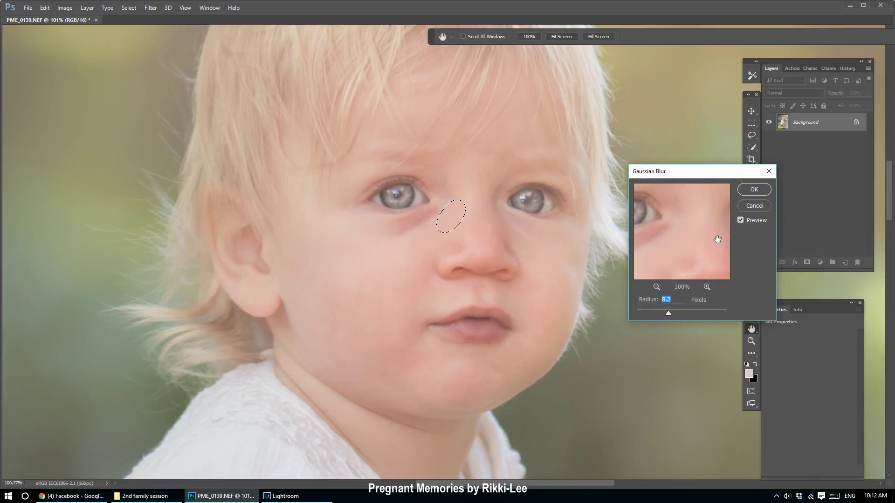
{"action": "left_click_drag", "start_coordinate": [715, 239], "coordinate": [711, 243]}
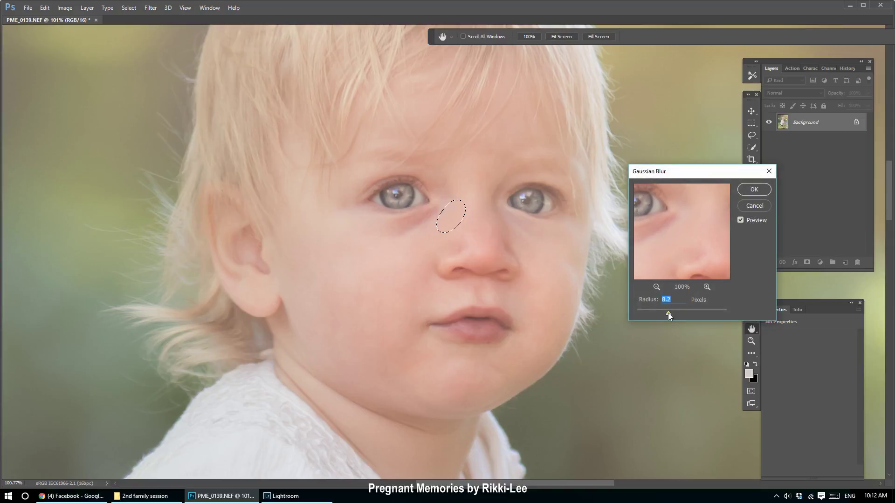
{"action": "left_click", "coordinate": [754, 190]}
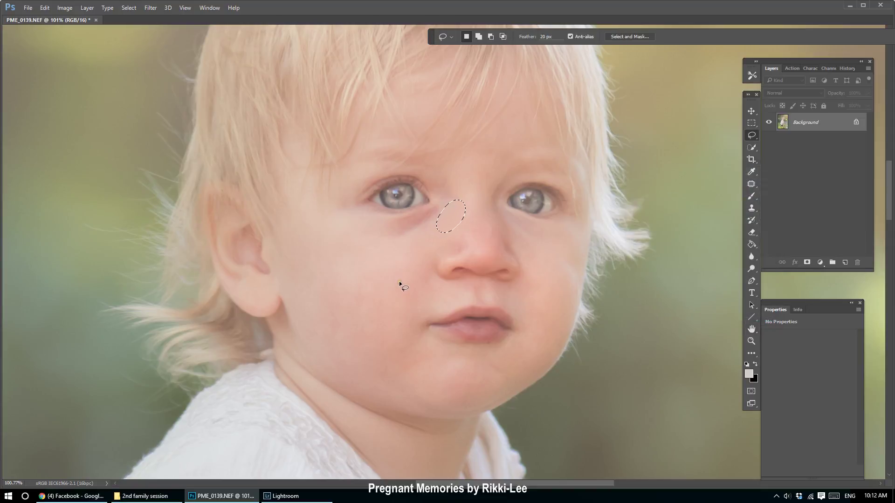
Drop the current selection and smooth the skin on both cheeks, the chin and below the eye using 20 px feathered lasso patches
{"action": "key", "text": "ctrl+d"}
{"action": "mouse_move", "coordinate": [349, 272]}
{"action": "left_mouse_down"}
{"action": "mouse_move", "coordinate": [340, 368]}
{"action": "mouse_move", "coordinate": [424, 312]}
{"action": "left_mouse_up"}
{"action": "key", "text": "ctrl+h"}
{"action": "left_click_drag", "start_coordinate": [504, 392], "coordinate": [520, 375]}
{"action": "key", "text": "ctrl+h"}
{"action": "mouse_move", "coordinate": [530, 328]}
{"action": "left_mouse_down"}
{"action": "mouse_move", "coordinate": [556, 327]}
{"action": "mouse_move", "coordinate": [570, 295]}
{"action": "mouse_move", "coordinate": [565, 253]}
{"action": "left_mouse_up"}
{"action": "key", "text": "ctrl+h"}
{"action": "mouse_move", "coordinate": [352, 227]}
{"action": "left_mouse_down"}
{"action": "mouse_move", "coordinate": [288, 244]}
{"action": "mouse_move", "coordinate": [352, 229]}
{"action": "left_mouse_up"}
{"action": "key", "text": "ctrl+h"}
Smooth the bridge of the nose using a narrow lasso patch with a 20 px feather
{"action": "scroll", "coordinate": [475, 214], "scroll_direction": "up", "scroll_amount": 3}
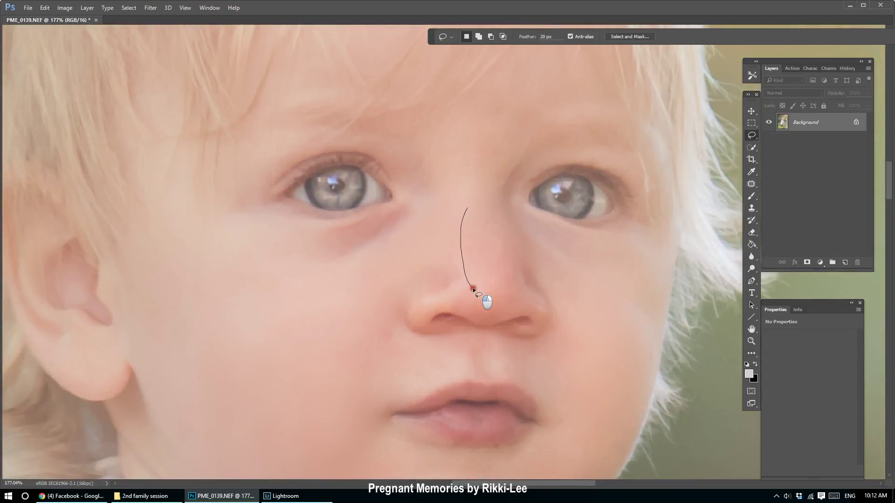
{"action": "left_click_drag", "start_coordinate": [473, 287], "coordinate": [487, 210]}
{"action": "key", "text": "ctrl+h"}
{"action": "scroll", "coordinate": [488, 353], "scroll_direction": "down", "scroll_amount": 5}
{"action": "scroll", "coordinate": [492, 399], "scroll_direction": "up", "scroll_amount": 4}
{"action": "scroll", "coordinate": [491, 346], "scroll_direction": "down", "scroll_amount": 5}
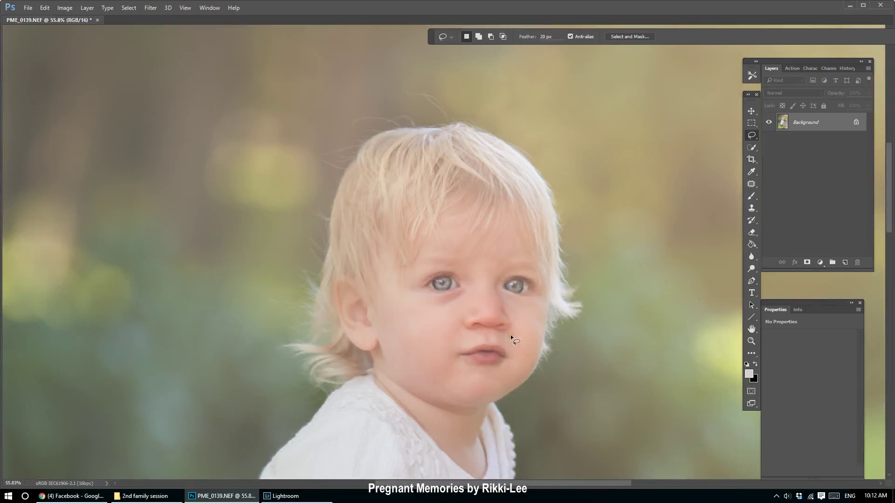
Smooth the skin between the nose and mouth and beside the mouth with feathered lasso patches, clearing each selection
{"action": "scroll", "coordinate": [485, 328], "scroll_direction": "up", "scroll_amount": 3}
{"action": "scroll", "coordinate": [391, 330], "scroll_direction": "up", "scroll_amount": 4}
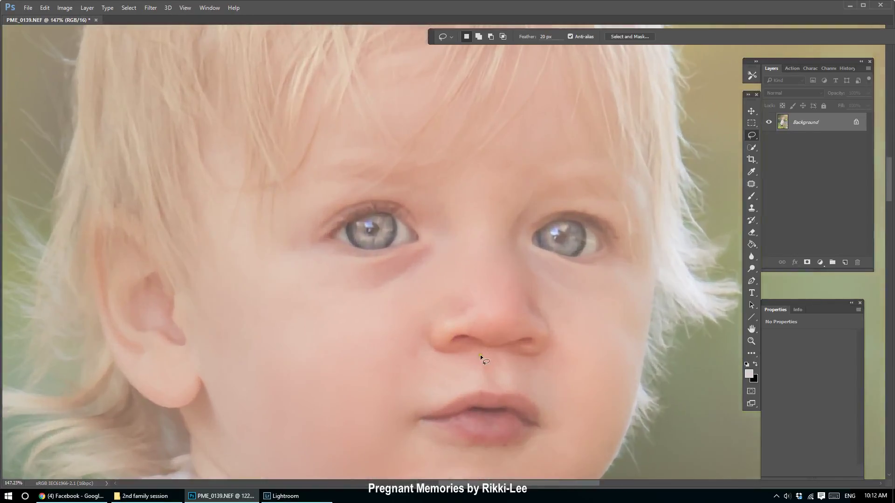
{"action": "mouse_move", "coordinate": [460, 360]}
{"action": "left_mouse_down"}
{"action": "mouse_move", "coordinate": [420, 393]}
{"action": "mouse_move", "coordinate": [458, 370]}
{"action": "left_mouse_up"}
{"action": "key", "text": "ctrl+d"}
{"action": "left_click_drag", "start_coordinate": [421, 382], "coordinate": [421, 383]}
{"action": "key", "text": "ctrl+d"}
Check the whole portrait and smooth the skin along the jaw and chin with feathered lasso patches
{"action": "key", "text": "ctrl+0"}
{"action": "scroll", "coordinate": [546, 315], "scroll_direction": "down", "scroll_amount": 2}
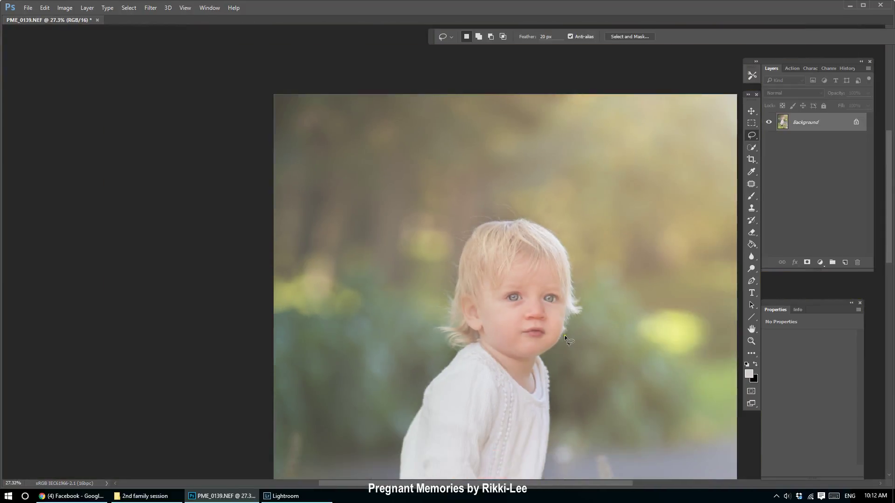
{"action": "scroll", "coordinate": [563, 337], "scroll_direction": "up", "scroll_amount": 1}
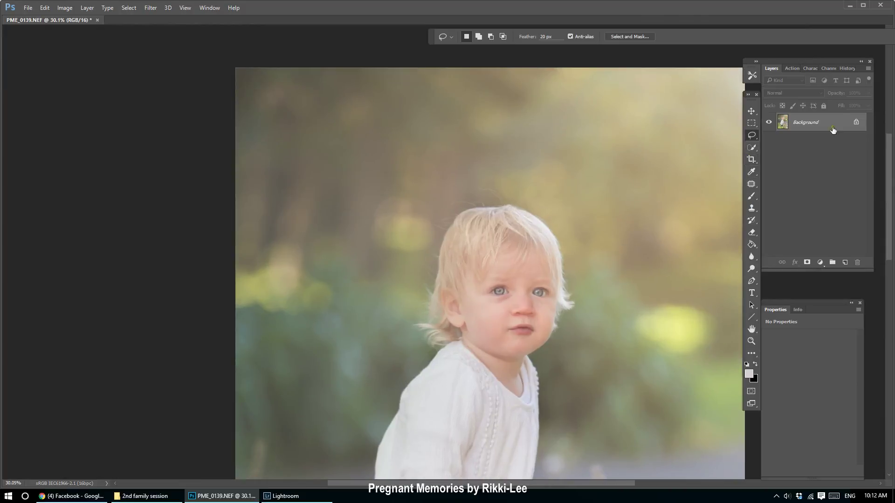
{"action": "scroll", "coordinate": [500, 344], "scroll_direction": "down", "scroll_amount": 7}
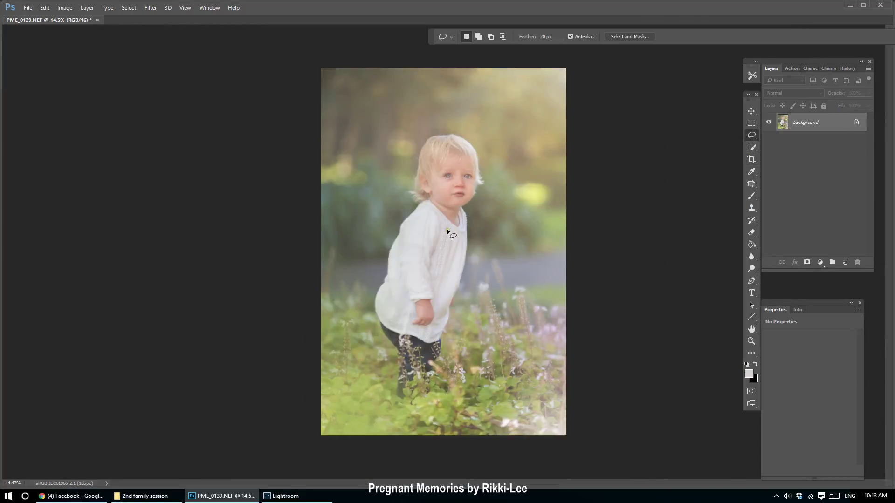
{"action": "scroll", "coordinate": [446, 173], "scroll_direction": "up", "scroll_amount": 6}
{"action": "scroll", "coordinate": [444, 171], "scroll_direction": "up", "scroll_amount": 5}
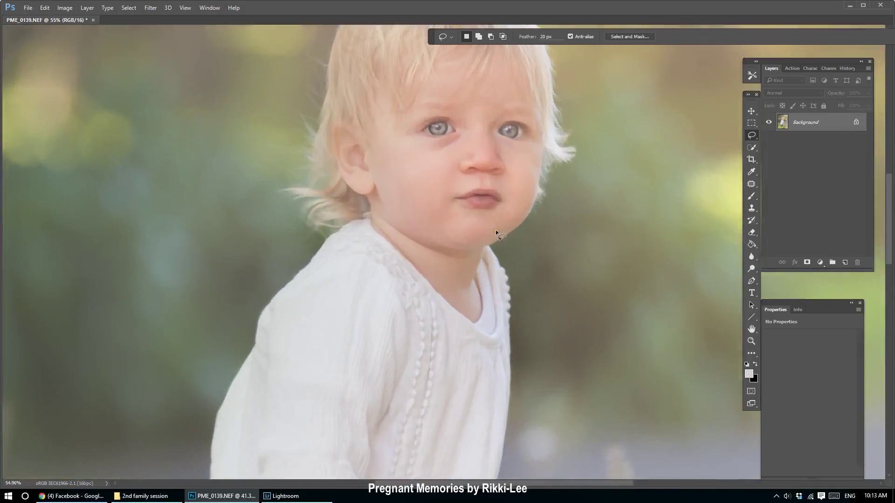
{"action": "left_click_drag", "start_coordinate": [405, 228], "coordinate": [430, 227]}
{"action": "left_click", "coordinate": [437, 222]}
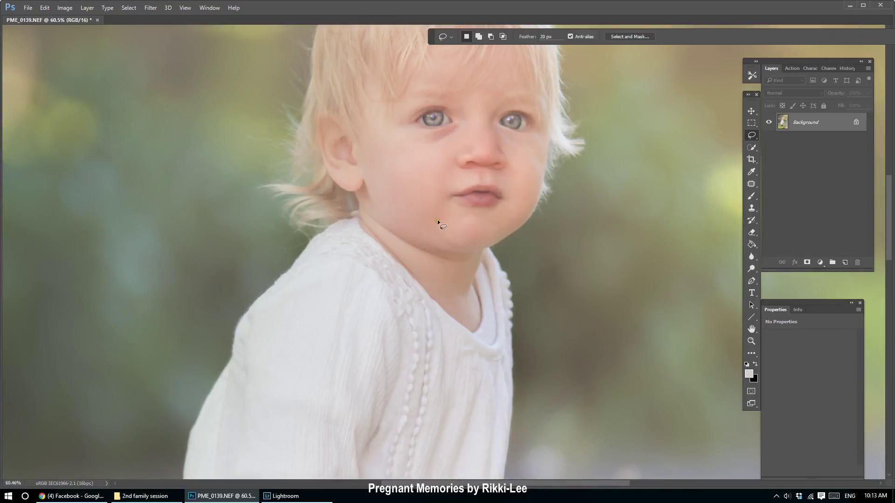
{"action": "left_click", "coordinate": [462, 230]}
Add a Selective Color adjustment layer, set its Reds to Cyan -26% and Black -24%, and compare with the layer hidden
{"action": "scroll", "coordinate": [471, 254], "scroll_direction": "down", "scroll_amount": 5}
{"action": "scroll", "coordinate": [468, 272], "scroll_direction": "down", "scroll_amount": 2}
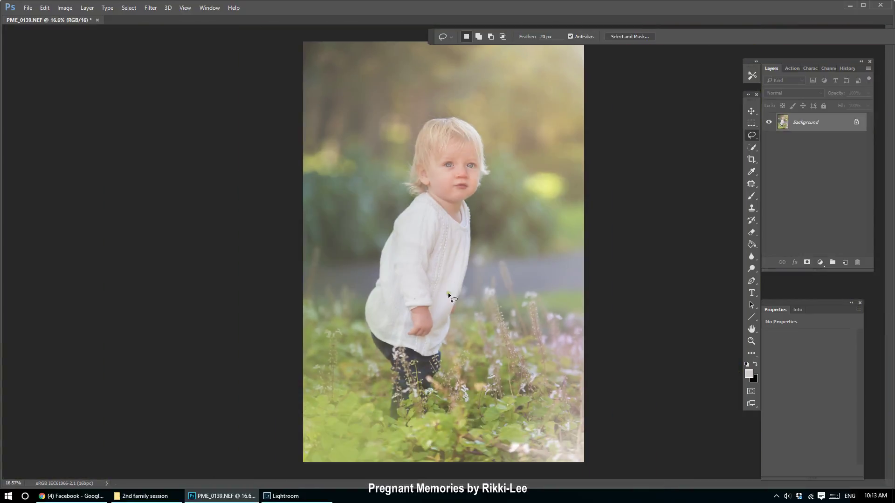
{"action": "left_click", "coordinate": [820, 262]}
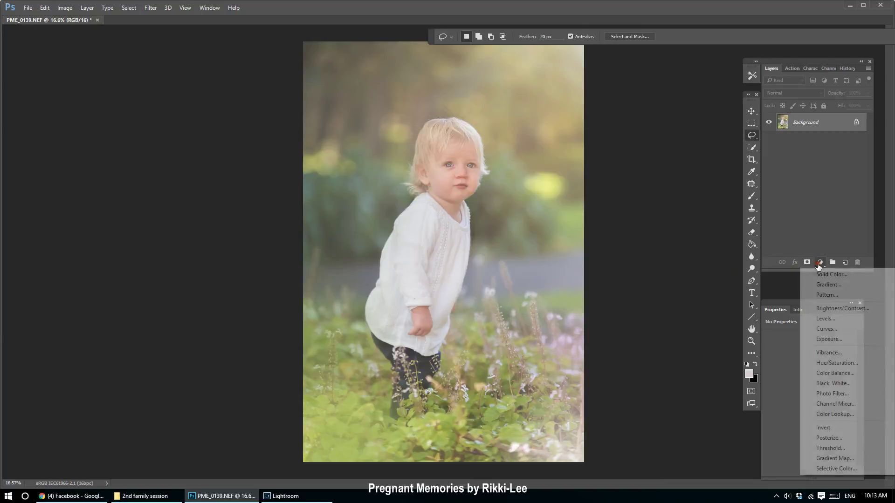
{"action": "left_click", "coordinate": [833, 468]}
{"action": "left_click", "coordinate": [803, 349]}
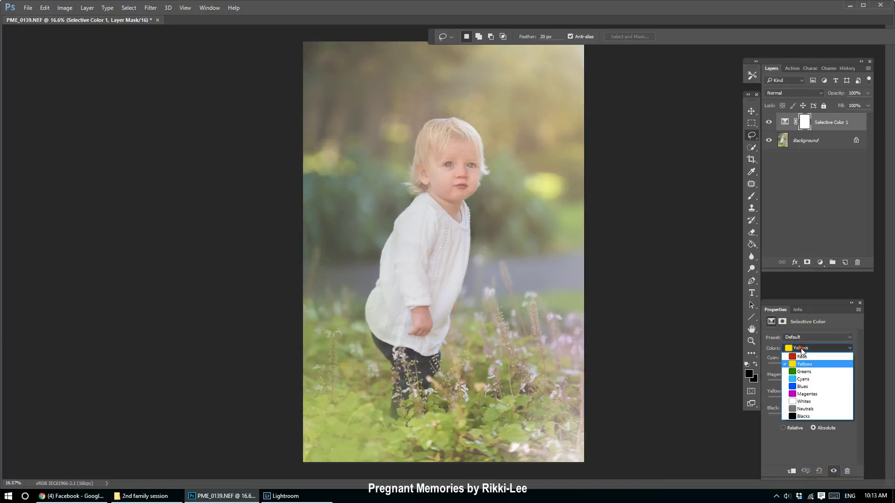
{"action": "left_click", "coordinate": [799, 357]}
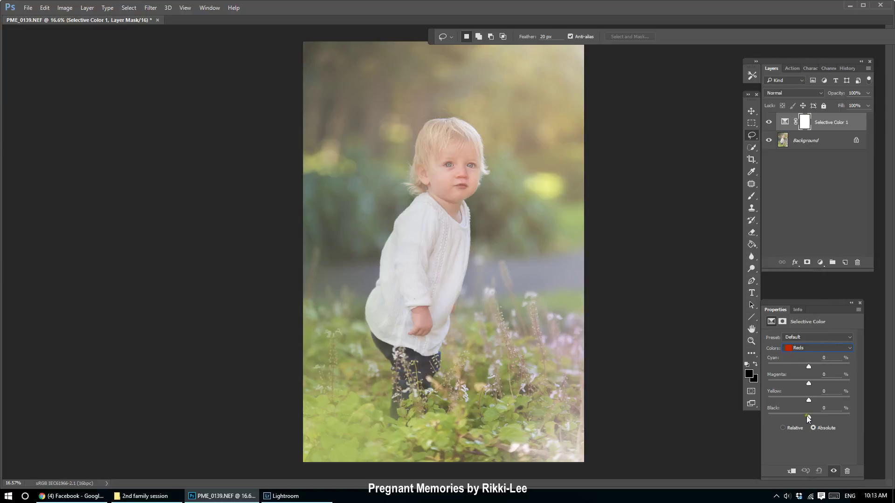
{"action": "left_click_drag", "start_coordinate": [808, 416], "coordinate": [799, 416]}
{"action": "left_click_drag", "start_coordinate": [809, 367], "coordinate": [798, 366]}
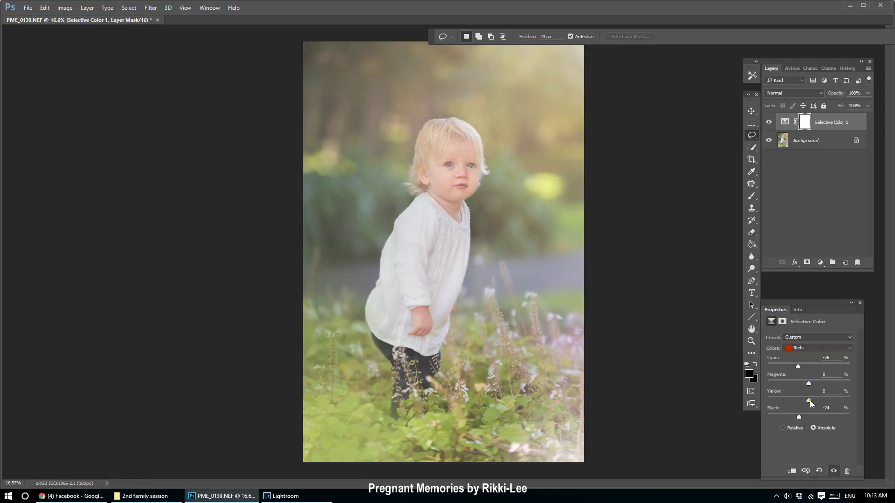
{"action": "left_click", "coordinate": [770, 123]}
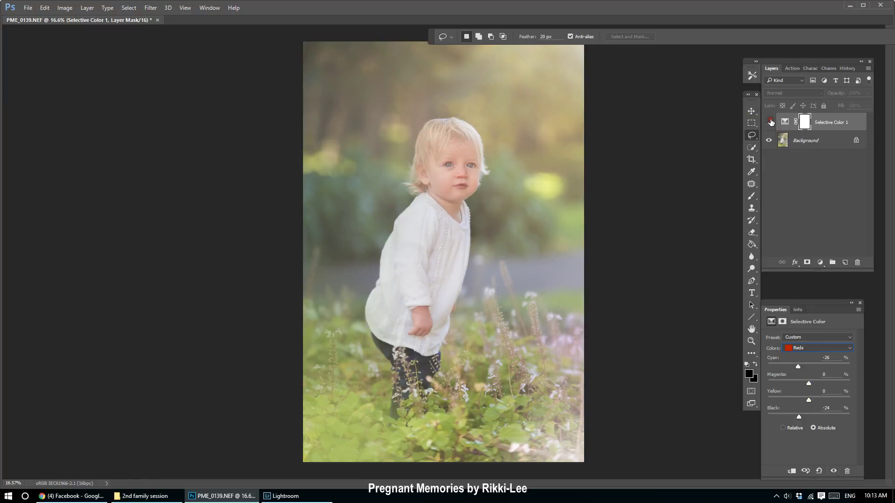
{"action": "left_click", "coordinate": [770, 122]}
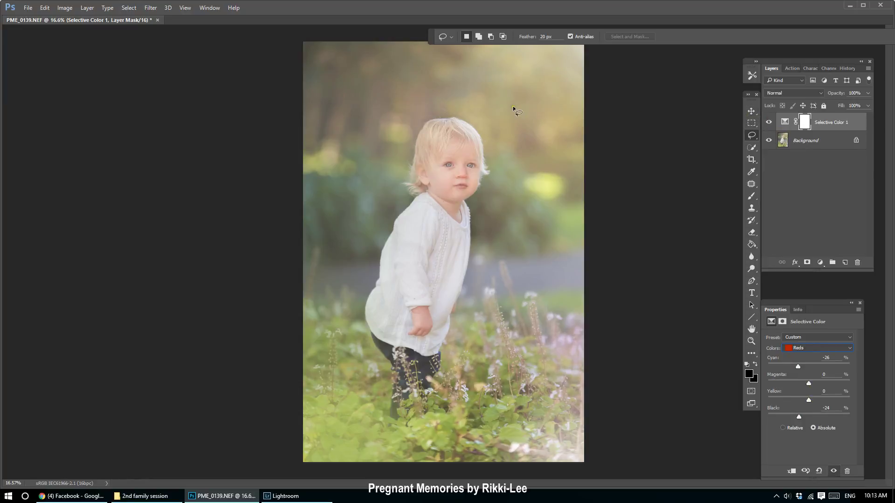
Invert the Selective Color 1 layer mask to black
{"action": "left_click", "coordinate": [751, 111]}
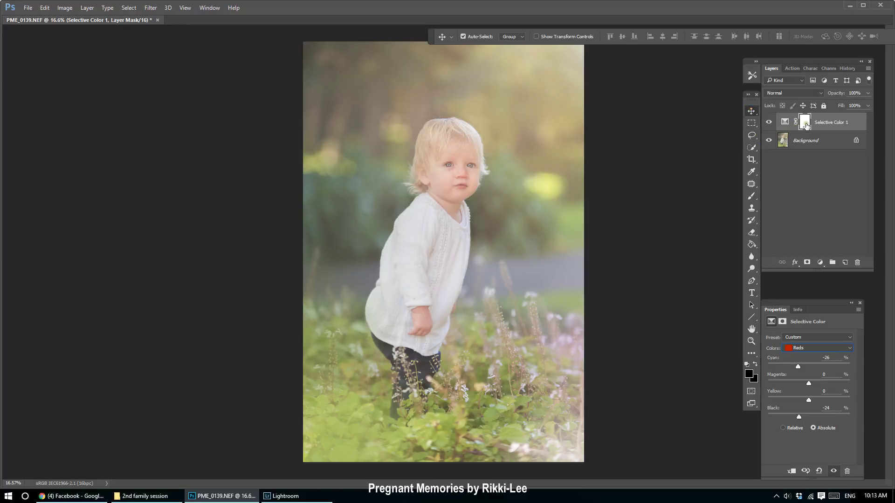
{"action": "left_click", "coordinate": [806, 125]}
{"action": "key", "text": "ctrl+i"}
Paint white over the child's facial skin on Selective Color 1's mask with a 500 px soft brush at 100% opacity
{"action": "left_click", "coordinate": [752, 196]}
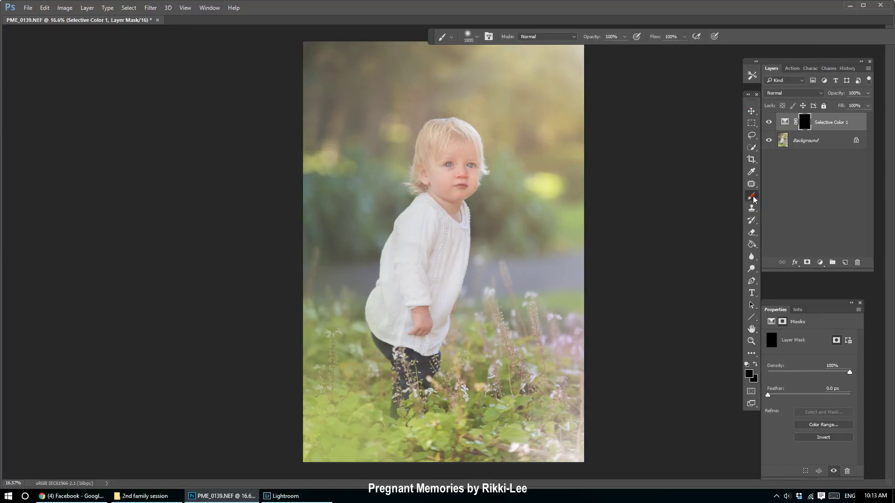
{"action": "scroll", "coordinate": [447, 153], "scroll_direction": "up", "scroll_amount": 3}
{"action": "key", "text": "x"}
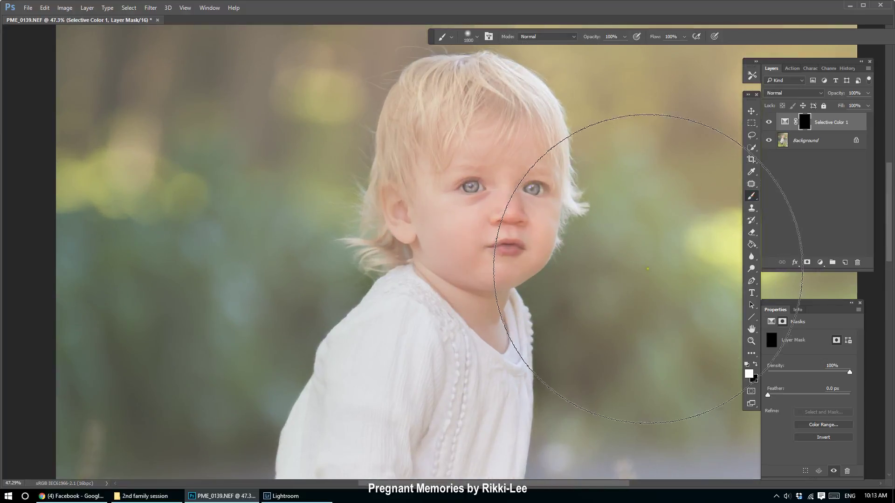
{"action": "key", "text": "bracketleft"}
{"action": "key", "text": "bracketleft"}
{"action": "key", "text": "bracketleft"}
{"action": "key", "text": "bracketleft"}
{"action": "key", "text": "bracketleft"}
{"action": "key", "text": "bracketleft"}
{"action": "key", "text": "bracketleft"}
{"action": "key", "text": "bracketleft"}
{"action": "key", "text": "bracketleft"}
{"action": "key", "text": "bracketleft"}
{"action": "key", "text": "bracketleft"}
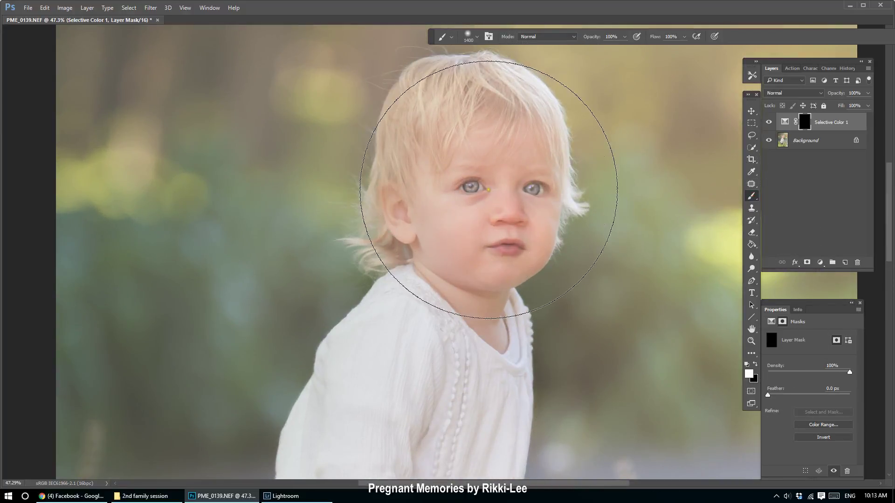
{"action": "key", "text": "bracketleft"}
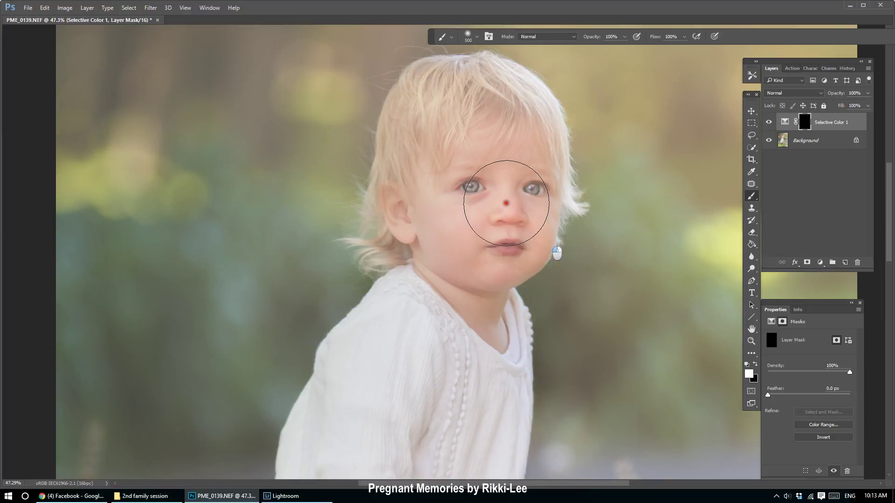
{"action": "left_click", "coordinate": [472, 149]}
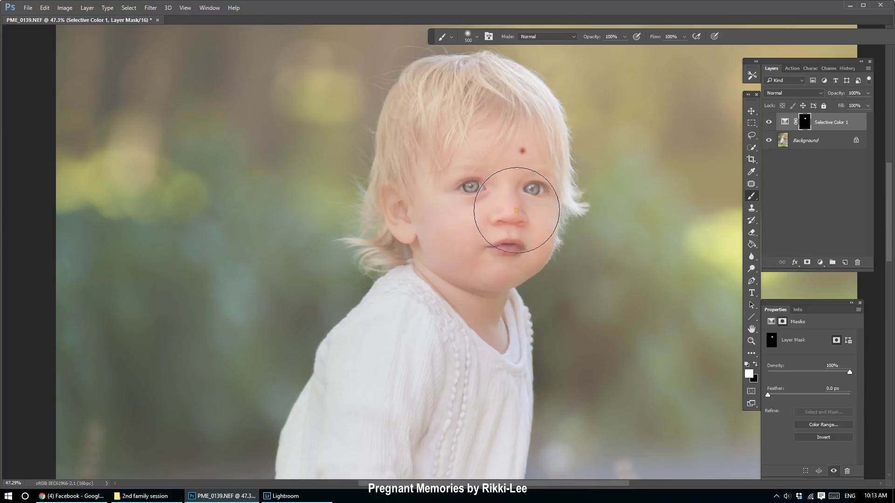
{"action": "left_click", "coordinate": [446, 188]}
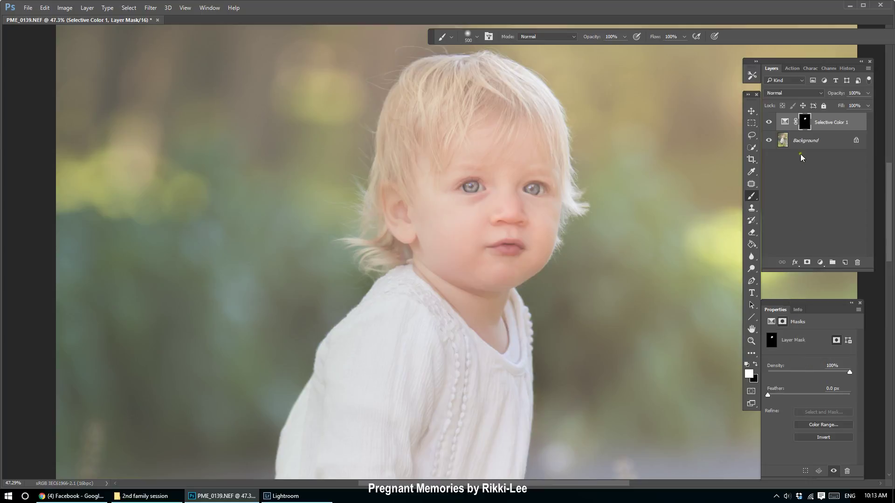
Toggle Selective Color 1's visibility to compare the child's face with and without the red correction
{"action": "left_click", "coordinate": [785, 122]}
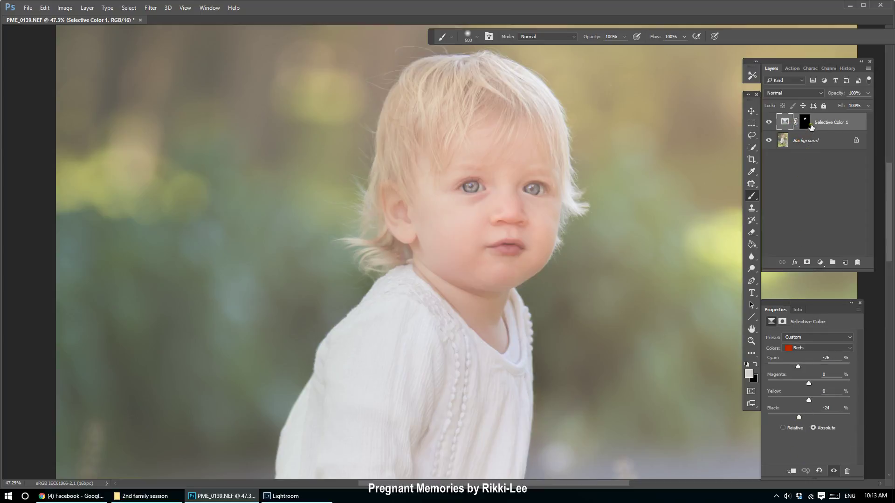
{"action": "left_click", "coordinate": [751, 110]}
{"action": "scroll", "coordinate": [420, 298], "scroll_direction": "down", "scroll_amount": 5}
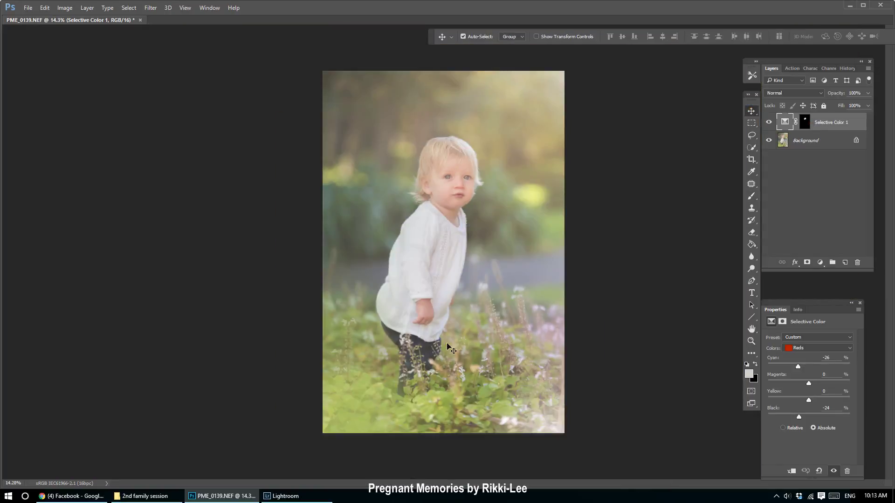
{"action": "scroll", "coordinate": [807, 128], "scroll_direction": "up", "scroll_amount": 1}
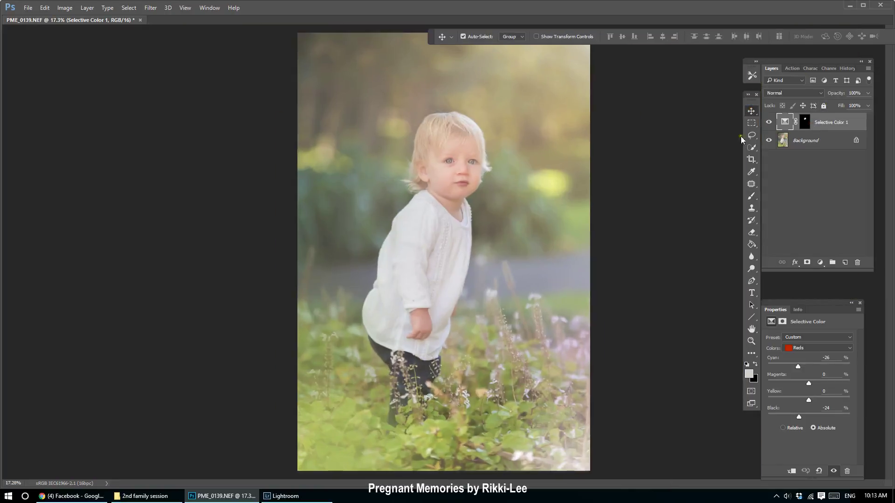
{"action": "left_click", "coordinate": [768, 122]}
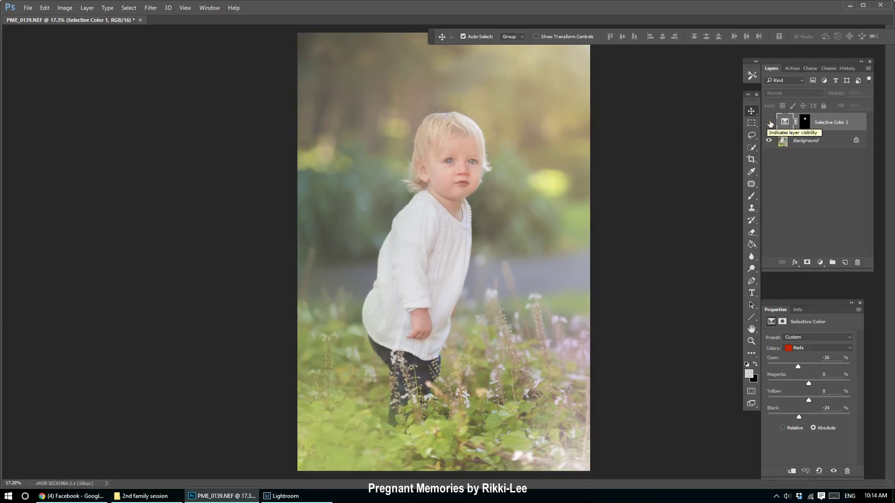
{"action": "left_click", "coordinate": [769, 122]}
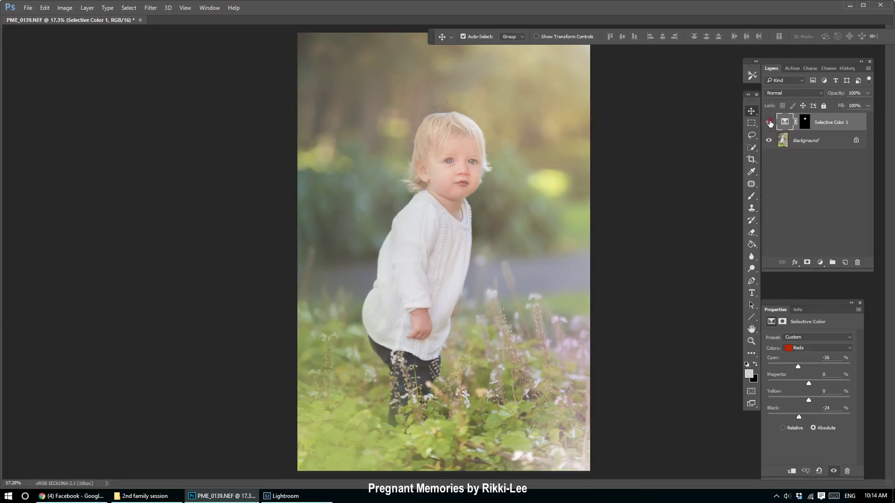
Flatten Selective Color 1 and Background into a single layer
{"action": "left_click", "coordinate": [840, 143]}
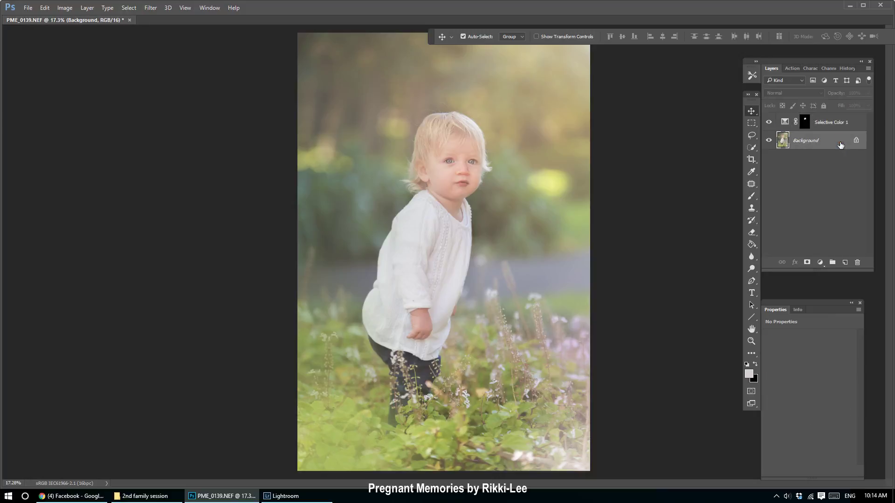
{"action": "scroll", "coordinate": [542, 286], "scroll_direction": "down", "scroll_amount": 1}
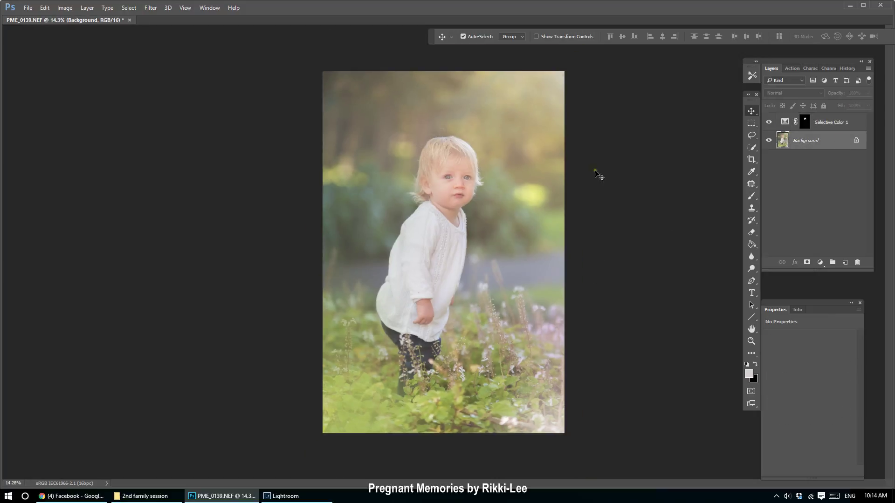
{"action": "scroll", "coordinate": [582, 121], "scroll_direction": "up", "scroll_amount": 1}
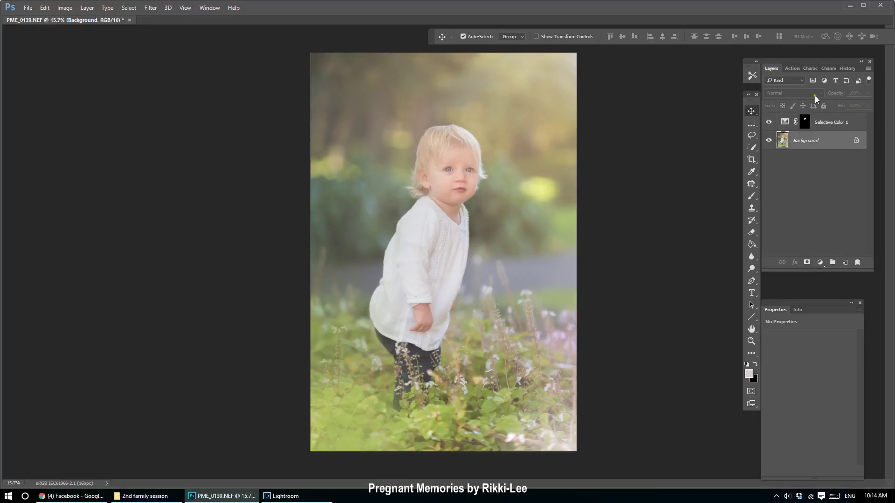
{"action": "right_click", "coordinate": [849, 145]}
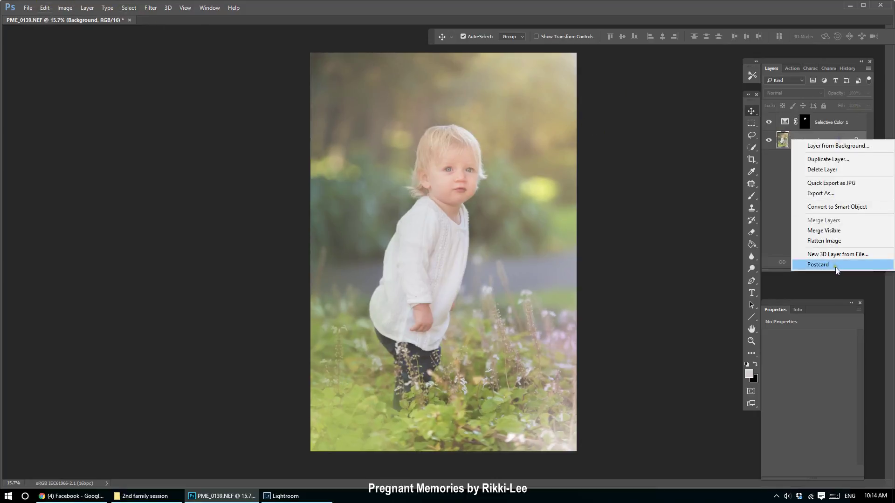
{"action": "left_click", "coordinate": [839, 241]}
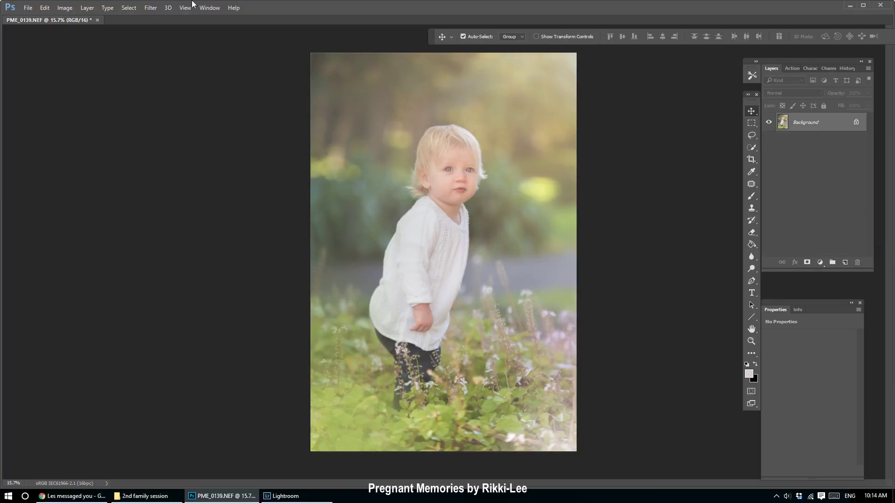
Start the Unsharp Mask filter on the Background layer, preview the child's eye and set the amount to 142%
{"action": "left_click", "coordinate": [150, 8]}
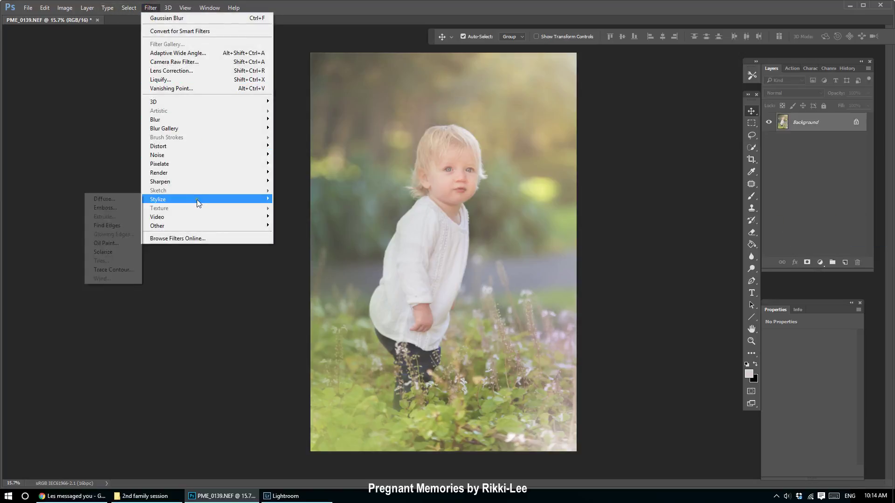
{"action": "mouse_move", "coordinate": [190, 181]}
{"action": "left_click", "coordinate": [132, 227]}
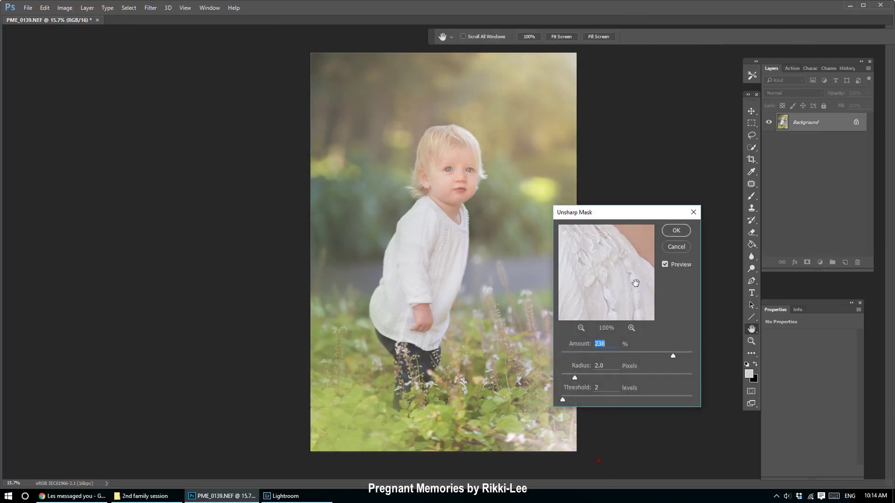
{"action": "left_click_drag", "start_coordinate": [635, 281], "coordinate": [580, 372]}
{"action": "left_click_drag", "start_coordinate": [625, 282], "coordinate": [658, 332]}
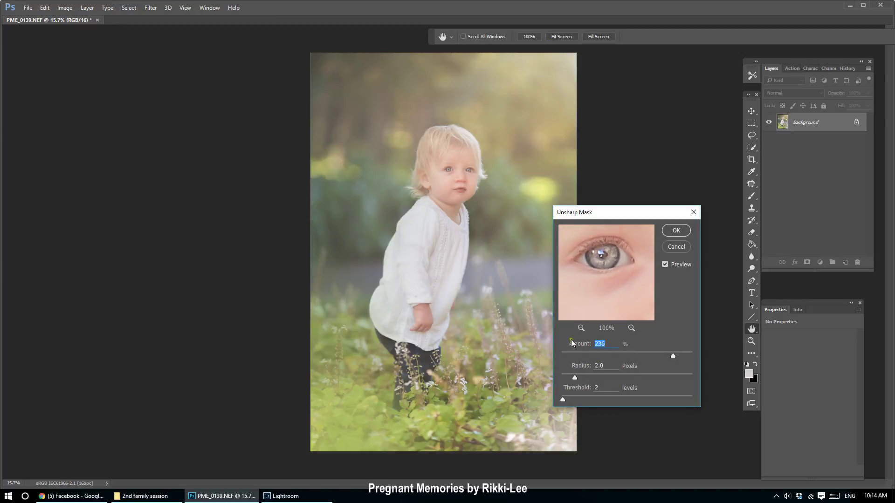
{"action": "left_click", "coordinate": [581, 328]}
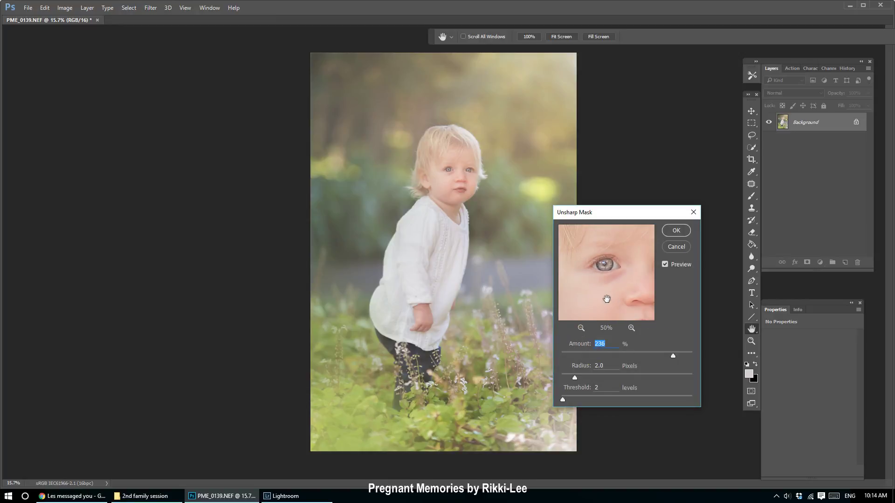
{"action": "mouse_move", "coordinate": [618, 308]}
{"action": "left_mouse_down"}
{"action": "mouse_move", "coordinate": [551, 296]}
{"action": "mouse_move", "coordinate": [629, 295]}
{"action": "mouse_move", "coordinate": [620, 300]}
{"action": "left_mouse_up"}
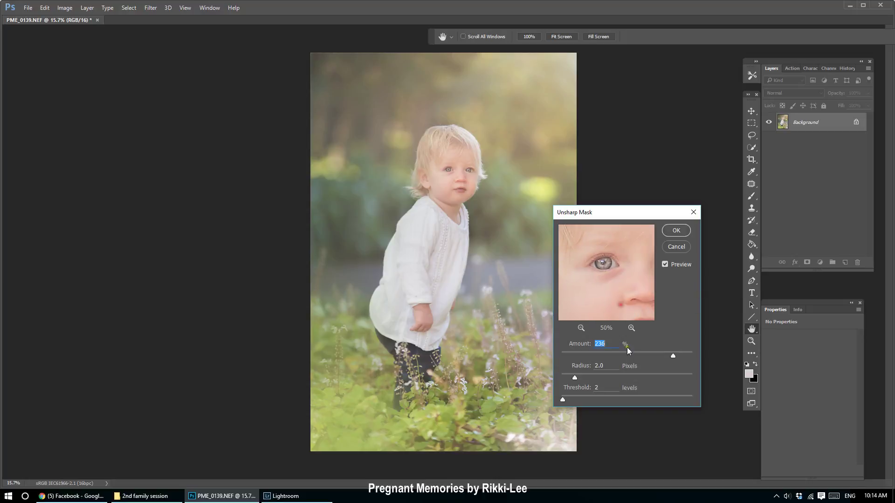
{"action": "left_click", "coordinate": [647, 354]}
Try an Unsharp Mask radius of 1.7 pixels and check its effect on the child's eye at 67% preview
{"action": "left_click_drag", "start_coordinate": [575, 378], "coordinate": [573, 378]}
{"action": "left_click", "coordinate": [621, 261]}
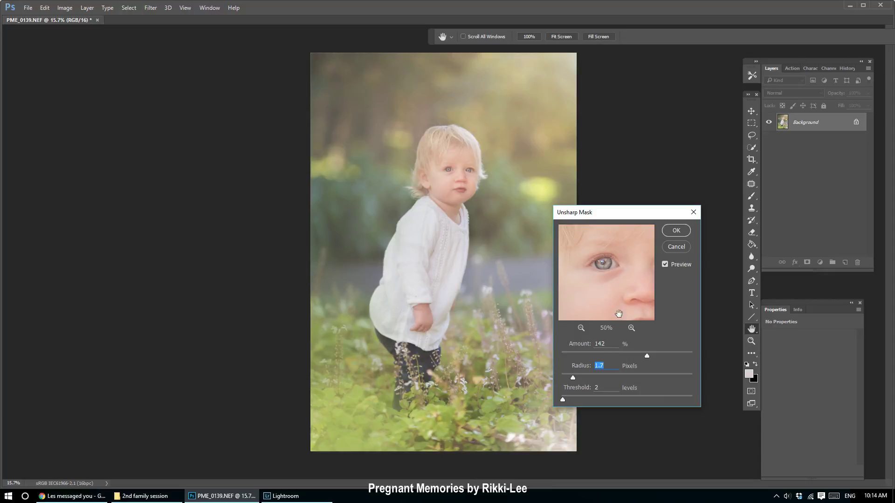
{"action": "left_click", "coordinate": [621, 280]}
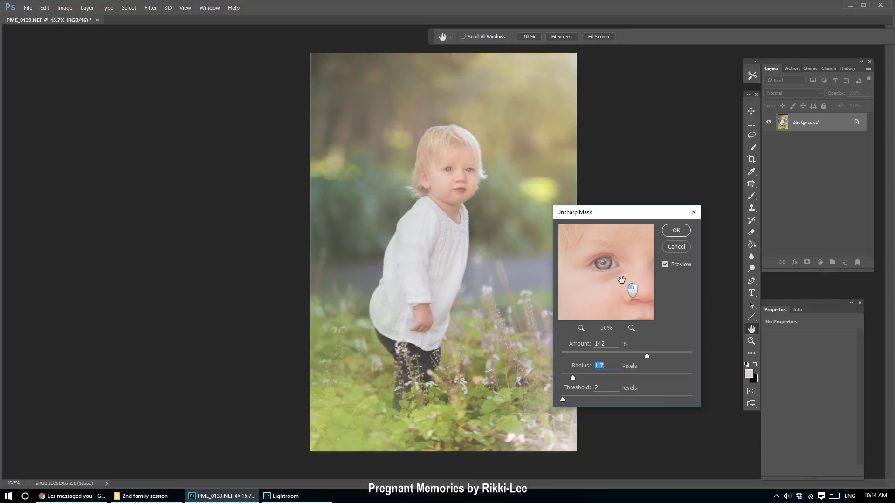
{"action": "left_click", "coordinate": [631, 328]}
{"action": "left_click_drag", "start_coordinate": [625, 263], "coordinate": [625, 280]}
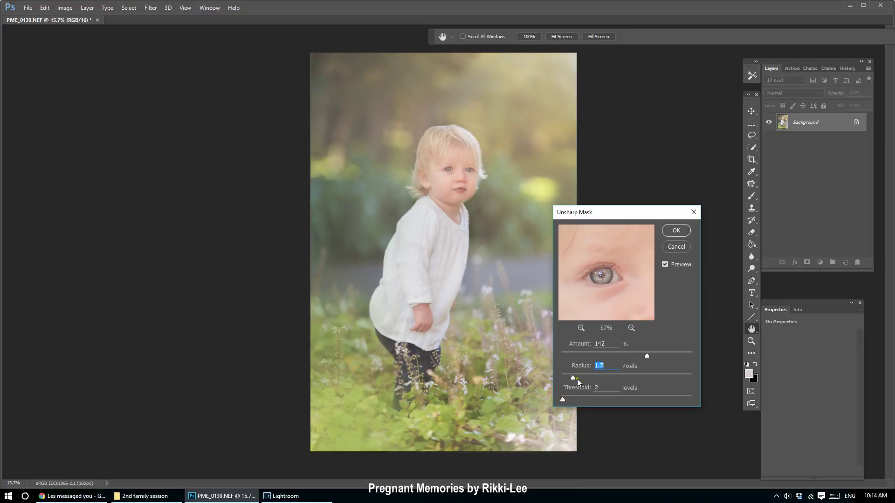
Try an Unsharp Mask radius of 6.8 pixels and examine its effect on the eye, hair, neckline and mouth
{"action": "left_click_drag", "start_coordinate": [577, 381], "coordinate": [603, 379]}
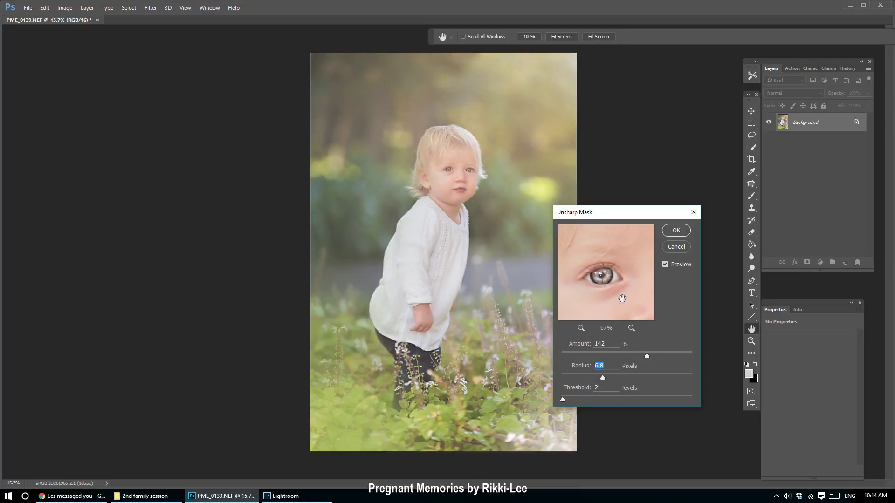
{"action": "left_click_drag", "start_coordinate": [617, 302], "coordinate": [714, 329]}
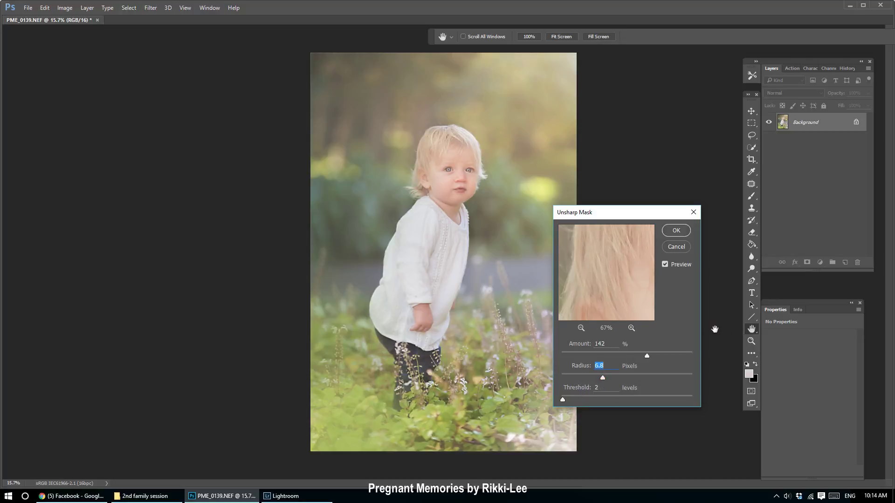
{"action": "left_click_drag", "start_coordinate": [569, 273], "coordinate": [662, 258]}
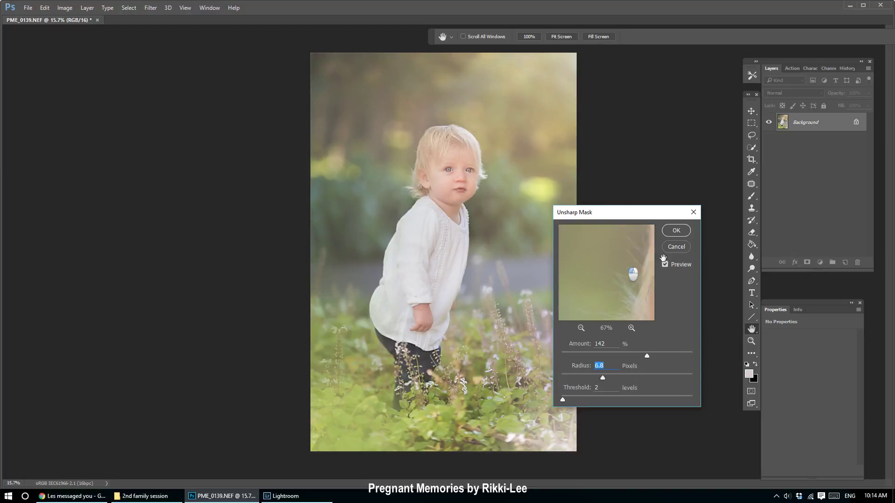
{"action": "left_click_drag", "start_coordinate": [586, 262], "coordinate": [569, 239]}
{"action": "left_click_drag", "start_coordinate": [645, 301], "coordinate": [569, 211]}
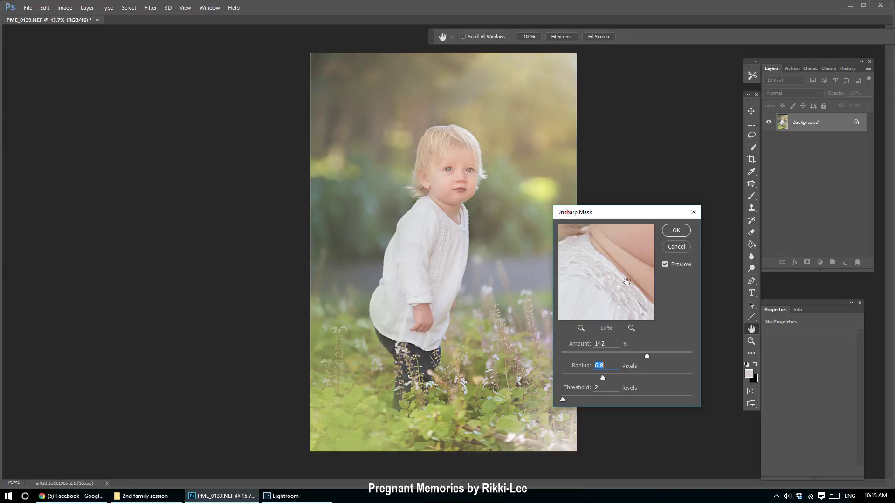
{"action": "left_click_drag", "start_coordinate": [626, 281], "coordinate": [596, 296]}
{"action": "left_click", "coordinate": [631, 328]}
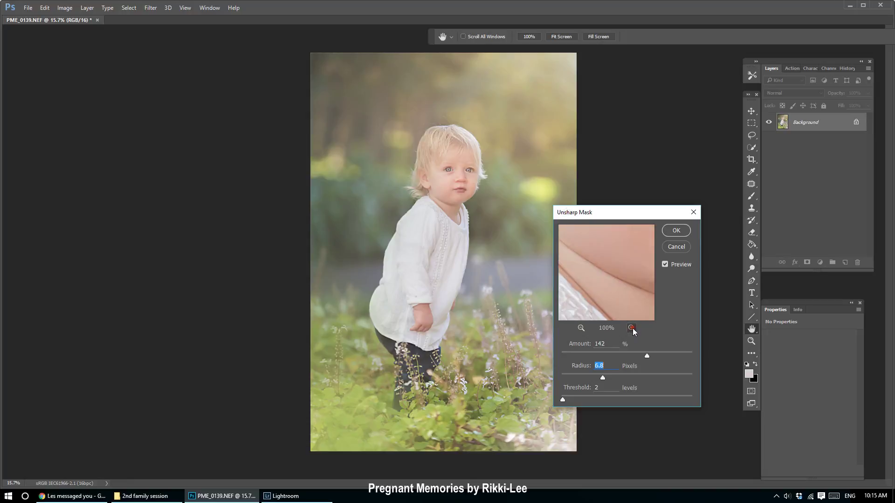
{"action": "left_click_drag", "start_coordinate": [625, 298], "coordinate": [591, 285]}
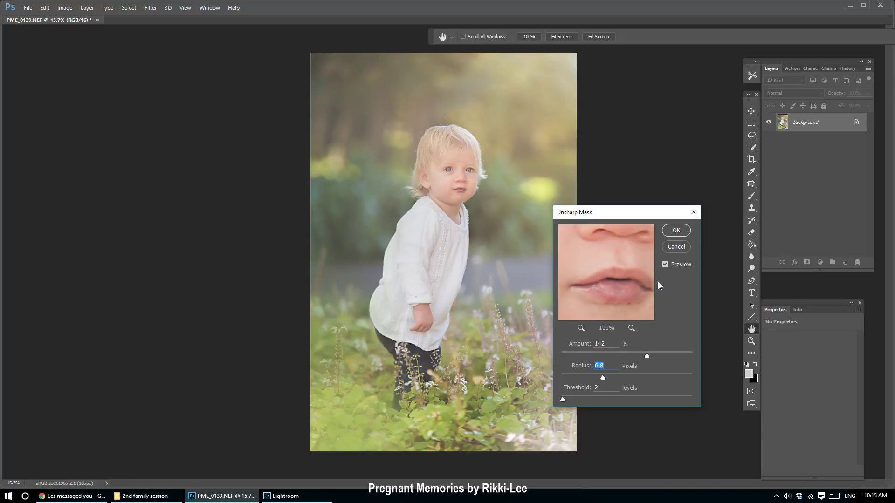
{"action": "left_click", "coordinate": [603, 286]}
{"action": "left_click", "coordinate": [620, 303]}
{"action": "left_click_drag", "start_coordinate": [601, 283], "coordinate": [616, 303]}
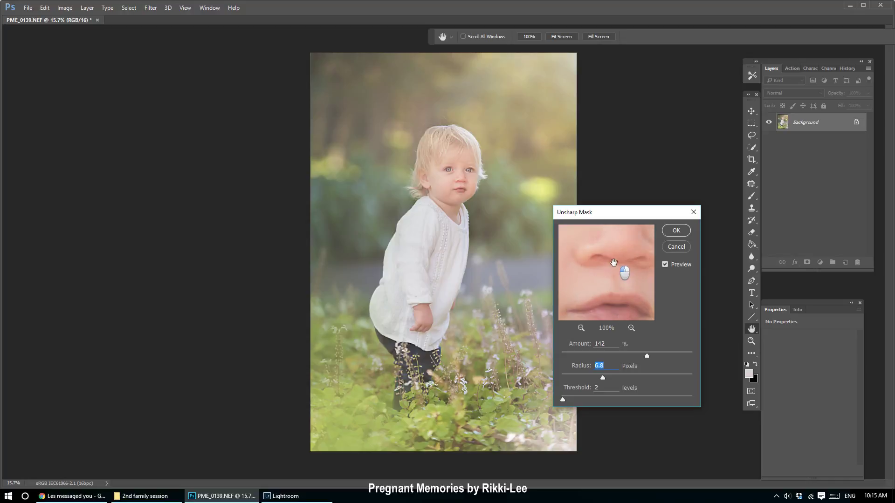
Try an Unsharp Mask radius of 3.5 pixels and check the whole face at 33% preview
{"action": "left_click", "coordinate": [587, 378]}
{"action": "left_click", "coordinate": [583, 328]}
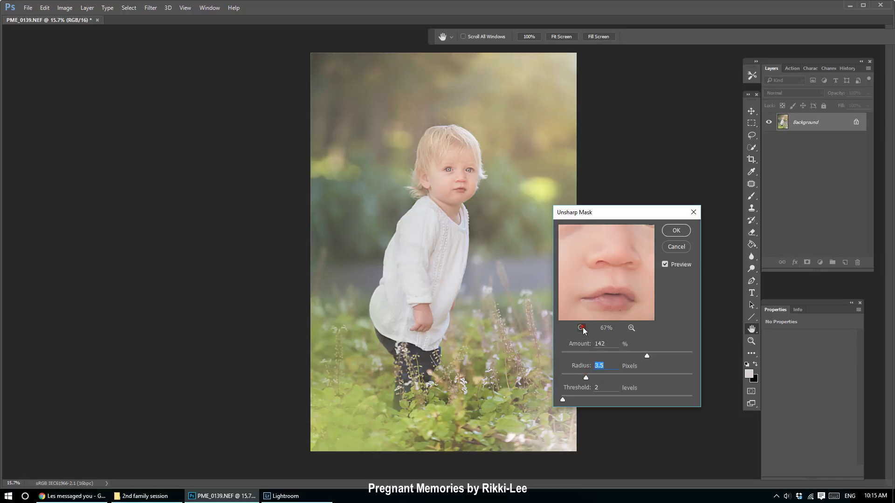
{"action": "left_click", "coordinate": [583, 328]}
{"action": "left_click", "coordinate": [583, 328]}
{"action": "left_click_drag", "start_coordinate": [621, 277], "coordinate": [635, 290]}
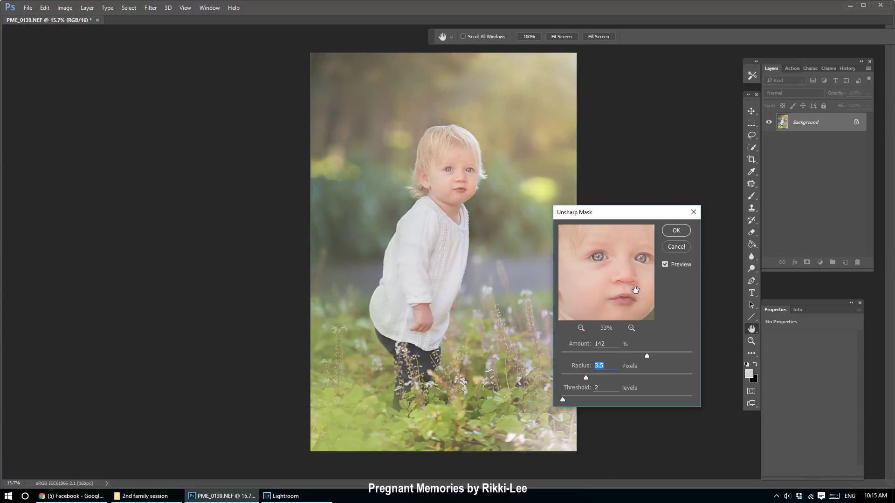
Set the Unsharp Mask radius to 2.0 pixels, check the face and hair edges, and apply the sharpening
{"action": "left_click", "coordinate": [574, 375]}
{"action": "left_click", "coordinate": [631, 327]}
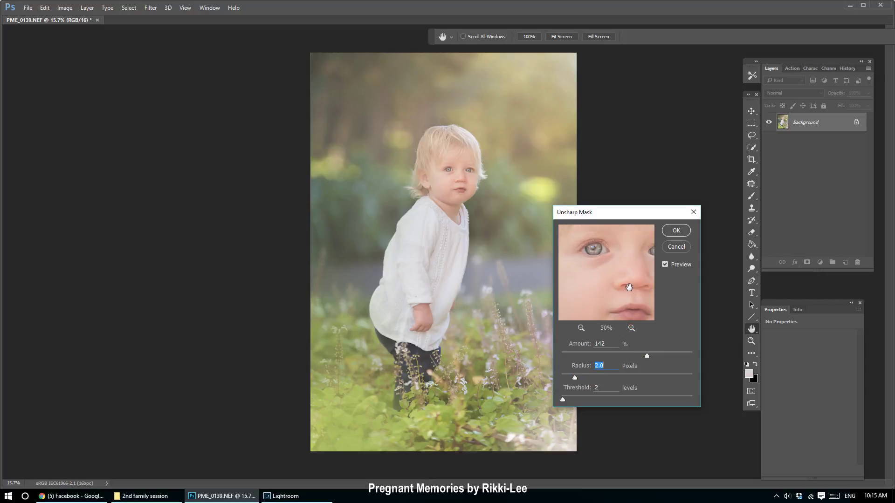
{"action": "left_click_drag", "start_coordinate": [629, 286], "coordinate": [600, 326]}
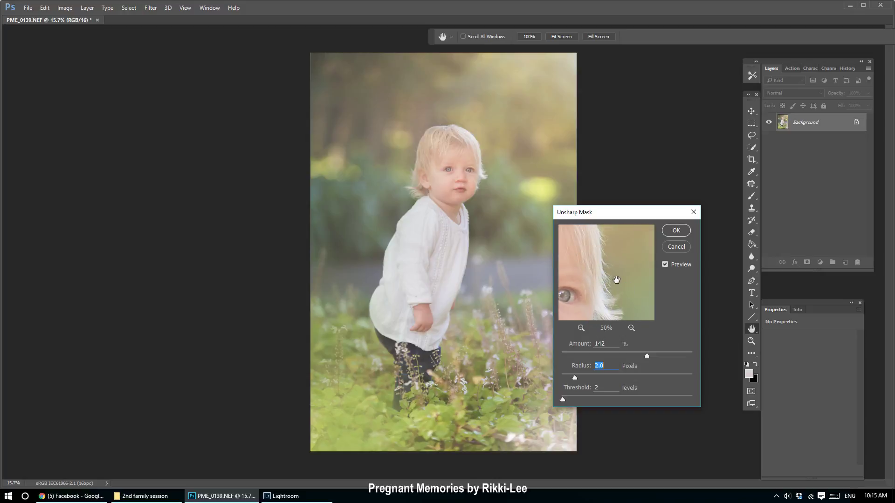
{"action": "left_click_drag", "start_coordinate": [585, 242], "coordinate": [645, 285]}
{"action": "left_click", "coordinate": [676, 232]}
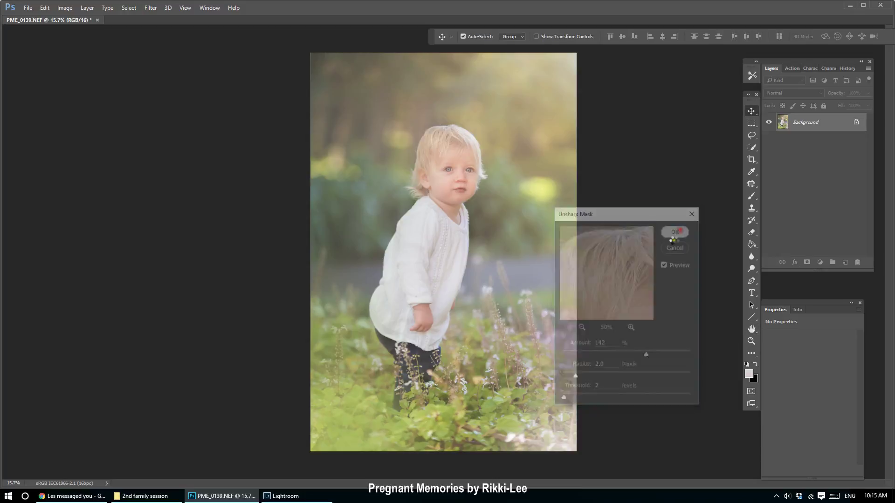
Save the image as JPEG PME_0139 in the order folder at quality 10 (Maximum) with Baseline ("Standard") format
{"action": "left_click", "coordinate": [28, 8]}
{"action": "left_click", "coordinate": [40, 104]}
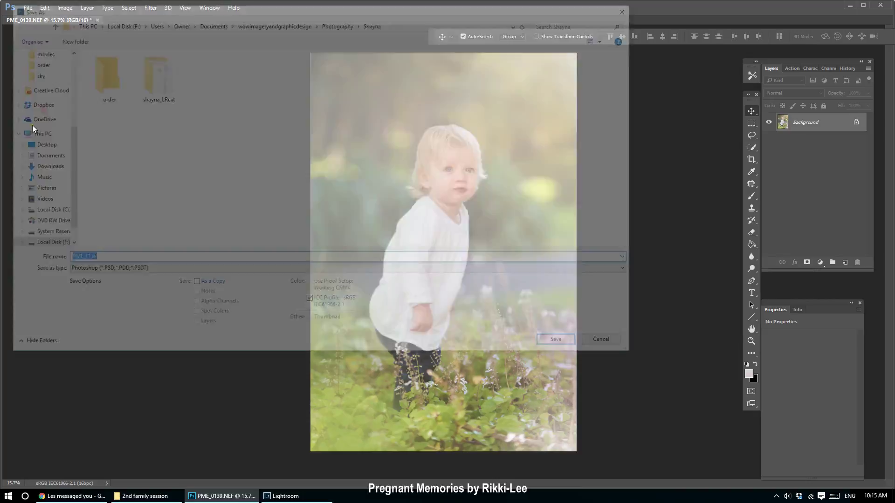
{"action": "double_click", "coordinate": [102, 77]}
{"action": "left_click", "coordinate": [182, 271]}
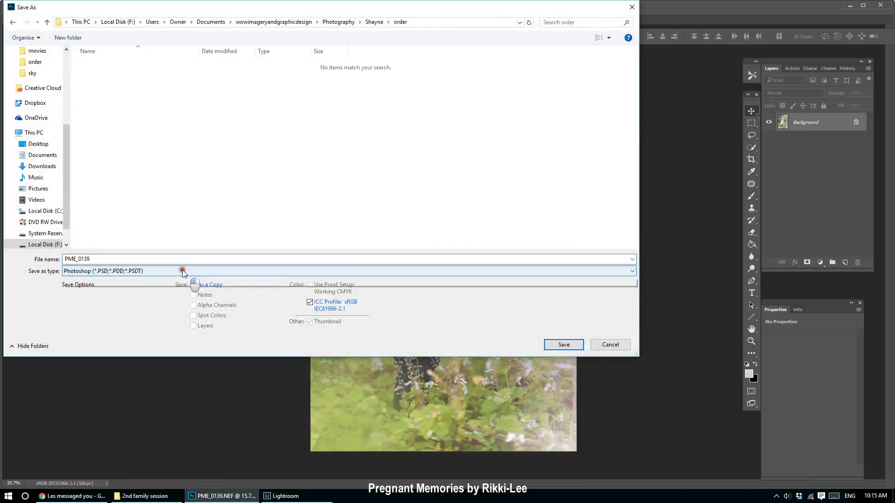
{"action": "left_click", "coordinate": [150, 314]}
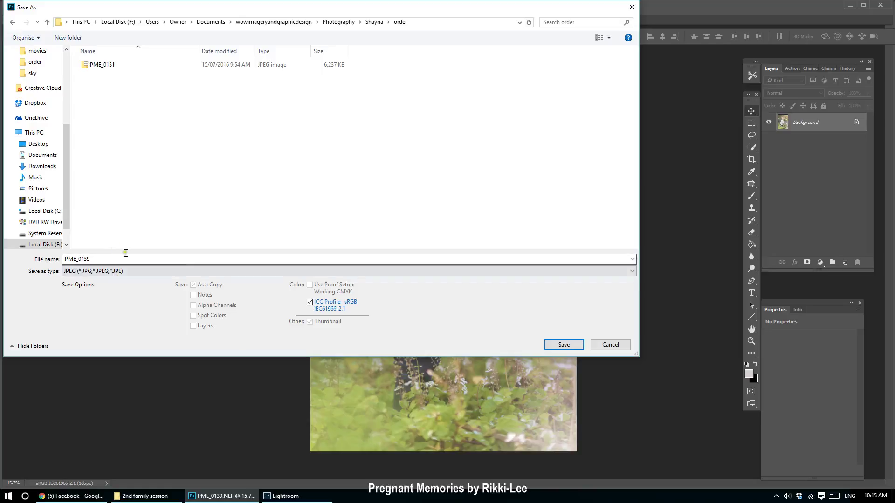
{"action": "left_click", "coordinate": [563, 344]}
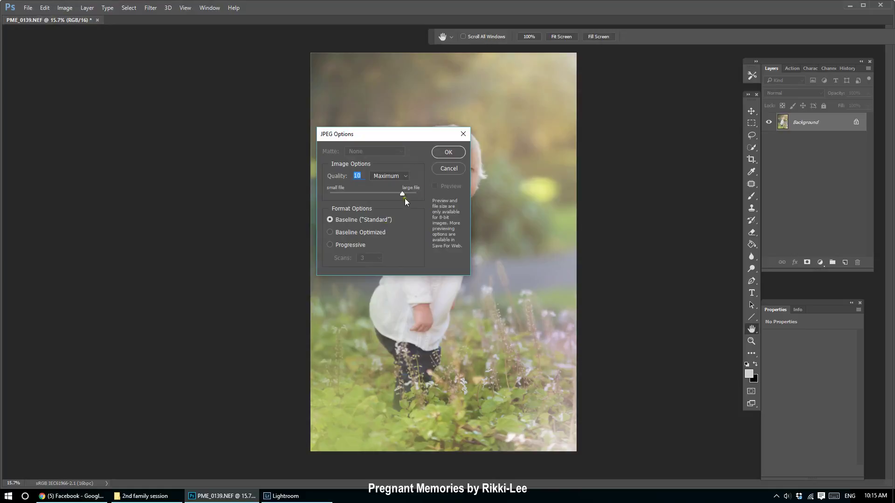
{"action": "left_click", "coordinate": [445, 152]}
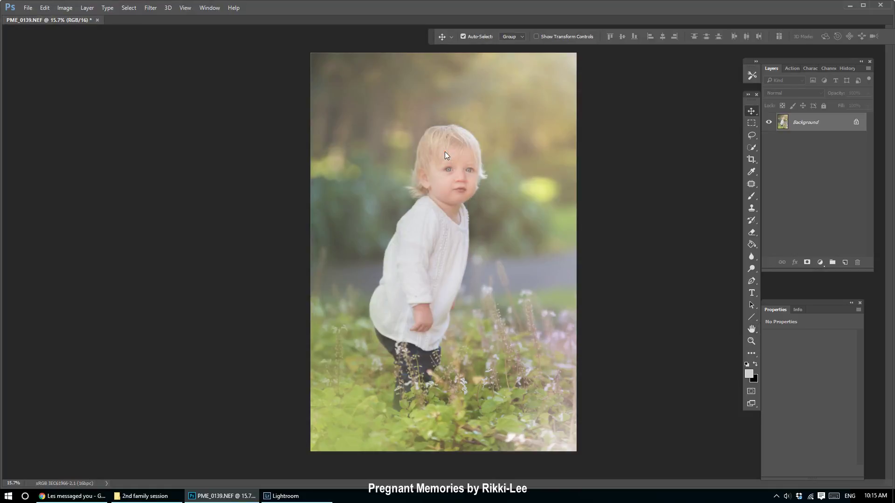